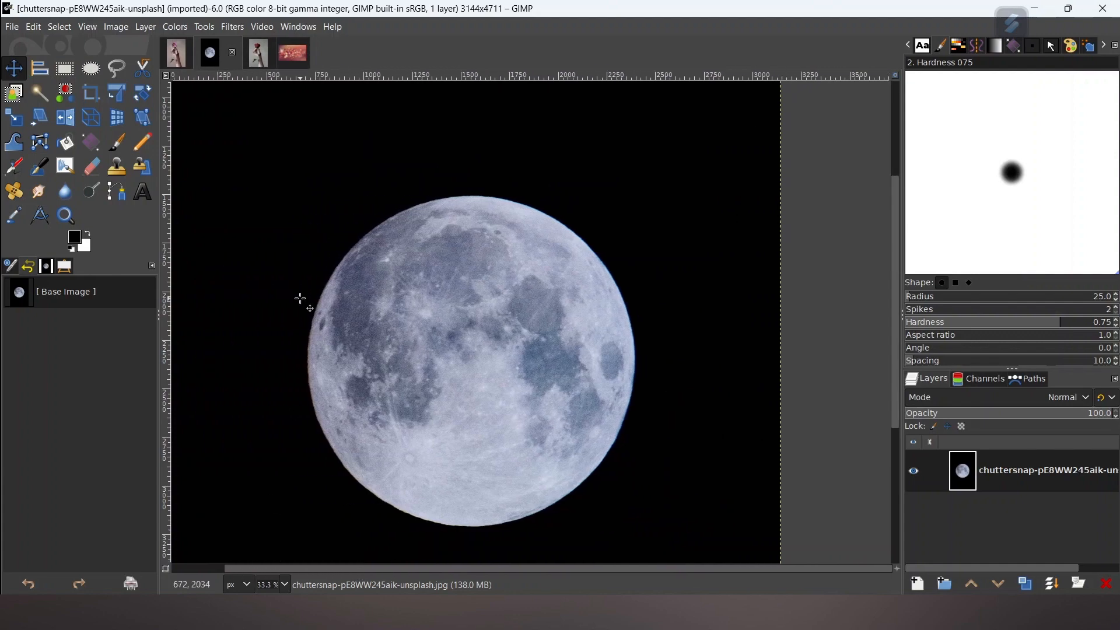
Step: Review the open rose-in-hand photo and the finished rose-in-a-moon composite
click(259, 58)
click(285, 60)
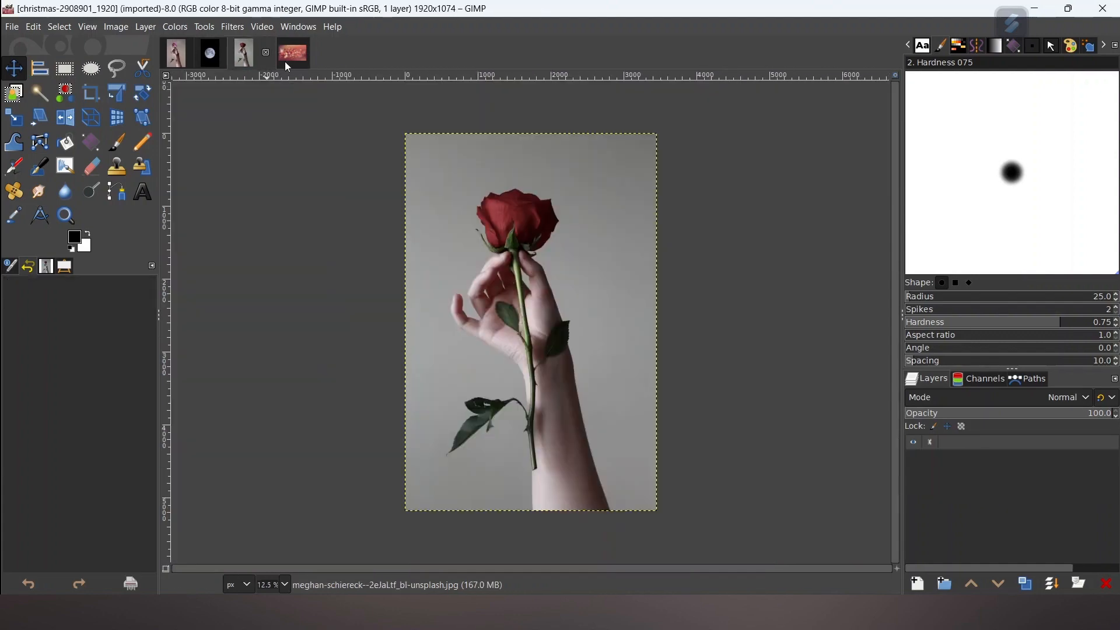
click(178, 51)
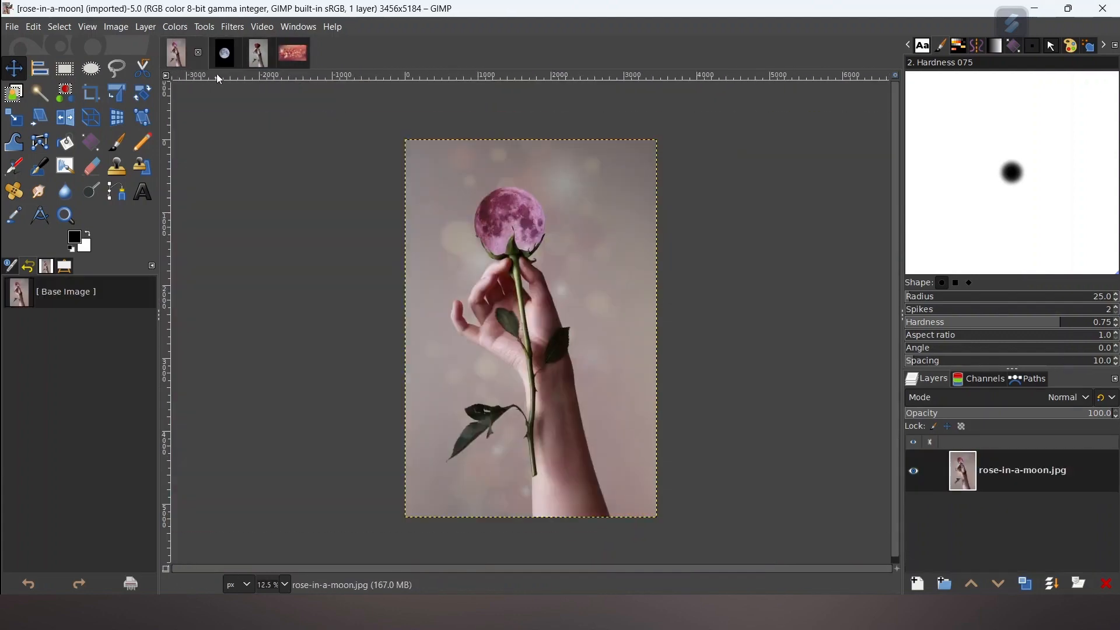
Step: Switch to the moon photo and add an alpha channel to its layer
click(233, 56)
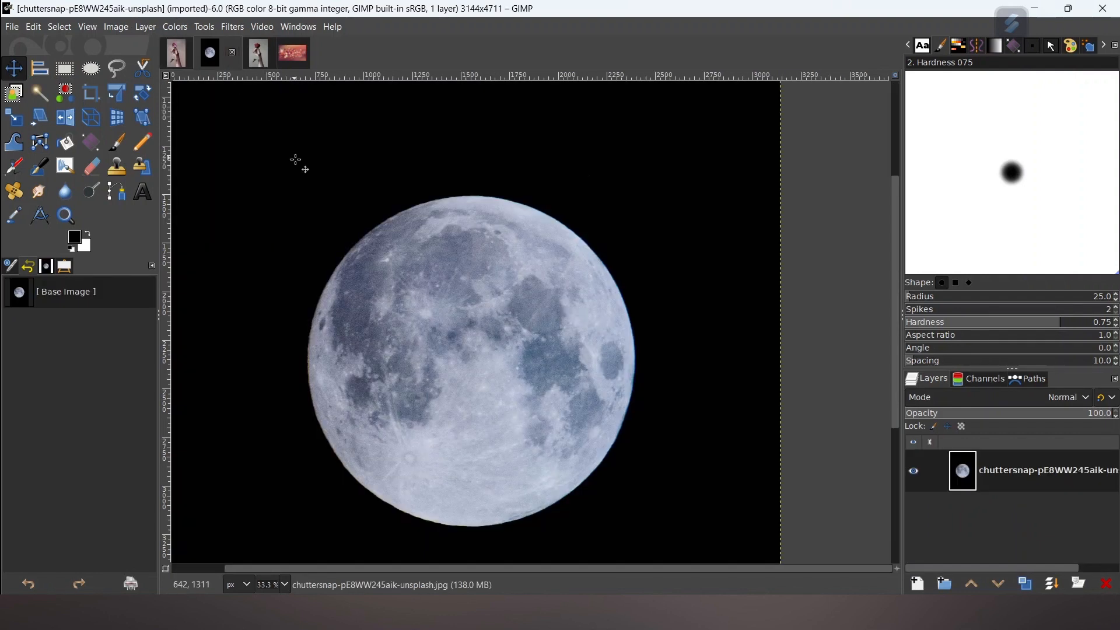
scroll(376, 283, down, 1)
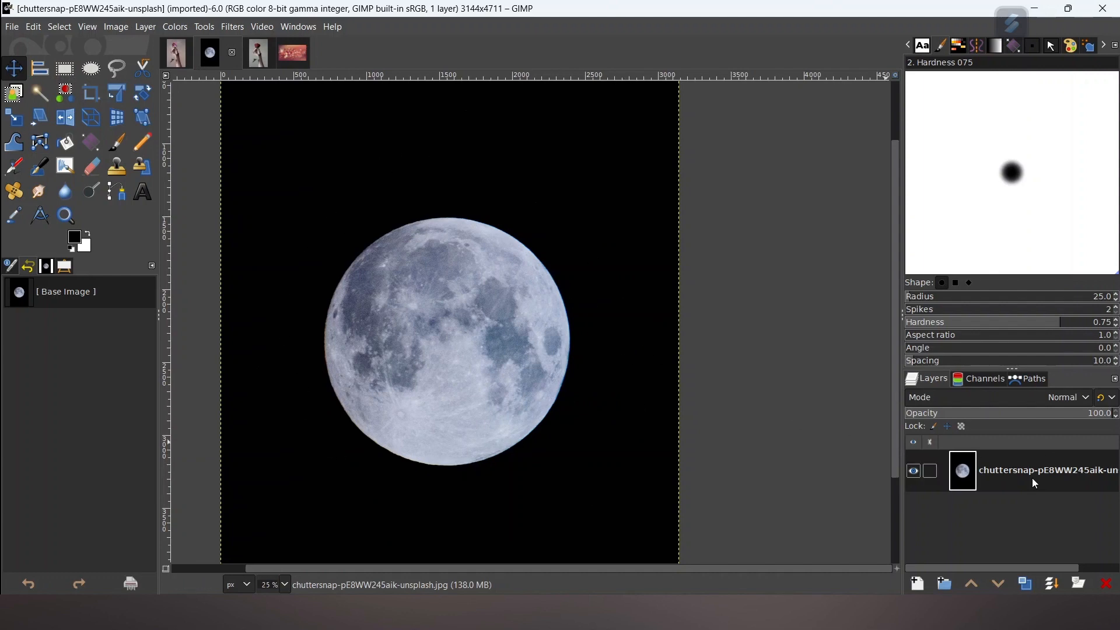
right_click(1014, 474)
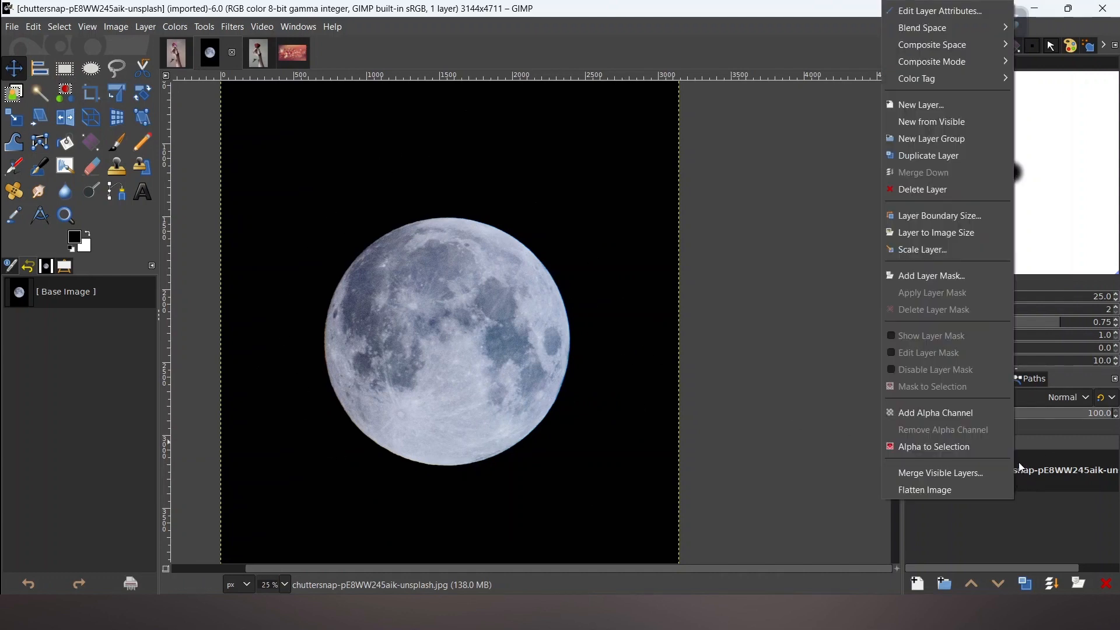
click(971, 413)
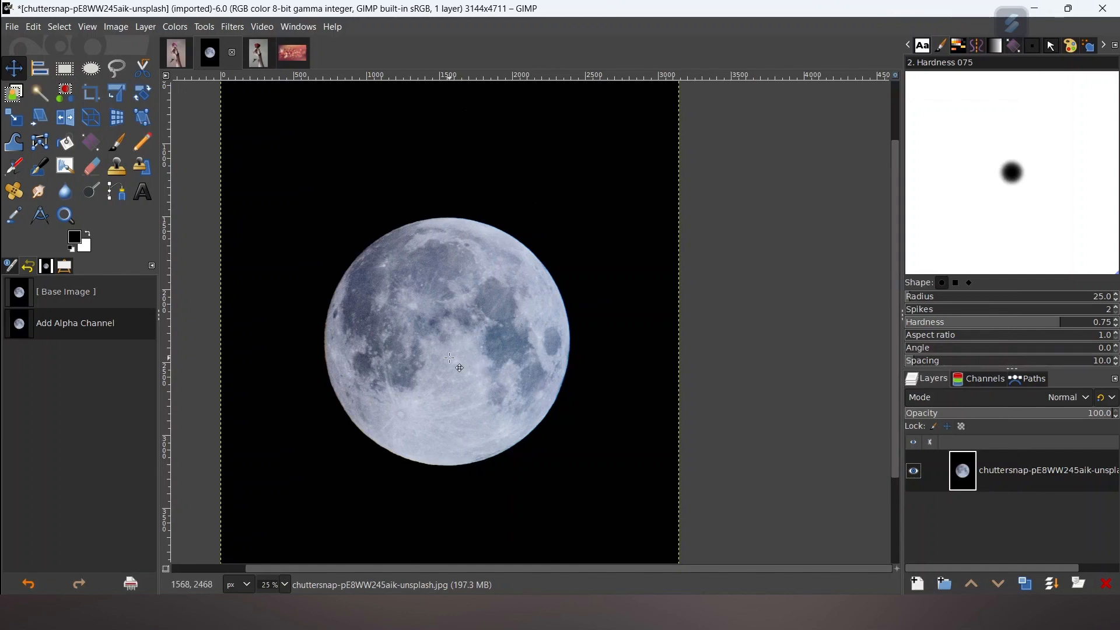
Step: Fuzzy Select the black background around the moon, delete it to transparency, and clear the selection
click(40, 92)
click(472, 148)
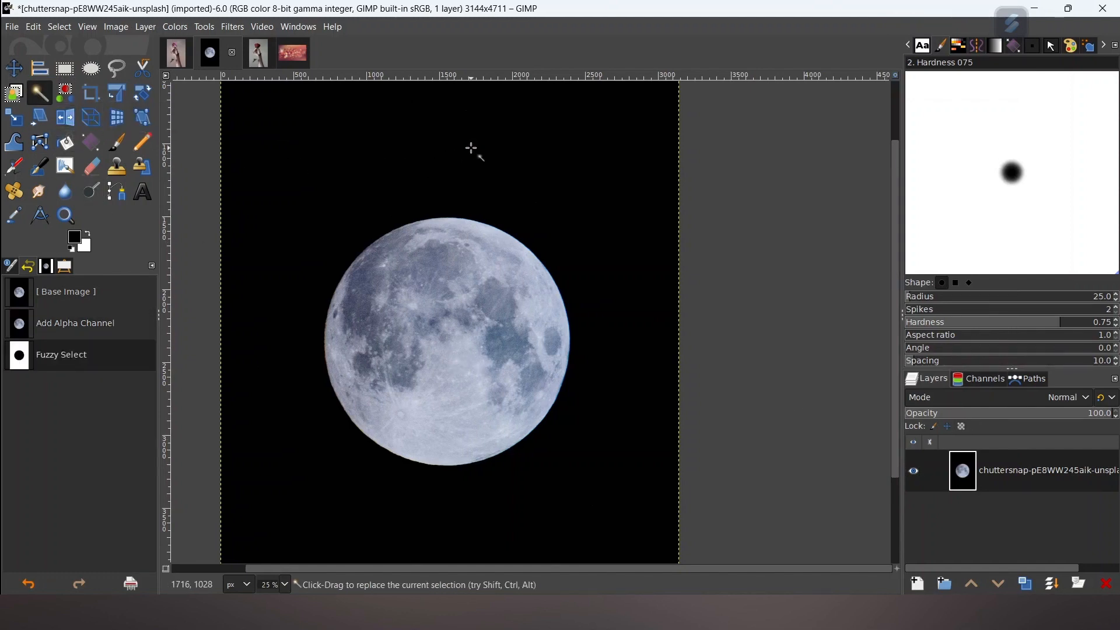
click(65, 267)
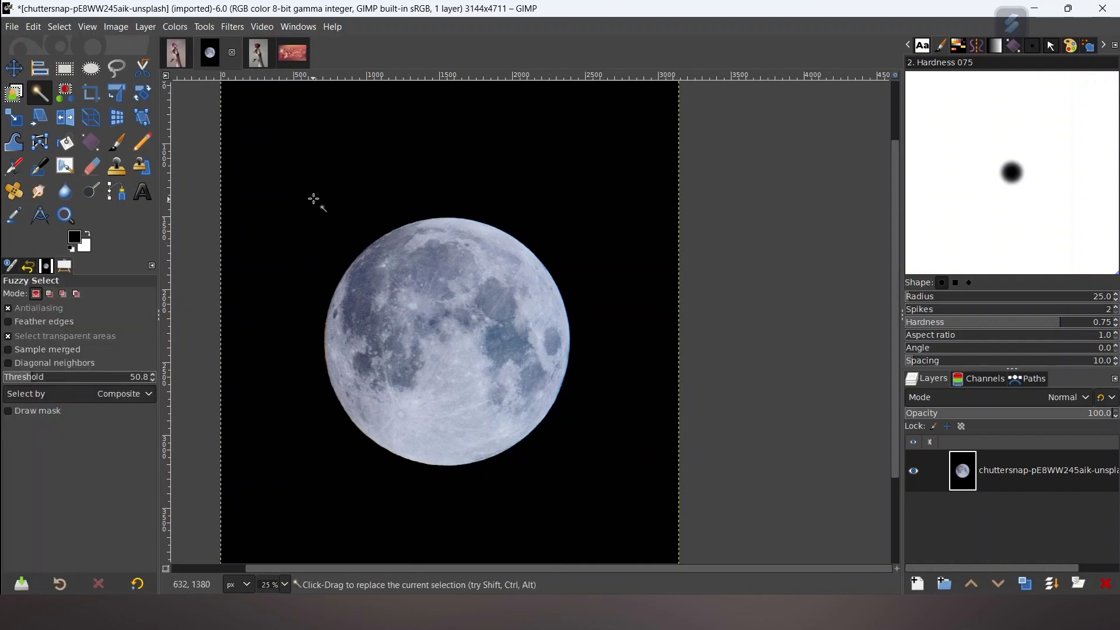
drag(314, 197, 314, 198)
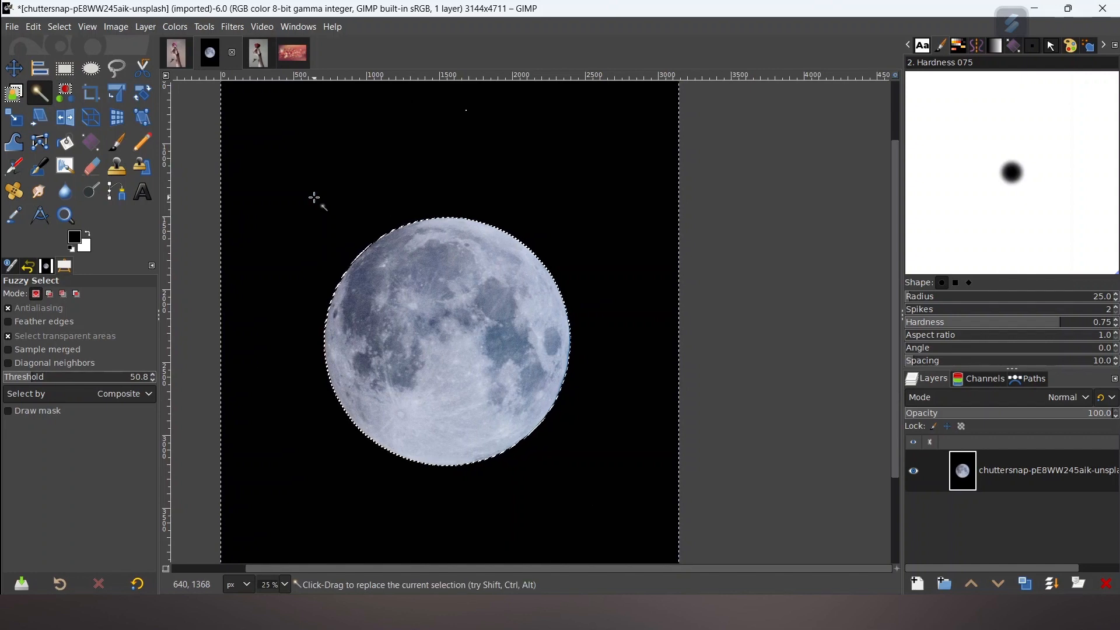
key(Delete)
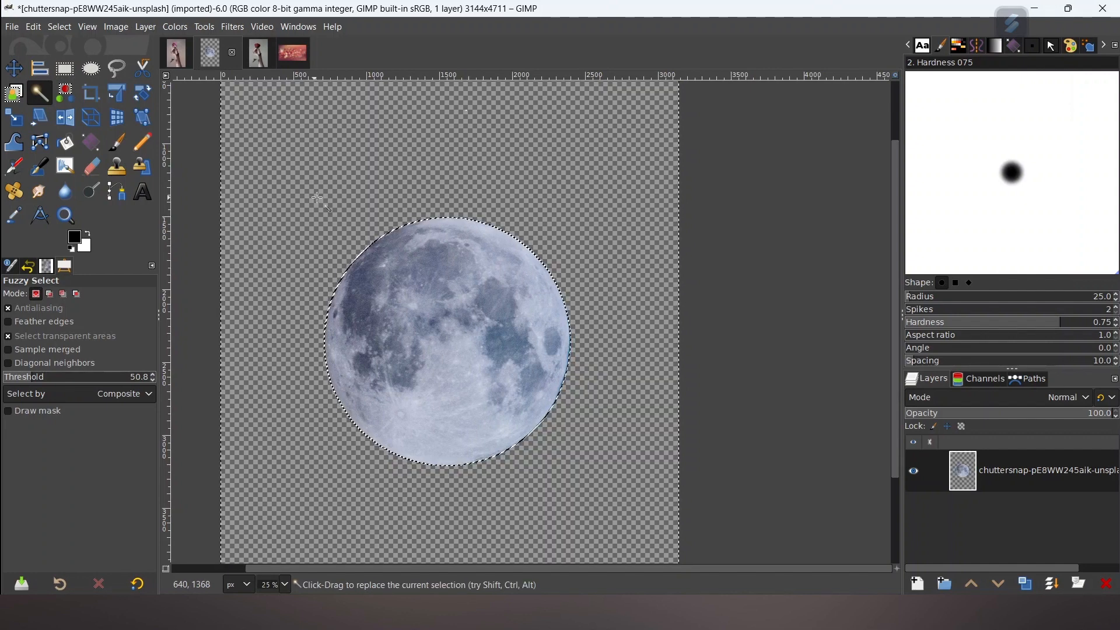
key(ctrl+shift+a)
Step: Inspect the moon's cut-out edge for blue fringing and convert the layer's alpha to a selection
scroll(443, 223, up, 6)
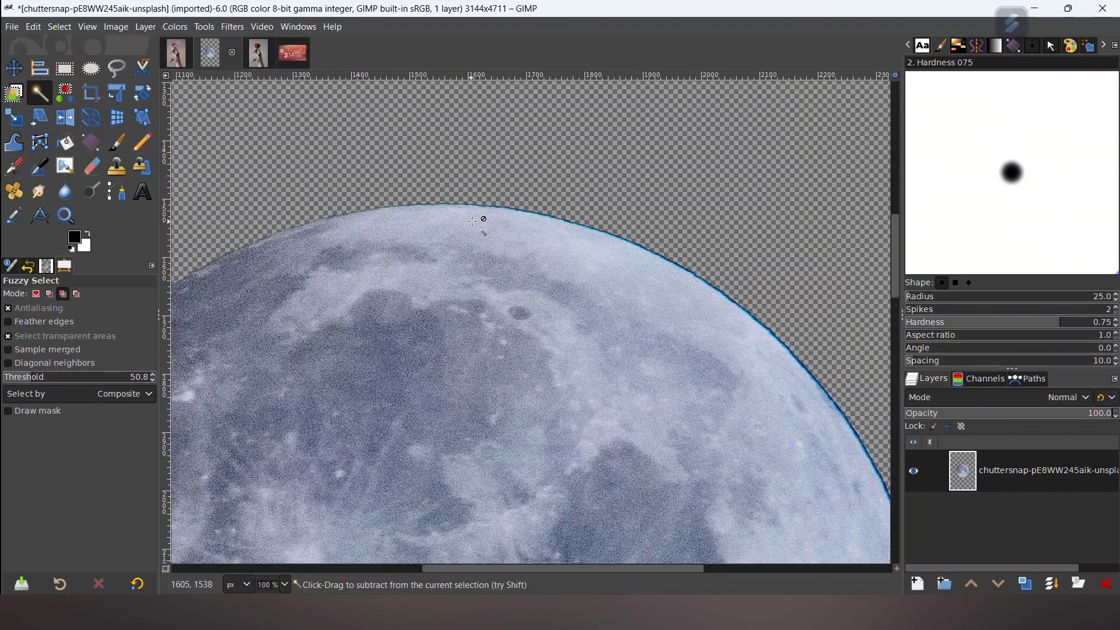
scroll(611, 217, down, 6)
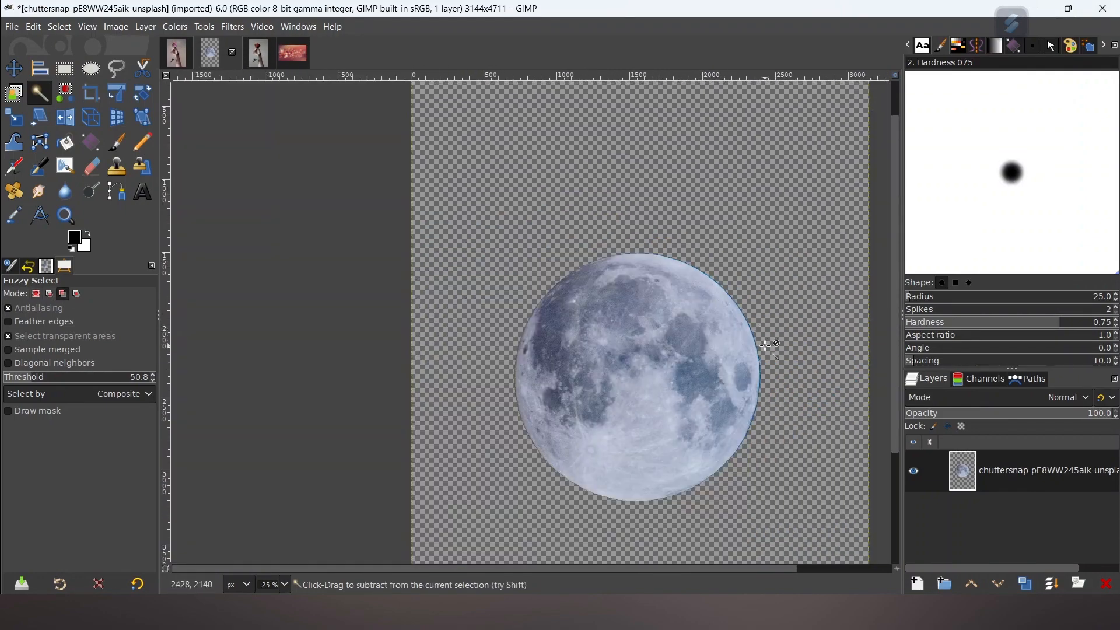
scroll(758, 344, up, 5)
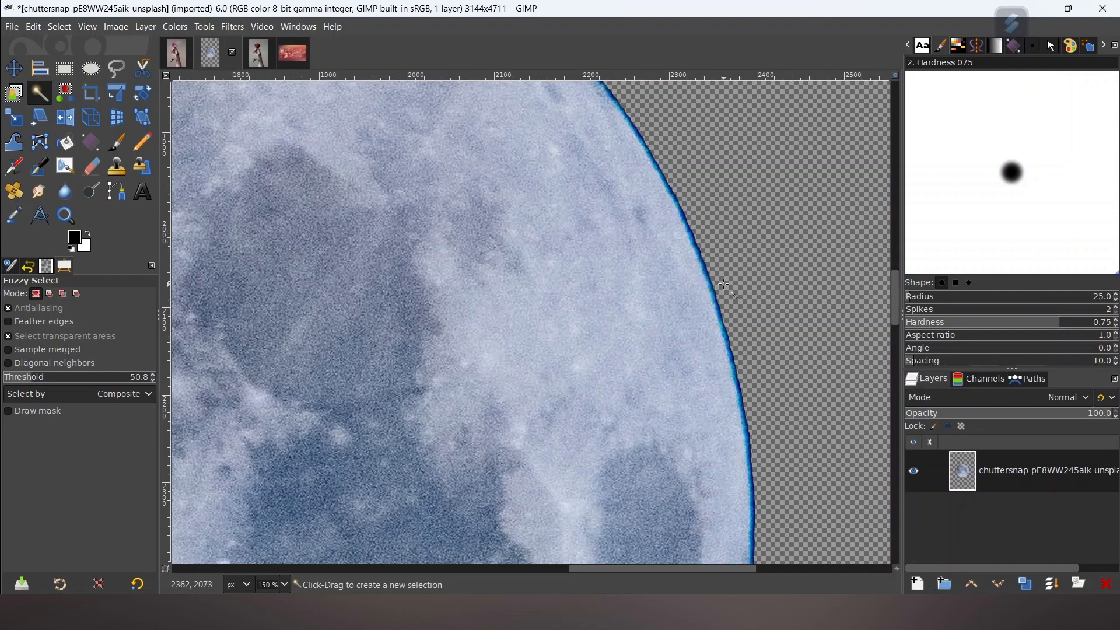
right_click(1017, 472)
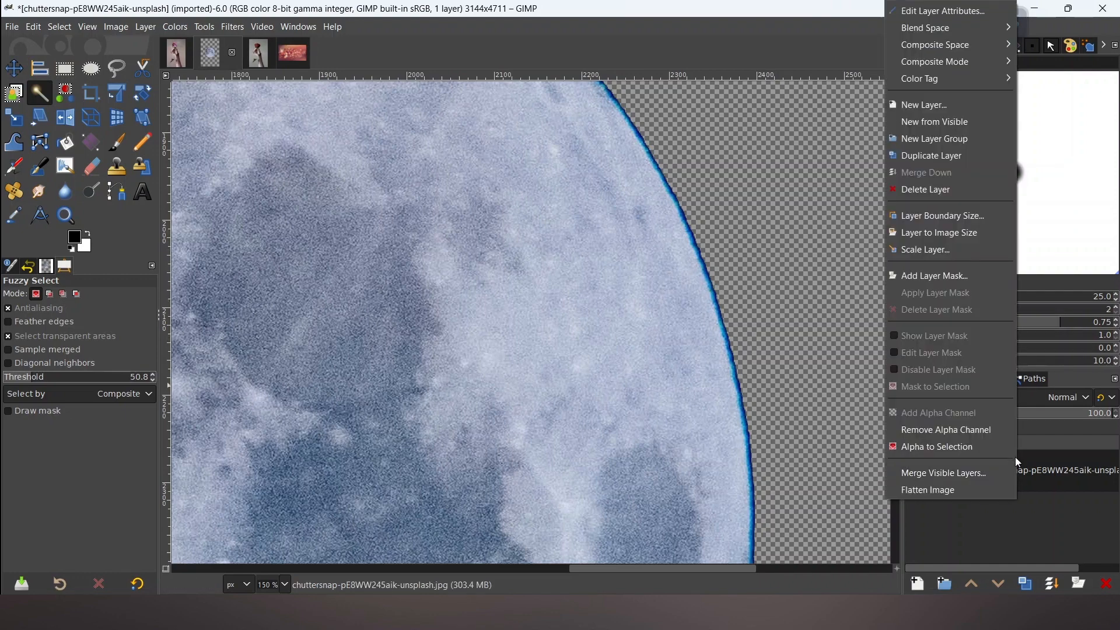
click(1007, 446)
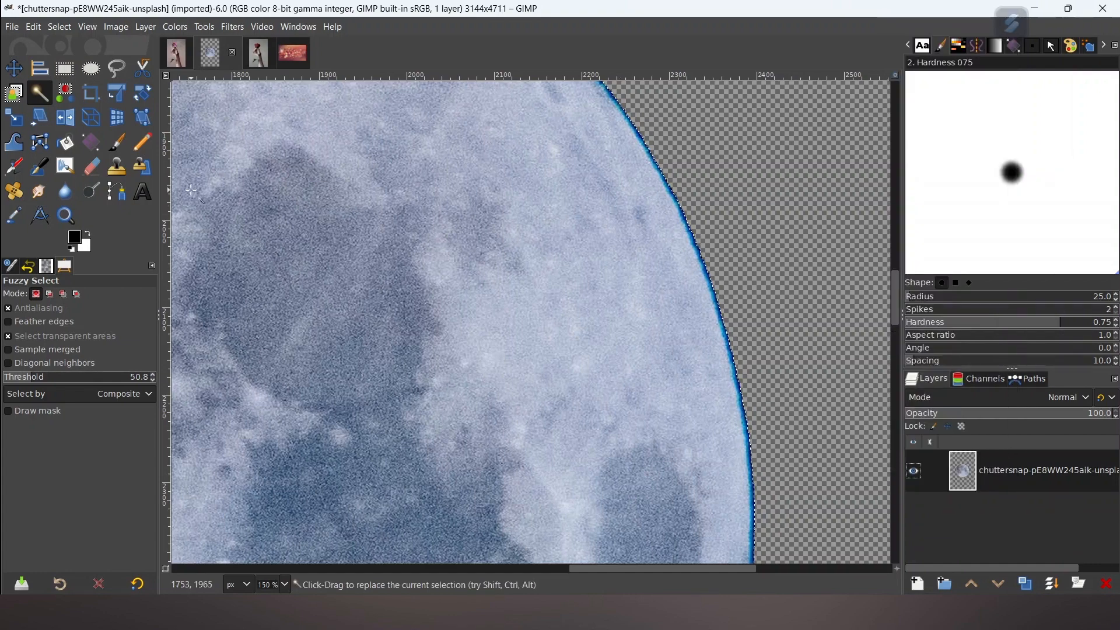
Step: Clone moon texture from just inside the edge over the blue fringe on the upper part of the right rim
click(117, 167)
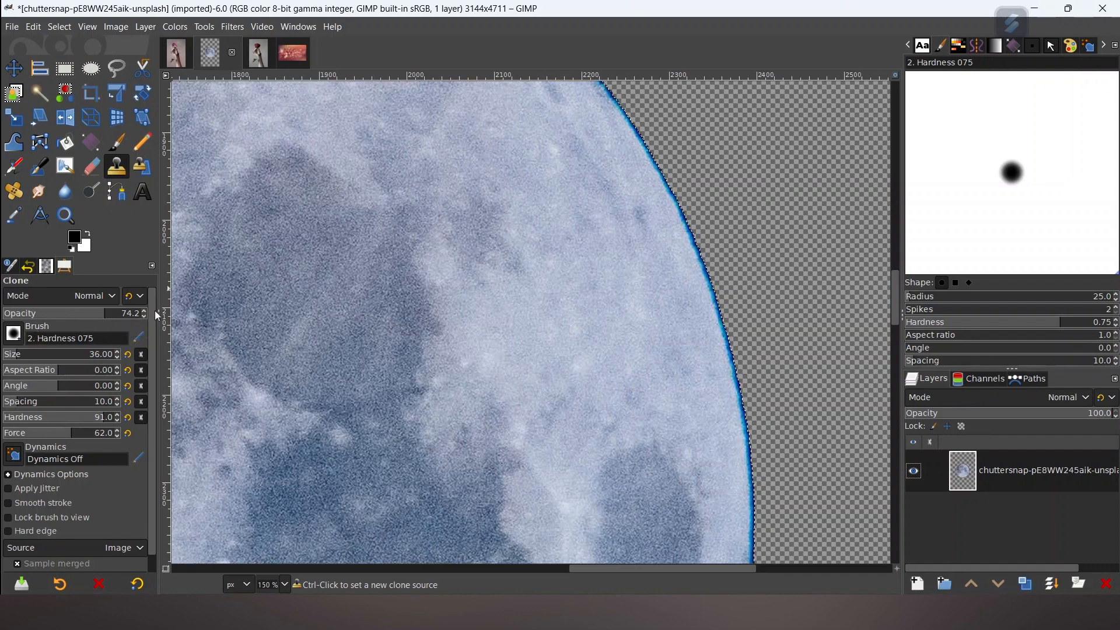
ctrl+click(629, 227)
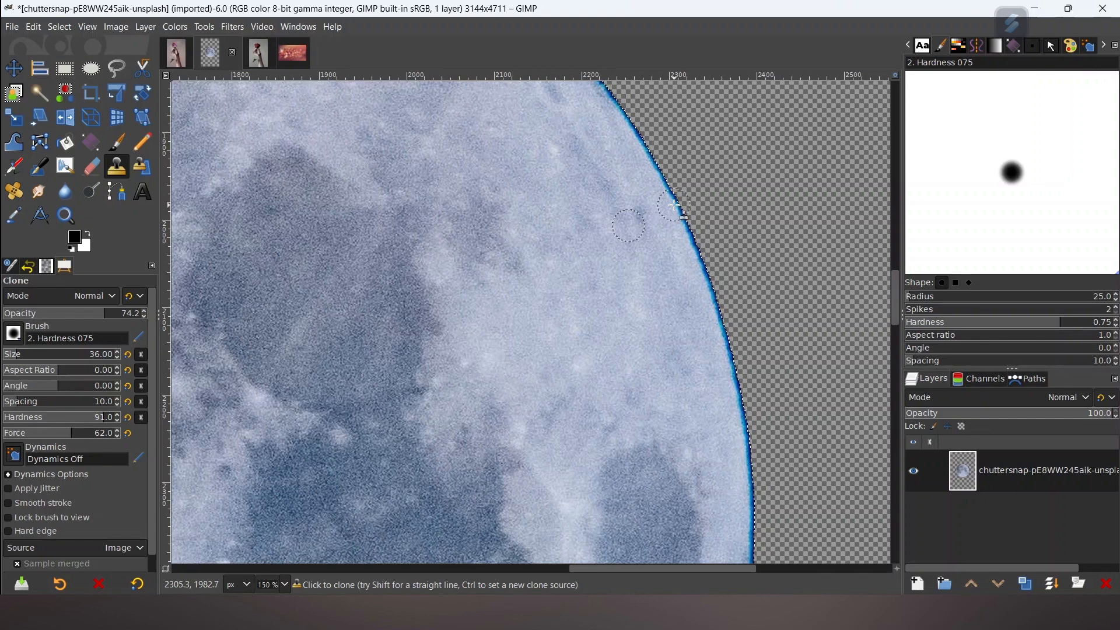
drag(686, 236, 714, 319)
Step: Resample clean moon surface and clone it over the blue fringe along the moon's upper-right curve
key(ctrl)
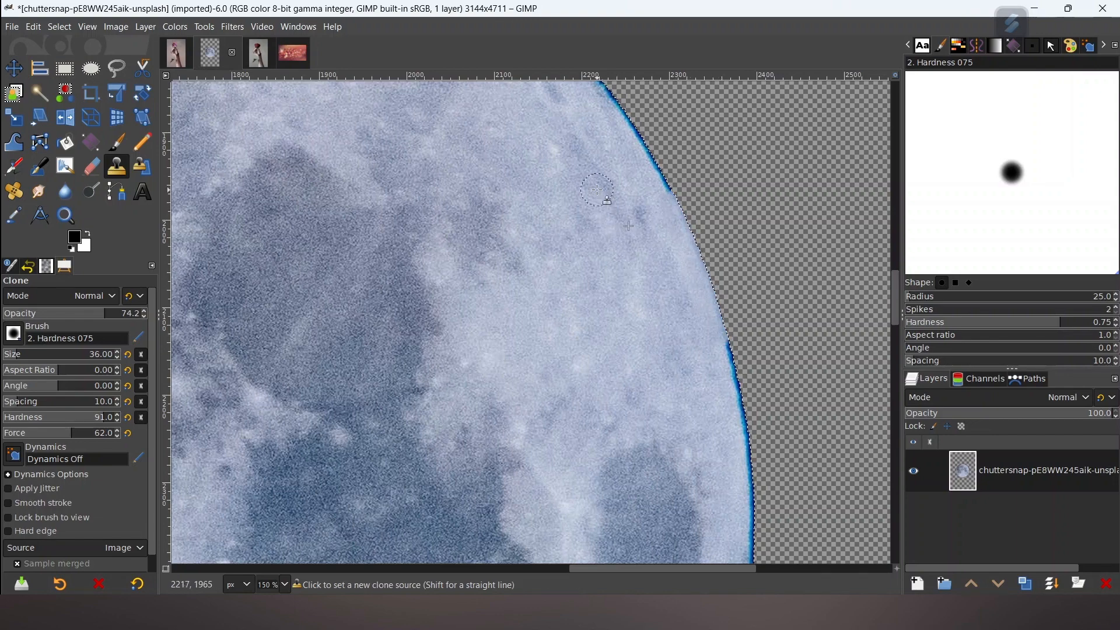
ctrl+click(597, 190)
scroll(598, 190, up, 5)
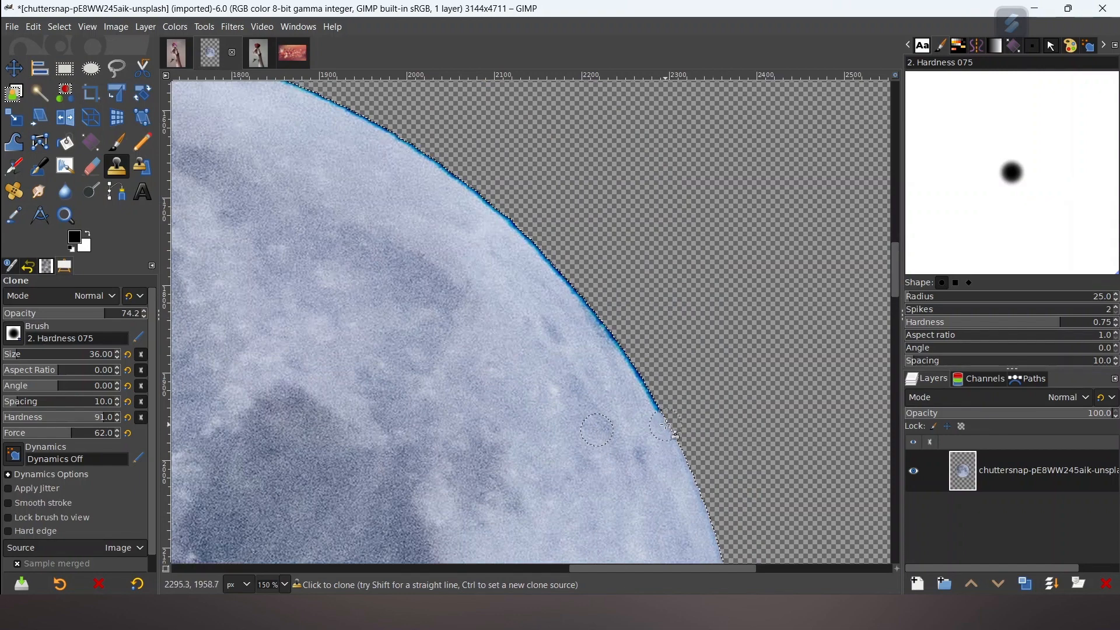
mouse_move(666, 426)
mouse_down()
mouse_move(548, 272)
mouse_move(461, 201)
mouse_up()
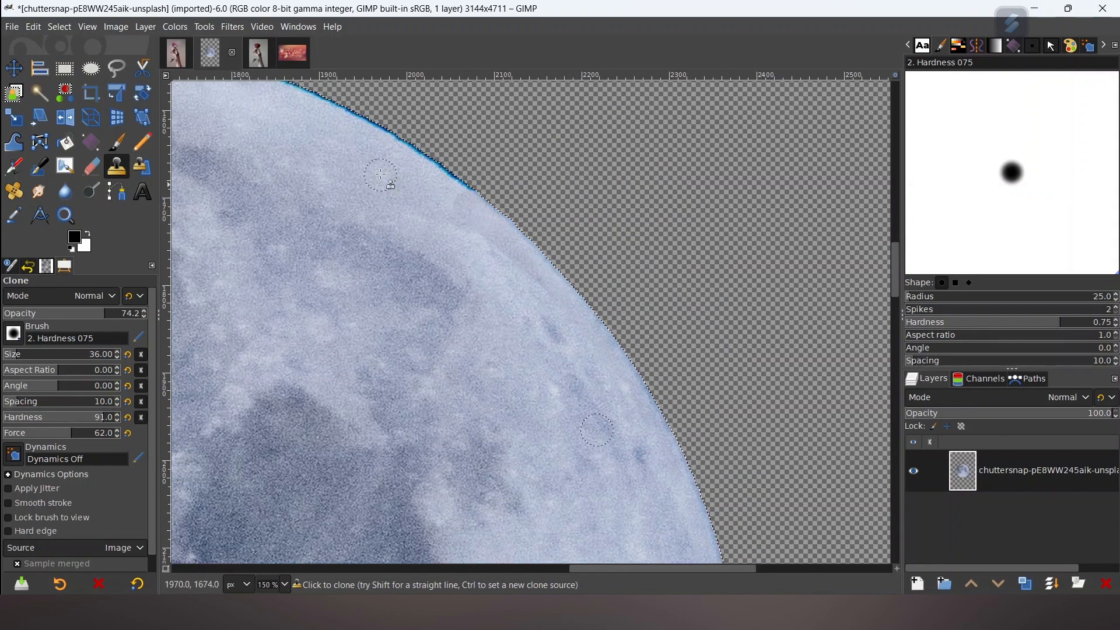
scroll(337, 163, up, 3)
drag(482, 317, 327, 226)
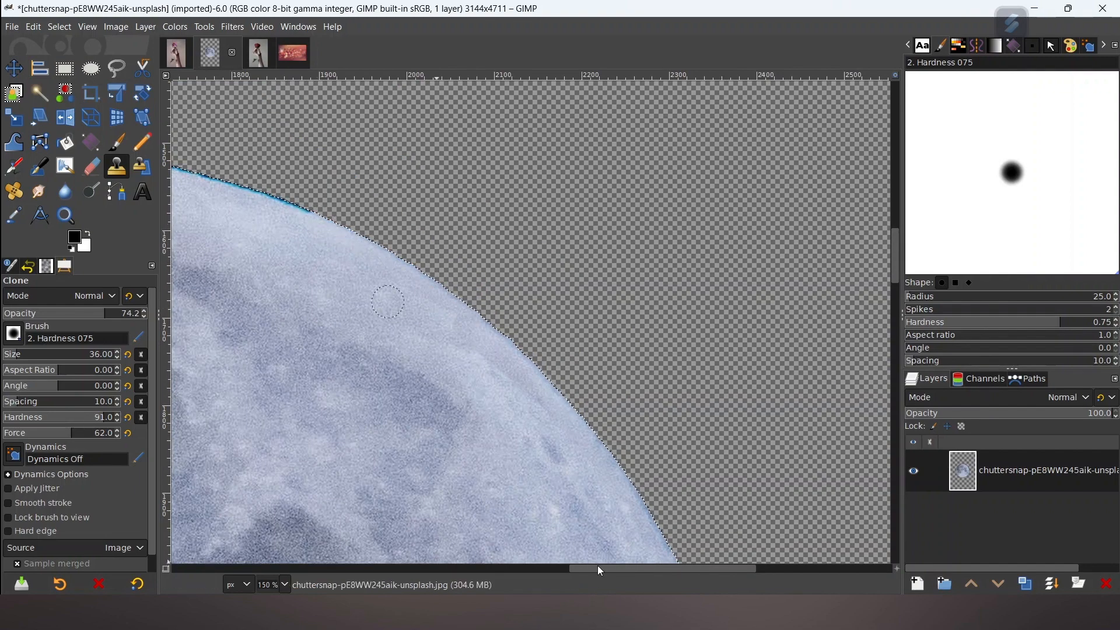
Step: Clone adjacent moon texture over the remaining blue fringe along the moon's top edge, resampling for the left portion
drag(597, 566, 537, 567)
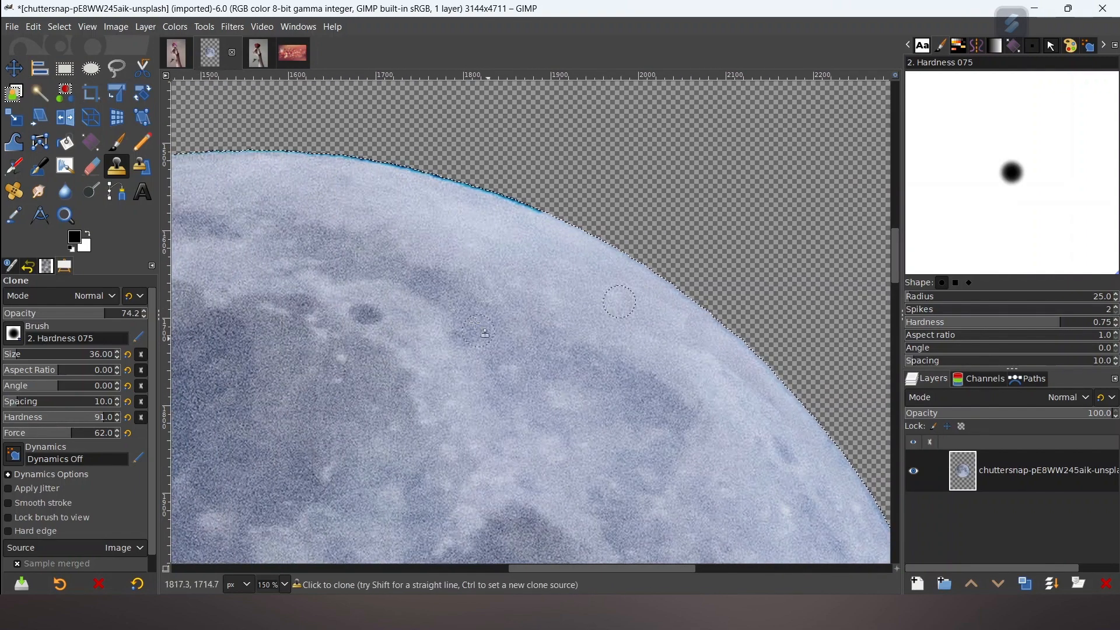
ctrl+click(277, 190)
mouse_move(259, 152)
mouse_down()
mouse_move(402, 171)
mouse_move(560, 227)
mouse_up()
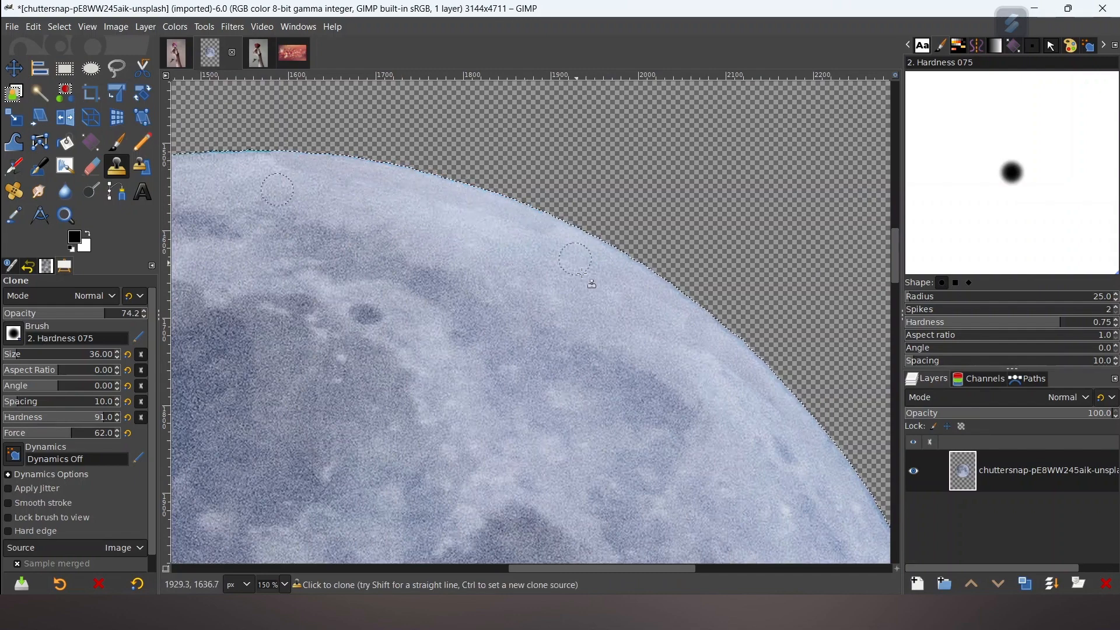
scroll(583, 274, left, 5)
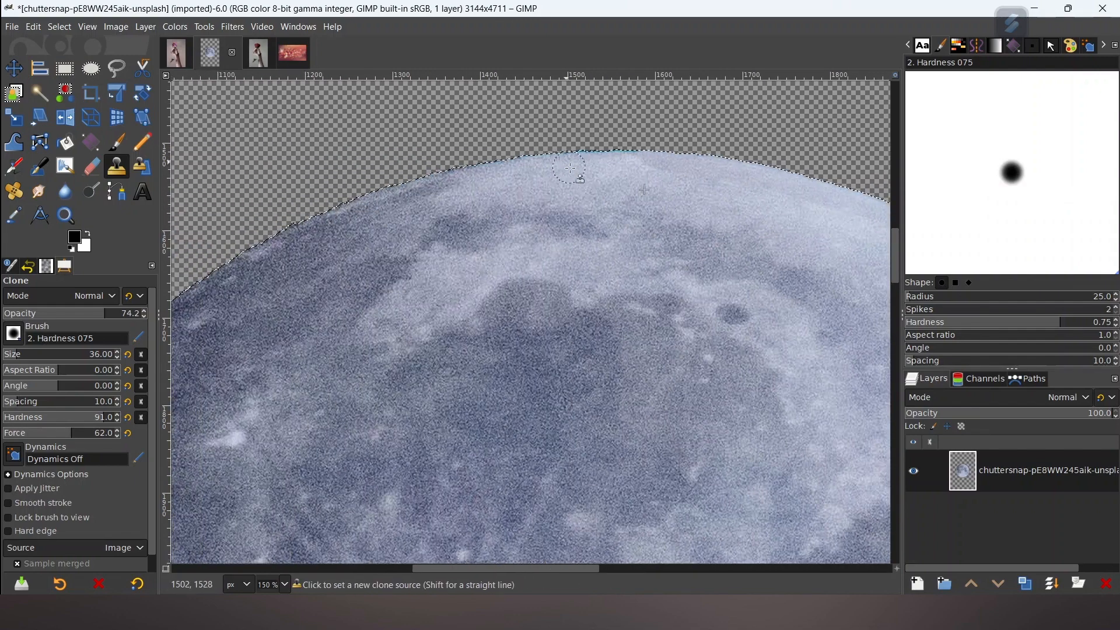
ctrl+click(582, 189)
drag(633, 153, 528, 165)
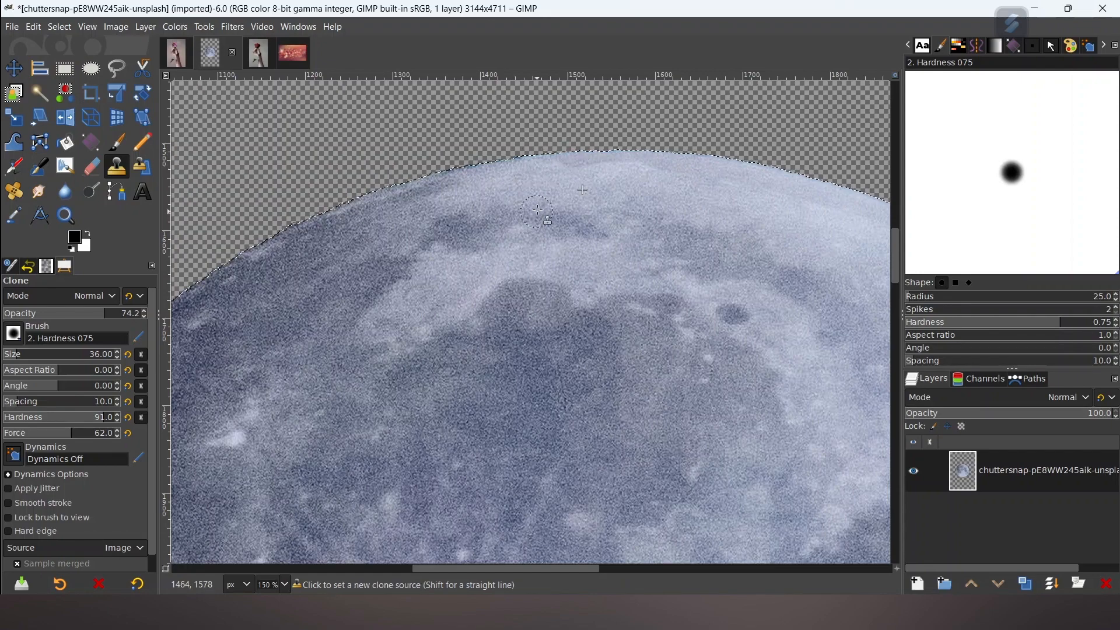
Step: Clone moon texture over the teal fringe along the moon's bottom edge, right of its lowest point
scroll(805, 540, down, 3)
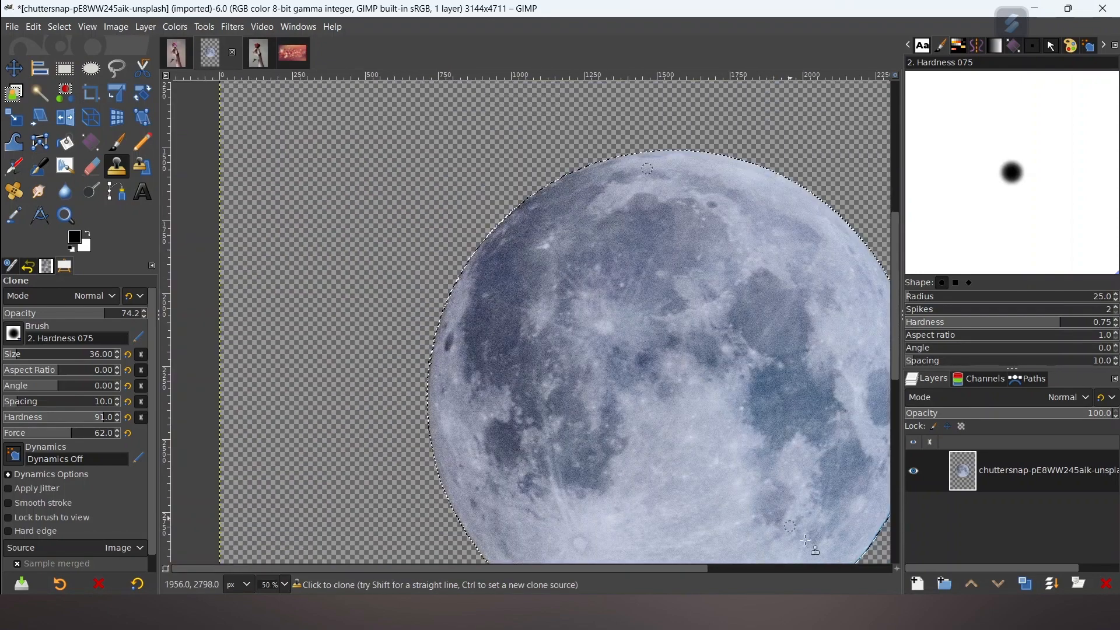
scroll(805, 540, down, 1)
scroll(810, 545, up, 6)
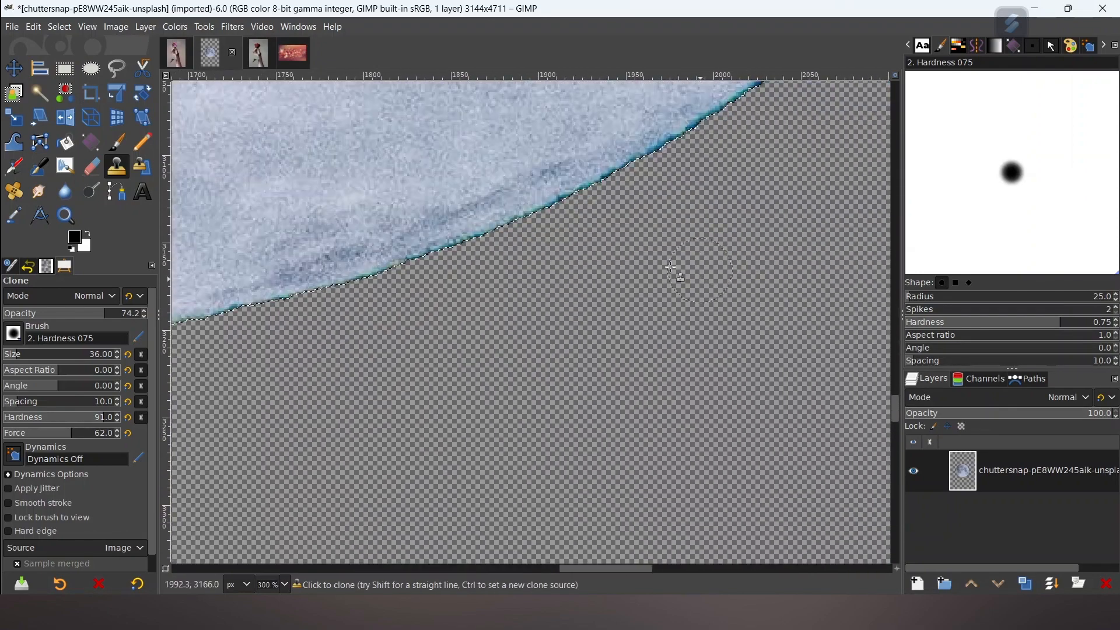
click(307, 198)
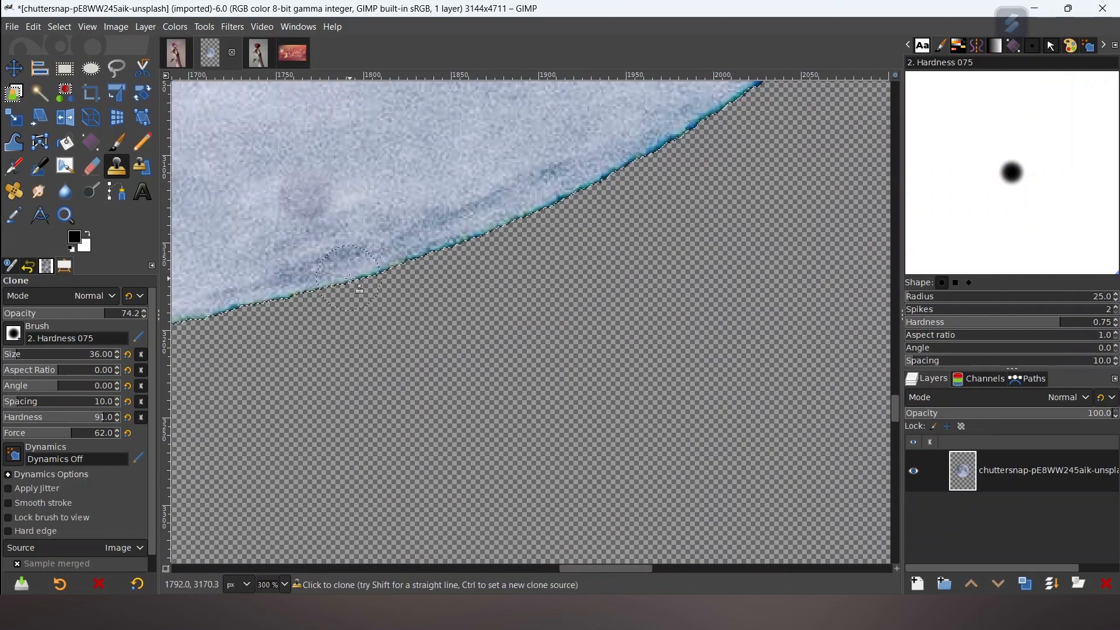
ctrl+click(349, 204)
mouse_move(397, 269)
mouse_down()
mouse_move(671, 140)
mouse_move(752, 86)
mouse_up()
Step: Clone nearby surface texture over the blue-green fringe up the moon's lower-right curve, resampling the source along the way
scroll(752, 374, up, 5)
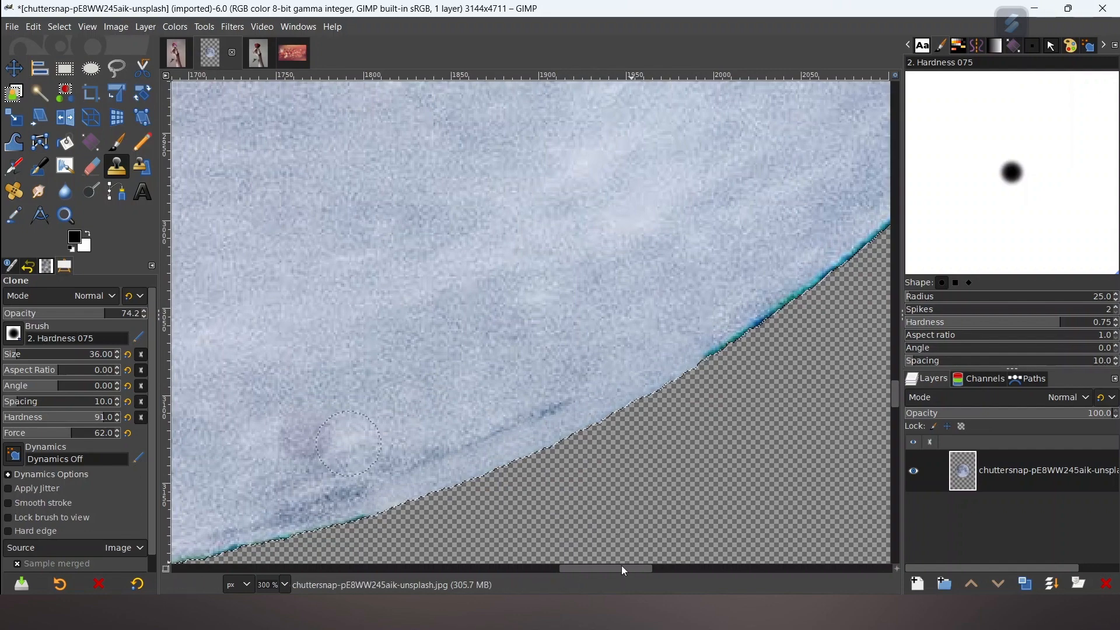
drag(621, 566, 656, 567)
ctrl+click(422, 251)
drag(452, 354, 588, 245)
scroll(644, 112, up, 2)
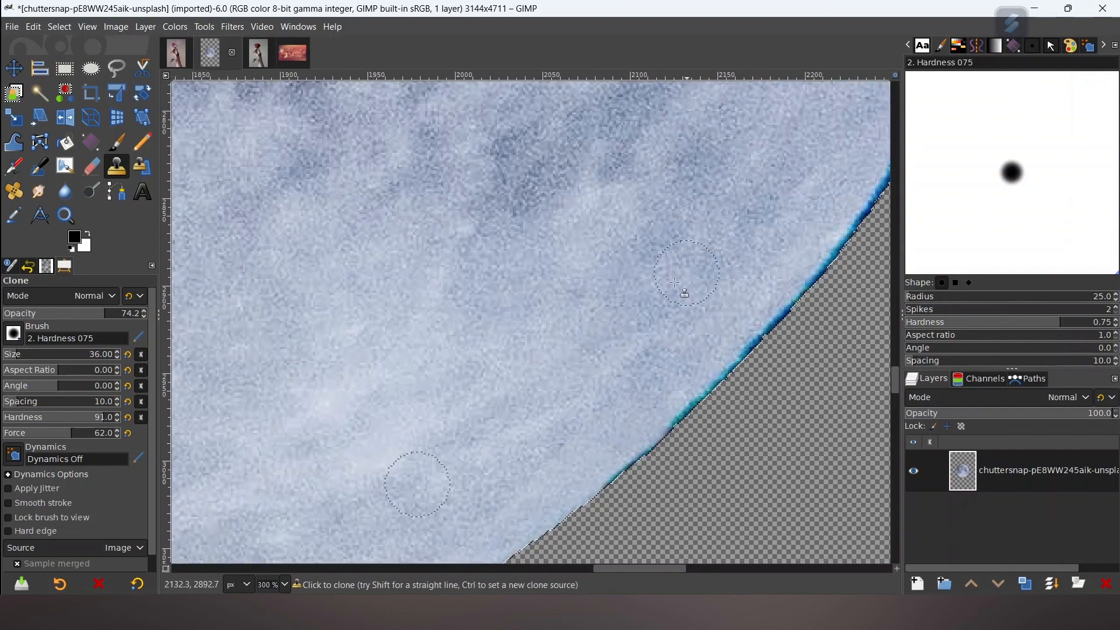
ctrl+click(552, 361)
drag(628, 454, 875, 198)
Step: Clone freshly sampled moon texture over the blue fringe where the lower-right curve steepens toward the right side
drag(677, 568, 712, 566)
scroll(795, 409, up, 2)
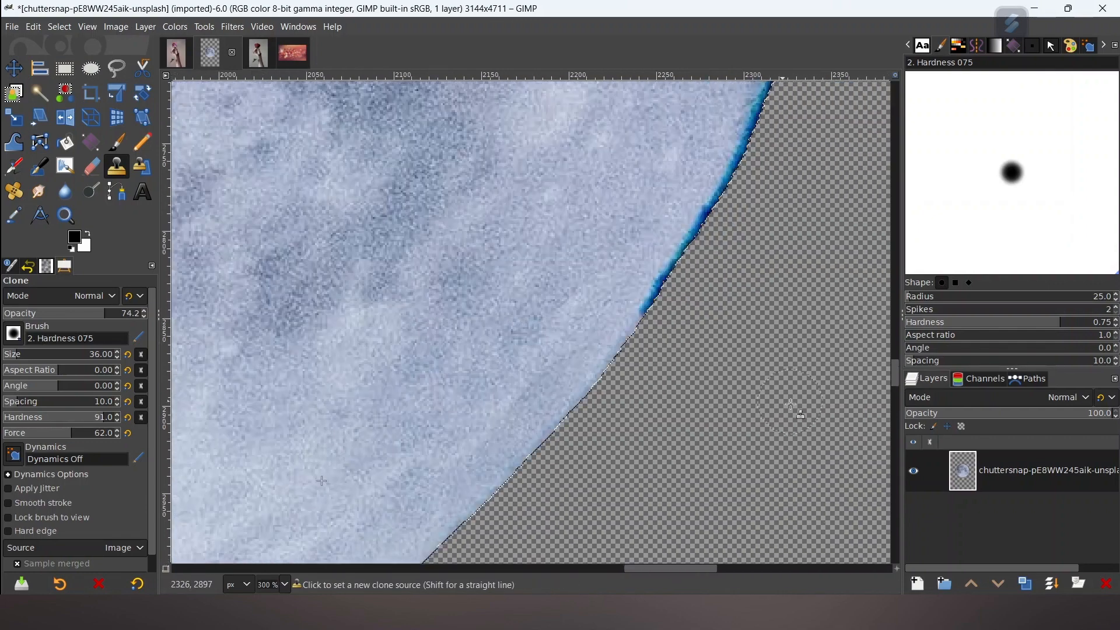
ctrl+click(555, 338)
mouse_move(647, 424)
mouse_down()
mouse_move(738, 280)
mouse_move(801, 123)
mouse_up()
scroll(753, 297, up, 2)
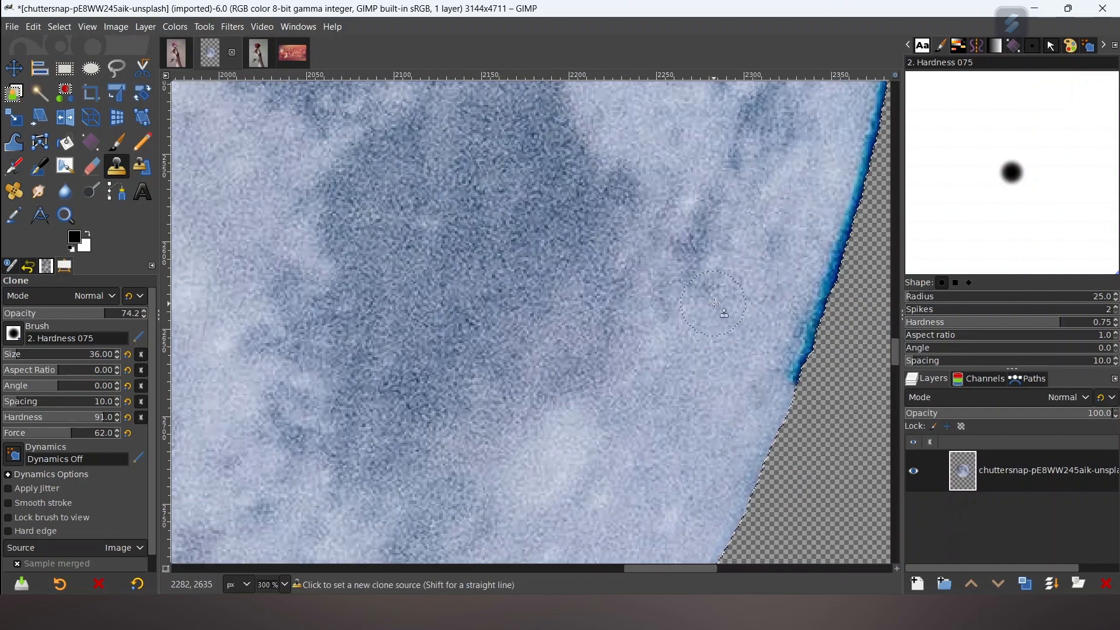
drag(794, 383, 843, 207)
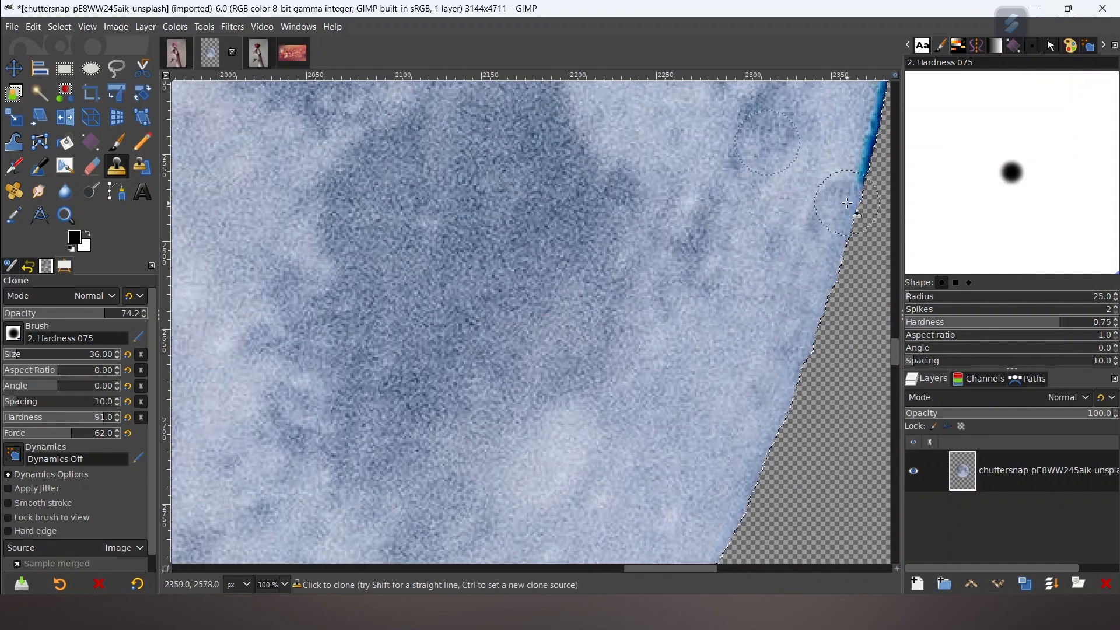
Step: Clone freshly sampled moon texture over the blue fringe all the way up the moon's right edge
scroll(709, 565, right, 2)
scroll(708, 533, up, 5)
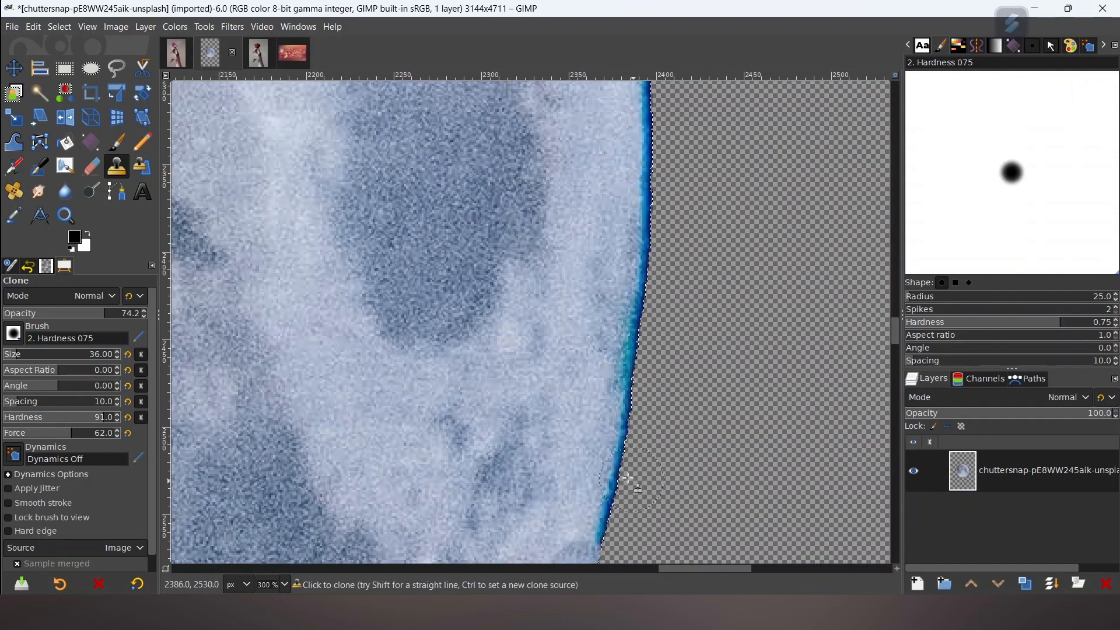
ctrl+click(508, 498)
drag(597, 539, 634, 285)
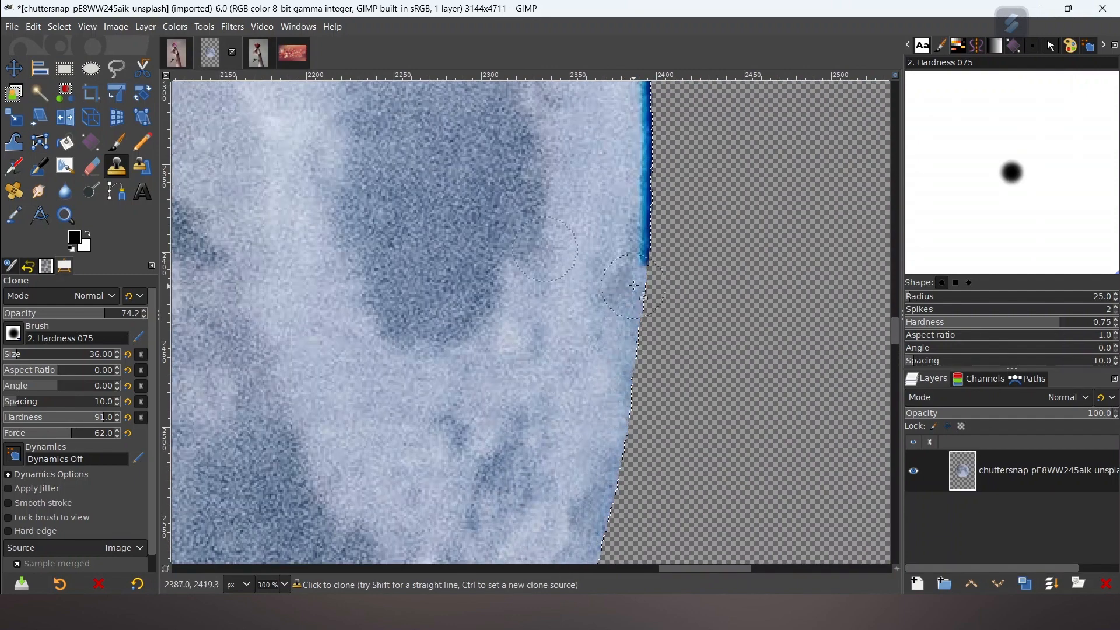
scroll(628, 394, up, 4)
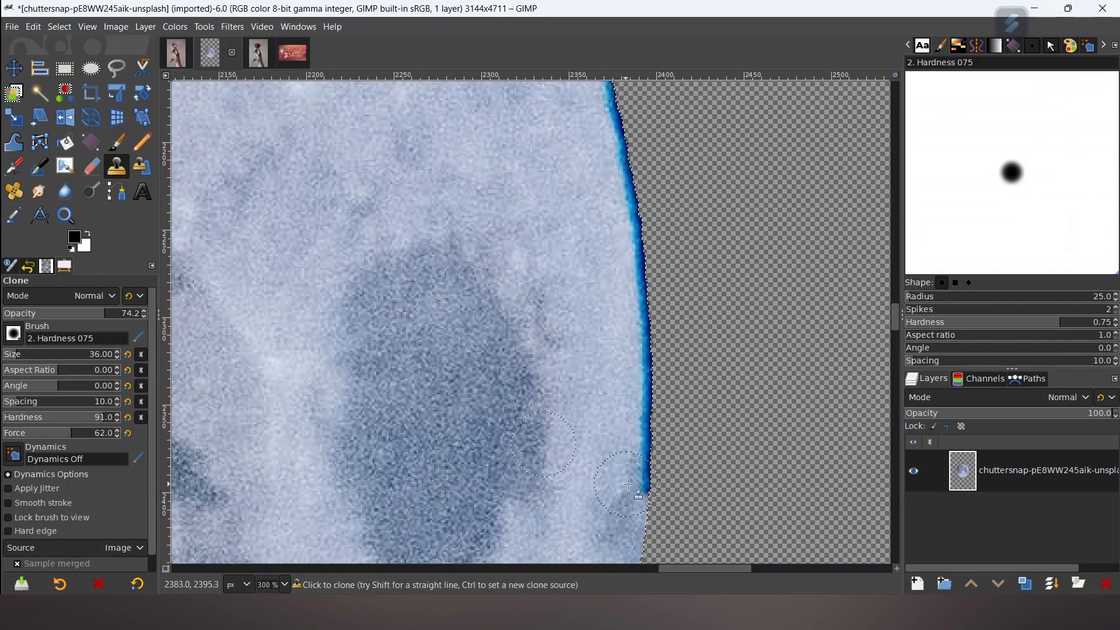
mouse_move(629, 484)
mouse_down()
mouse_move(651, 391)
mouse_move(618, 207)
mouse_up()
scroll(553, 303, up, 2)
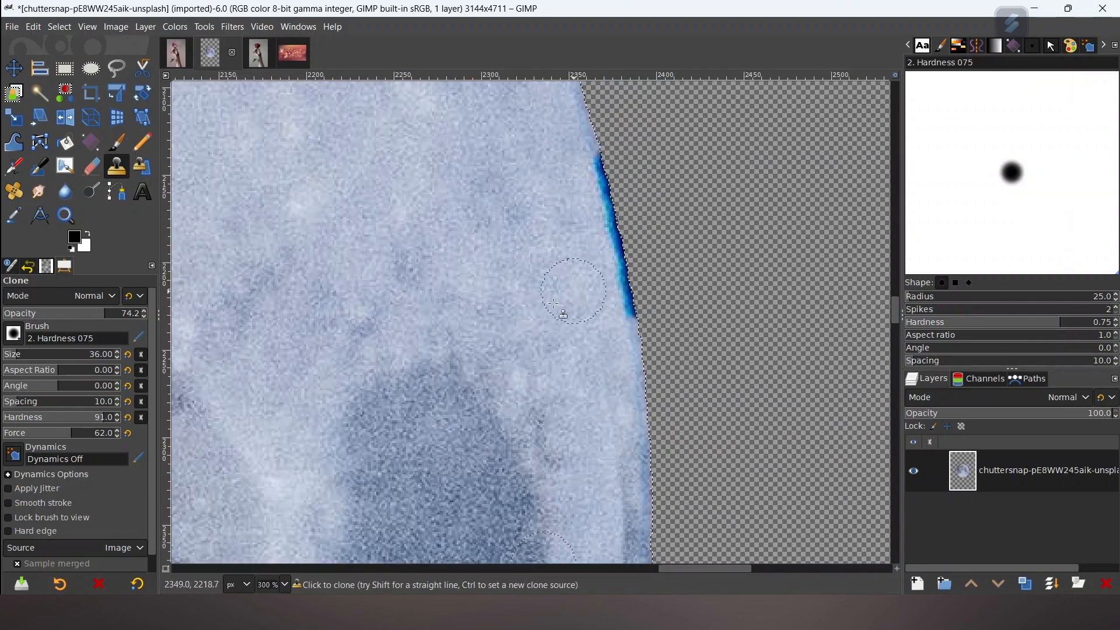
drag(590, 131, 633, 305)
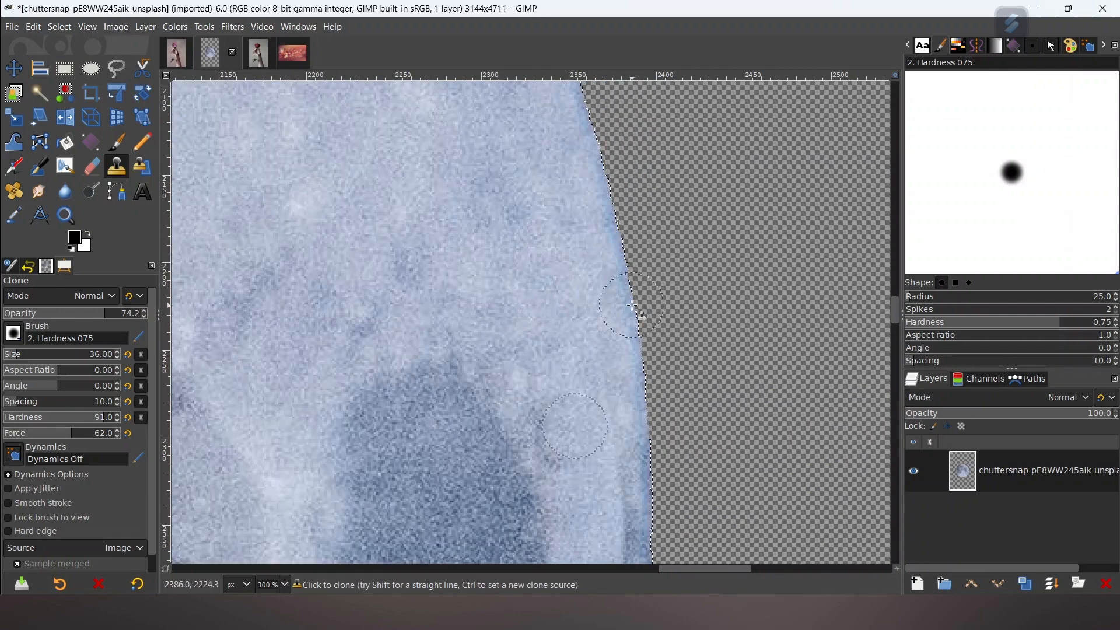
Step: Clone nearby moon texture over the leftover teal fringe beside the dark streak, right of the moon's lowest point
scroll(508, 490, down, 5)
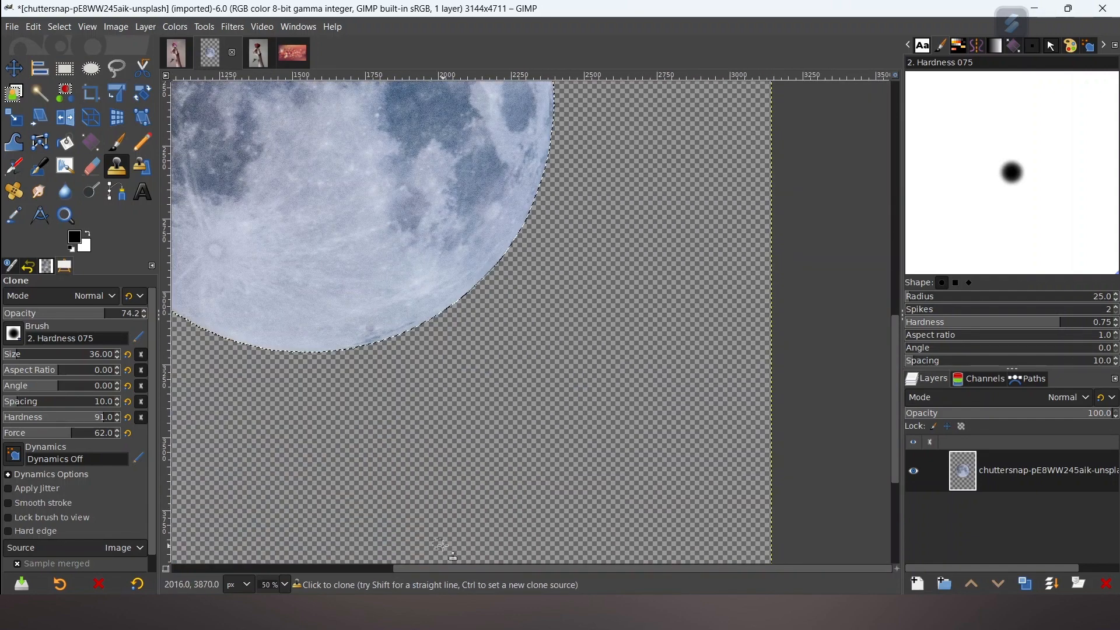
scroll(461, 355, up, 4)
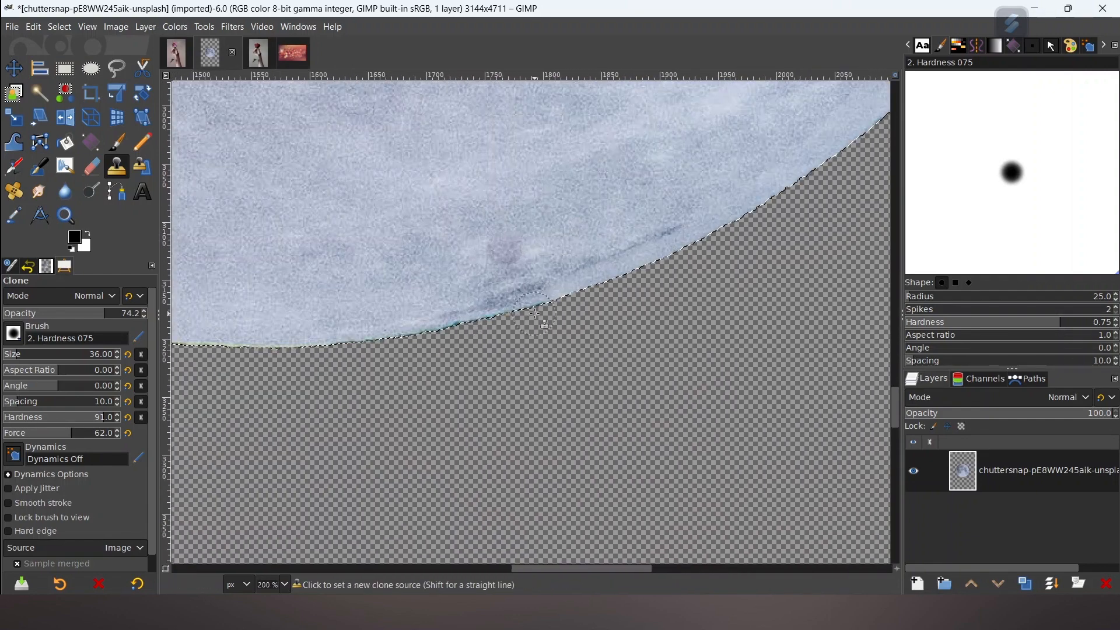
ctrl+scroll(534, 313, up, 2)
ctrl+click(374, 220)
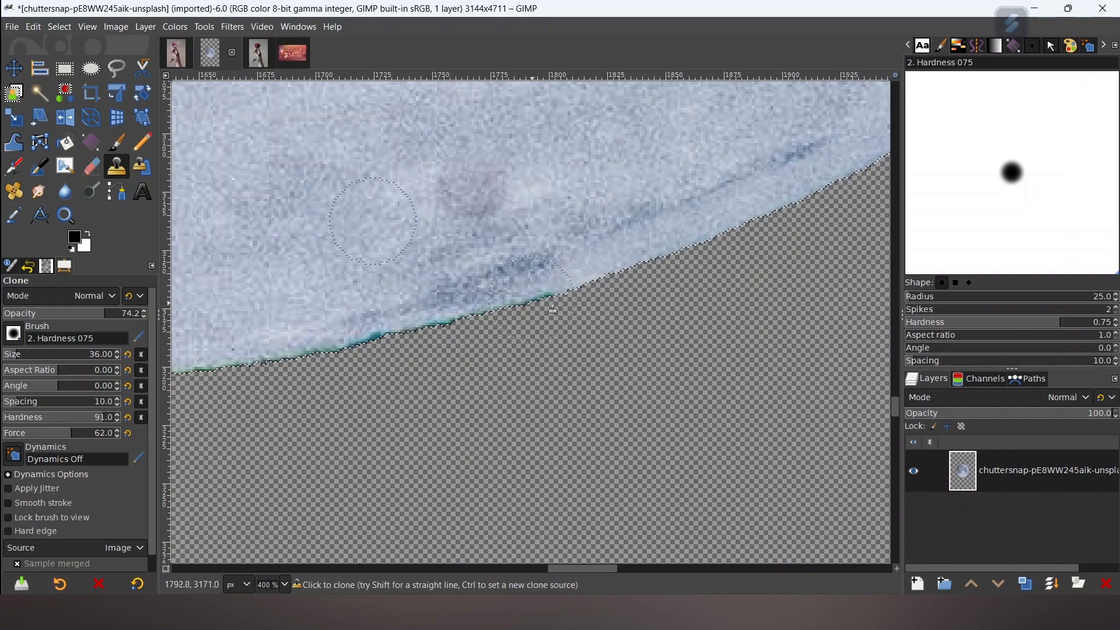
drag(543, 298, 350, 339)
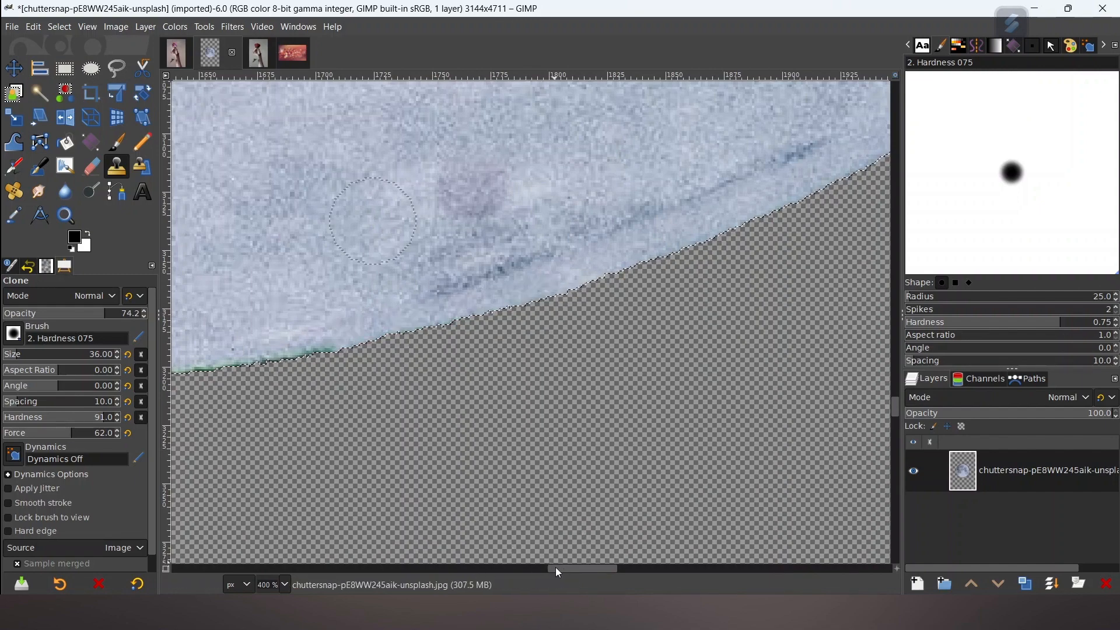
Step: Clone sampled moon texture over the yellow-green fringe around the moon's lowest point
drag(558, 569, 506, 568)
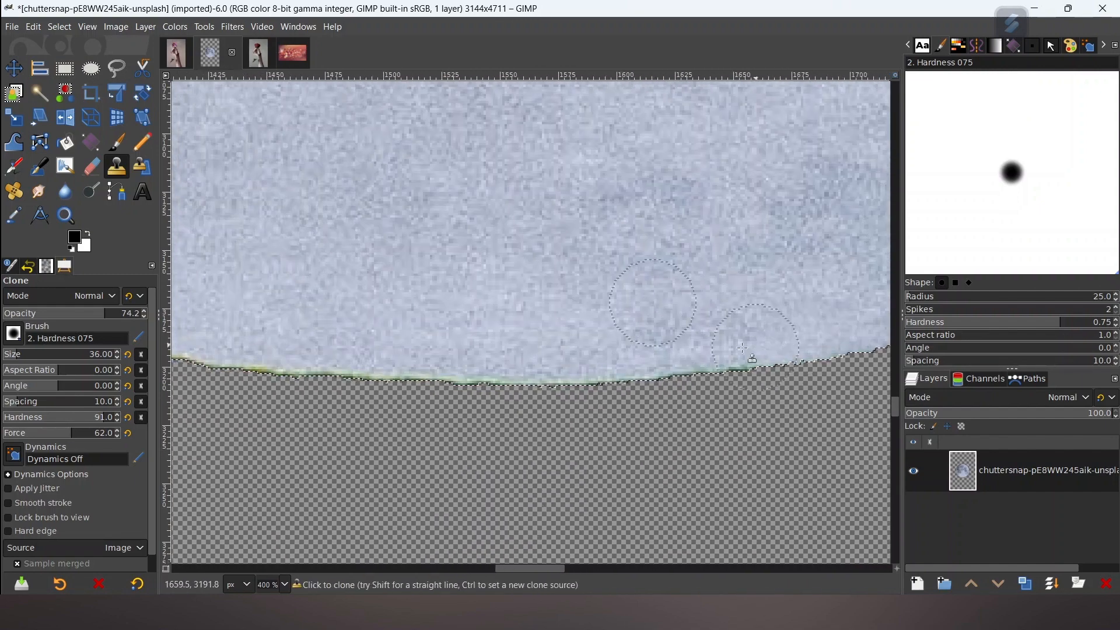
ctrl+click(496, 272)
drag(319, 370, 468, 374)
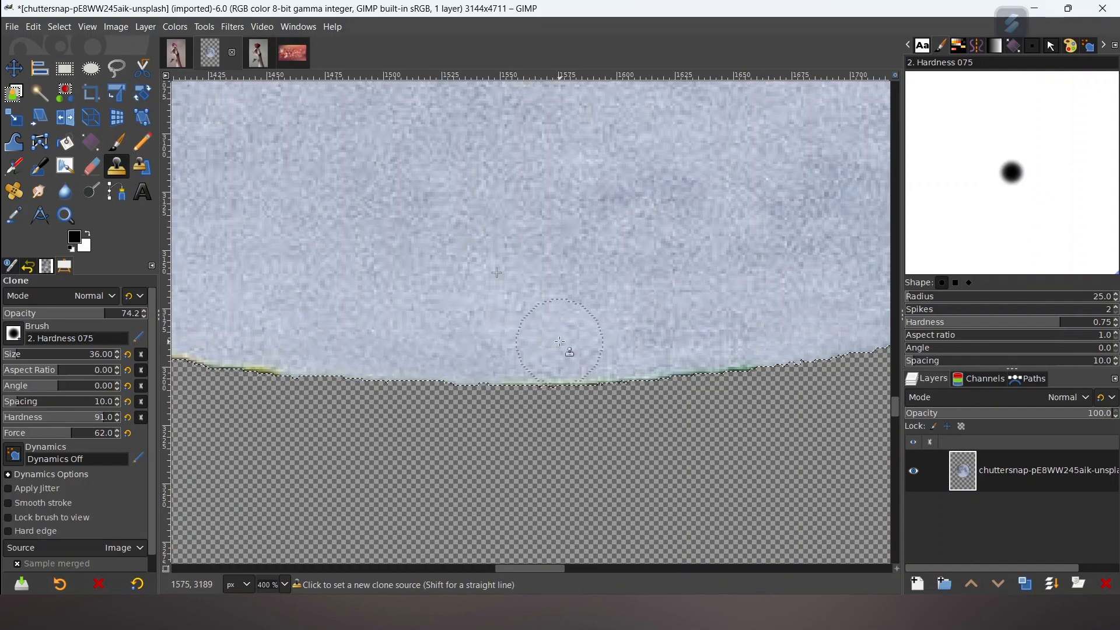
Step: Clone nearby moon texture over the yellow fringe along the moon's lower-left curve
scroll(559, 342, down, 8)
scroll(535, 315, up, 4)
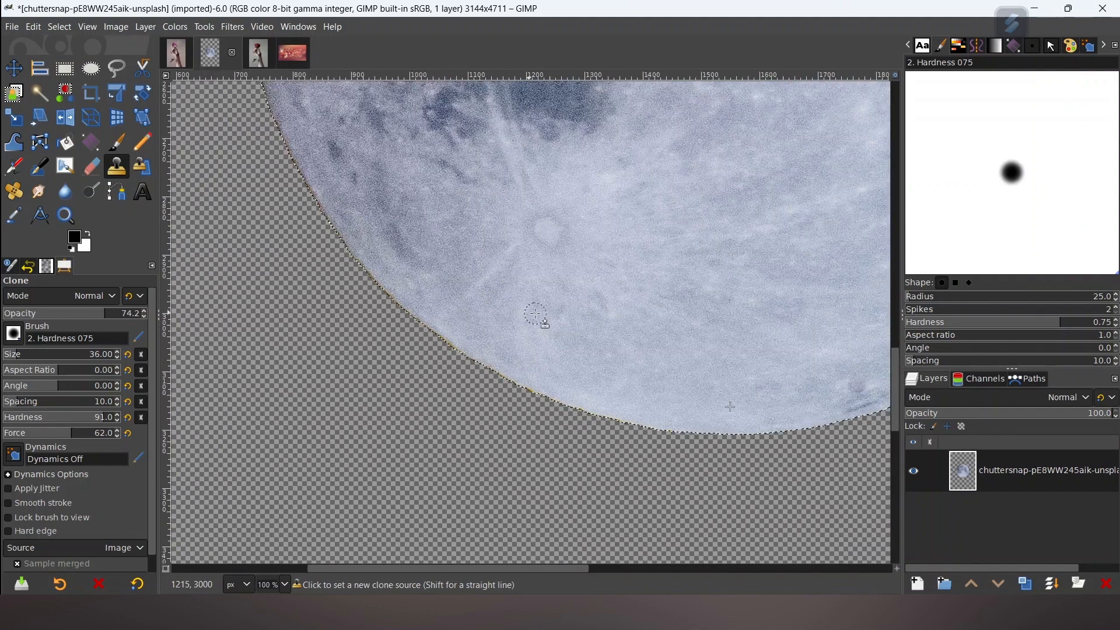
ctrl+click(529, 365)
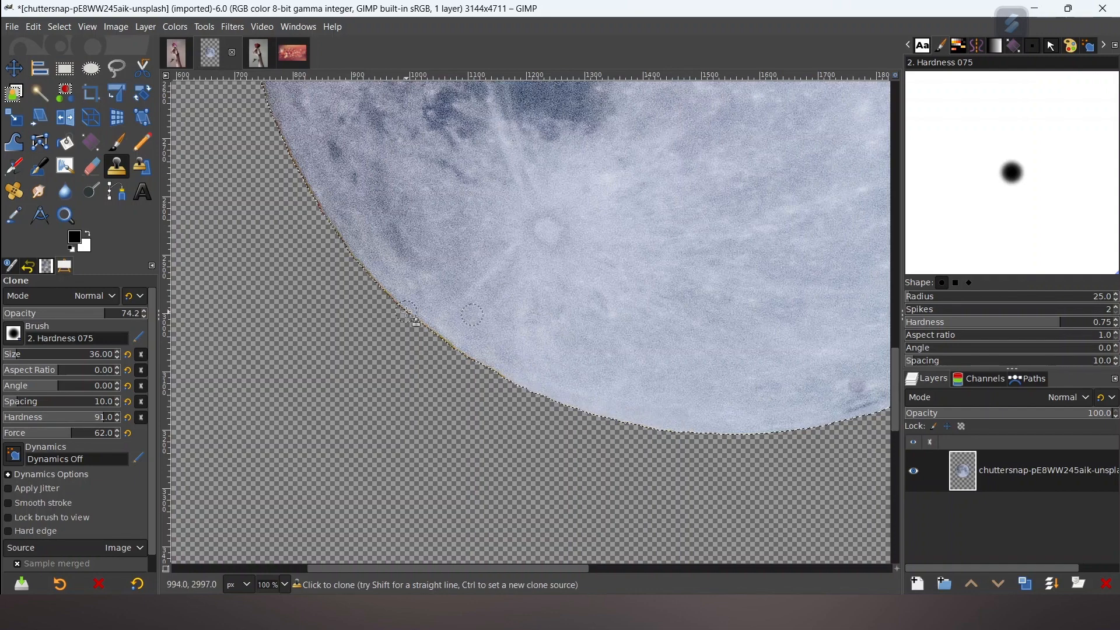
Step: Clear the selection around the moon and copy the cleaned moon into the rose-and-hand image as a new layer
scroll(578, 342, down, 3)
scroll(578, 343, down, 2)
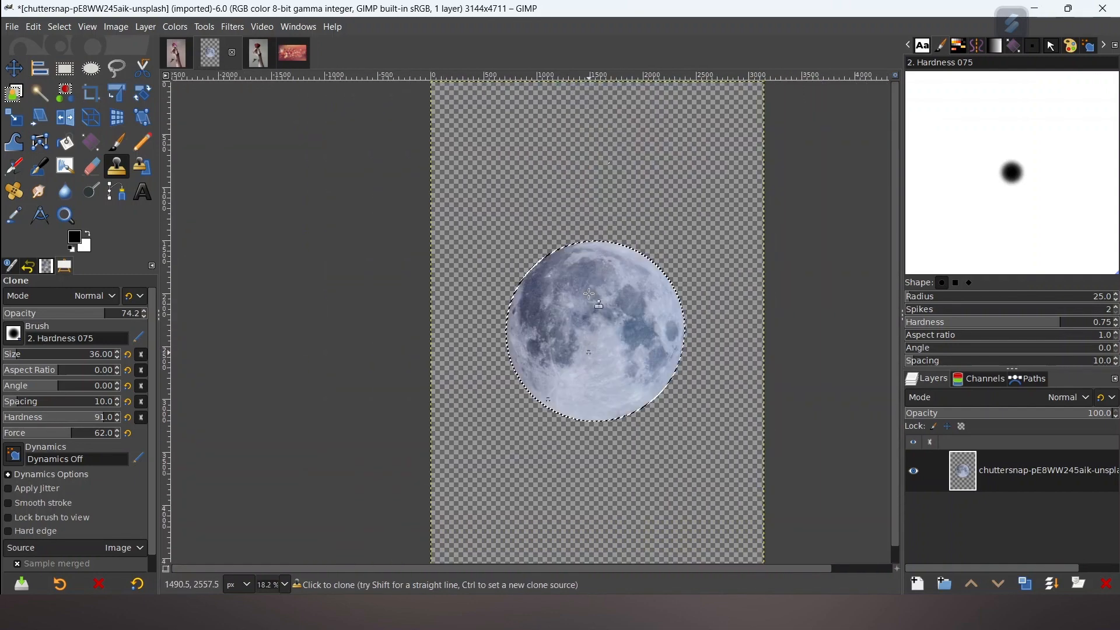
scroll(543, 319, up, 1)
shift+click(544, 319)
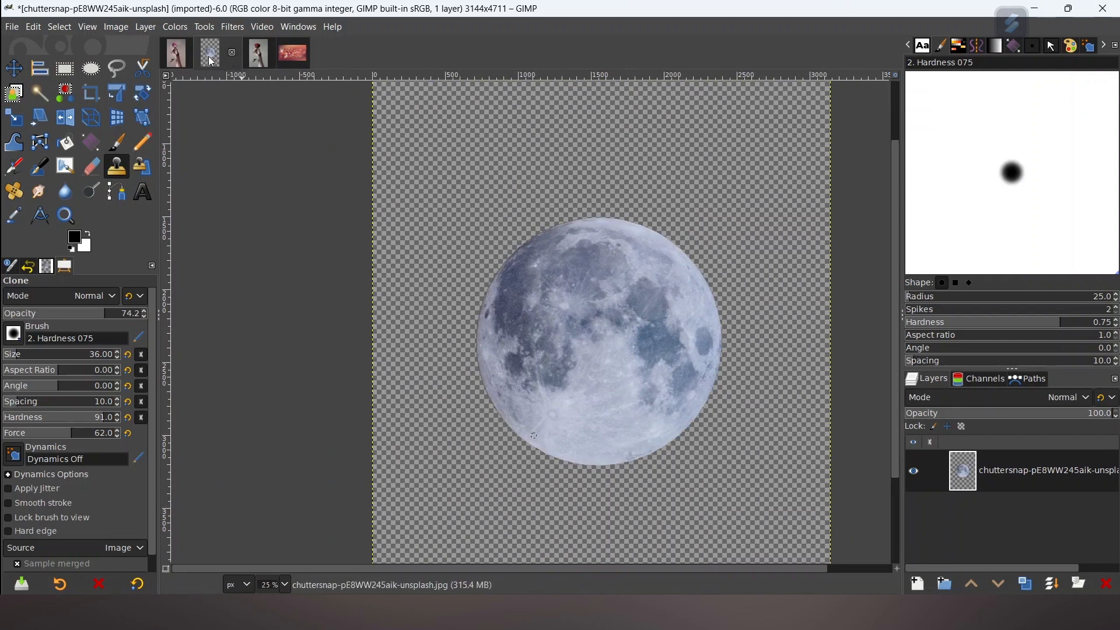
click(258, 53)
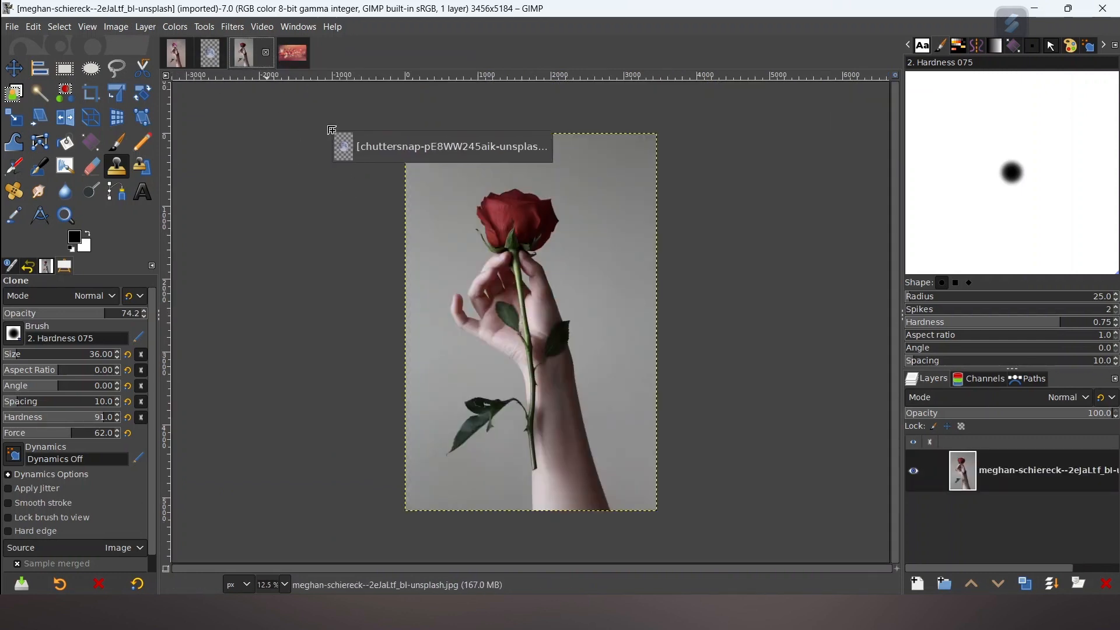
key(ctrl+v)
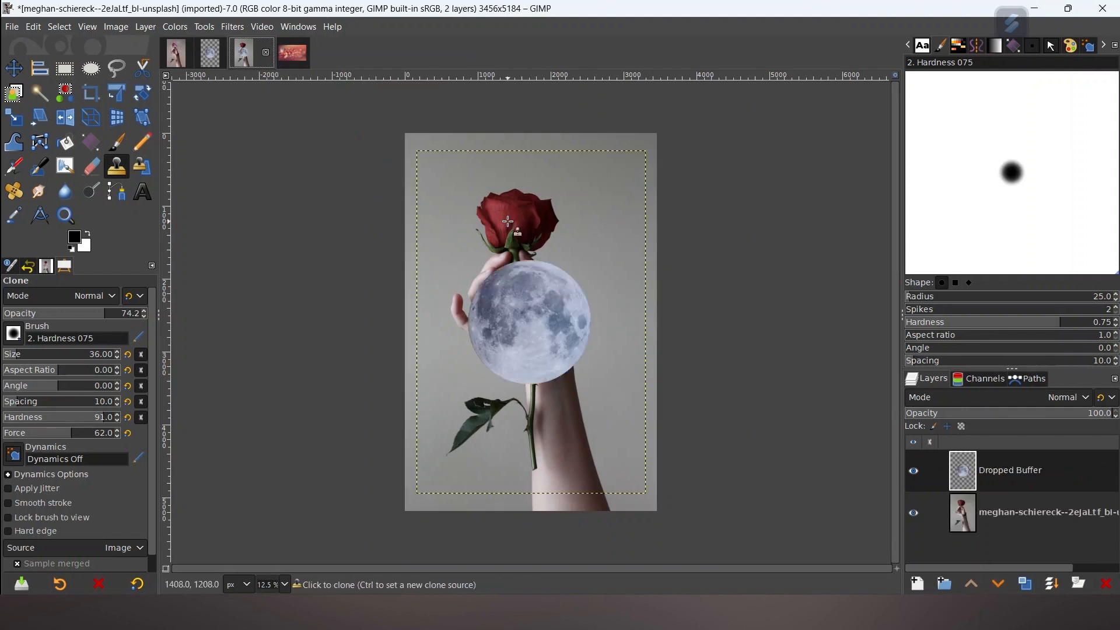
Step: Move the moon layer up over the rose bloom and reduce the layer's opacity to 41.6
key(m)
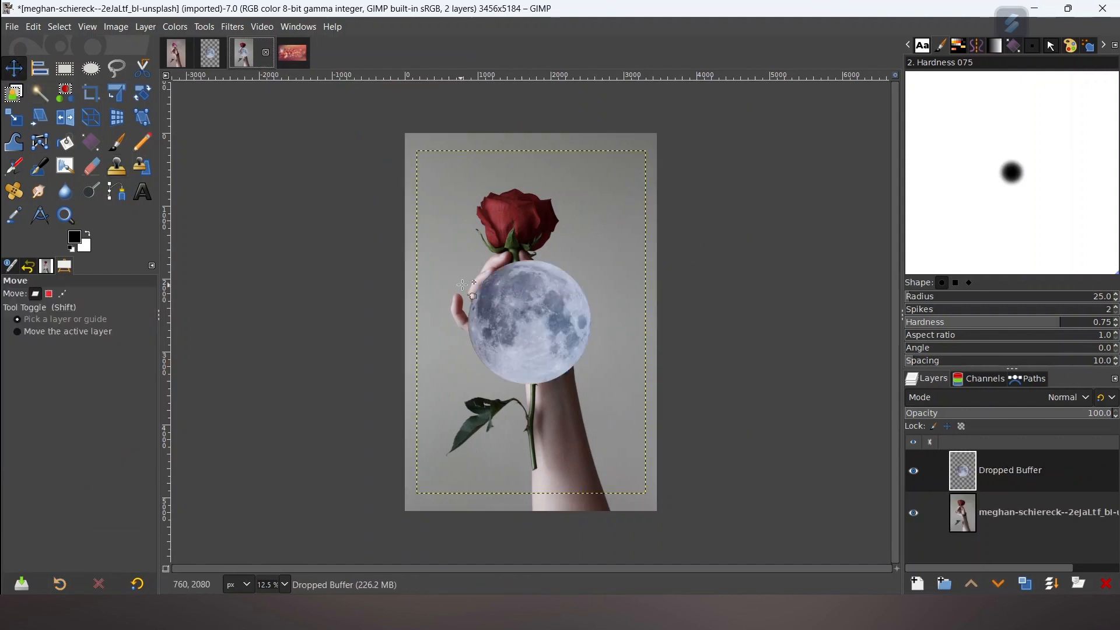
drag(1064, 419, 1042, 419)
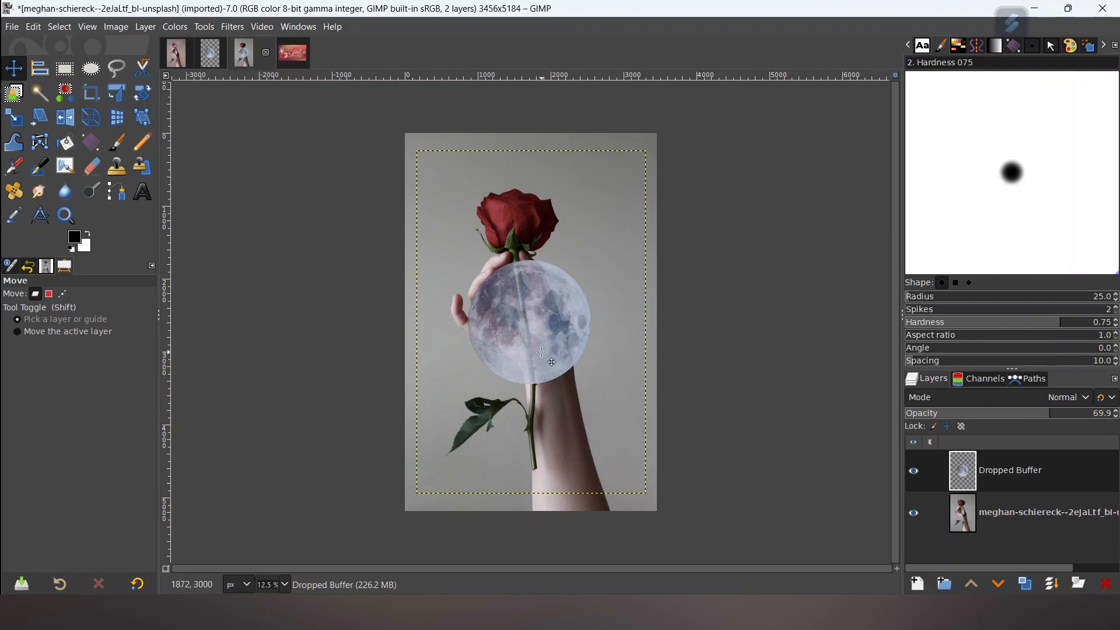
drag(542, 352, 524, 216)
click(1004, 416)
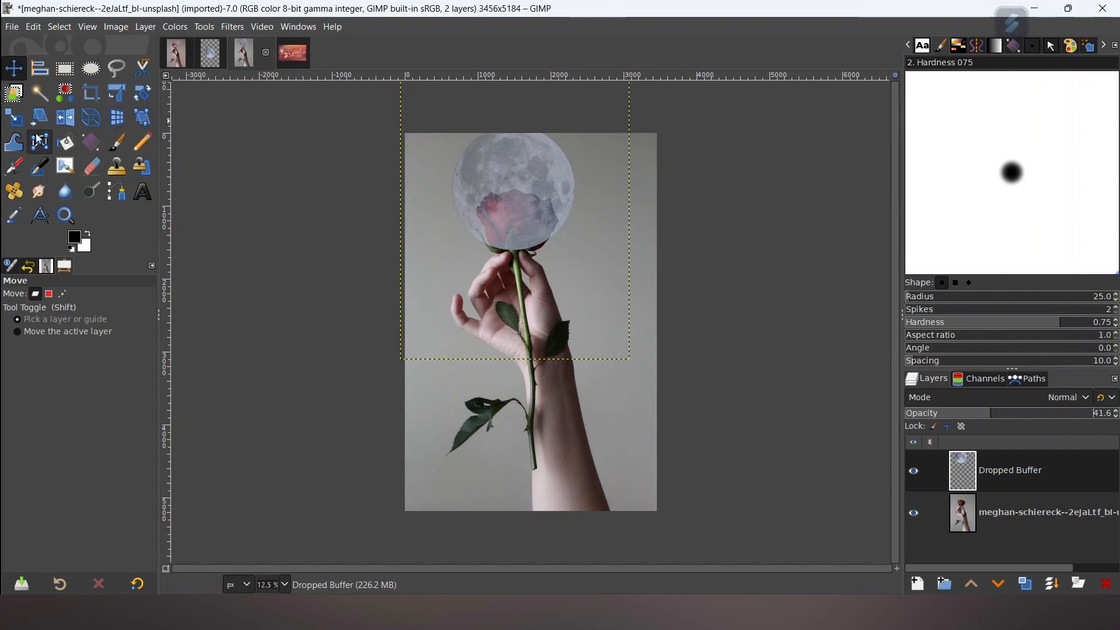
Step: Scale the moon layer proportionally to 1768 × 2649 px and position it over the bloom, resting just above the fingertips
click(14, 118)
click(465, 152)
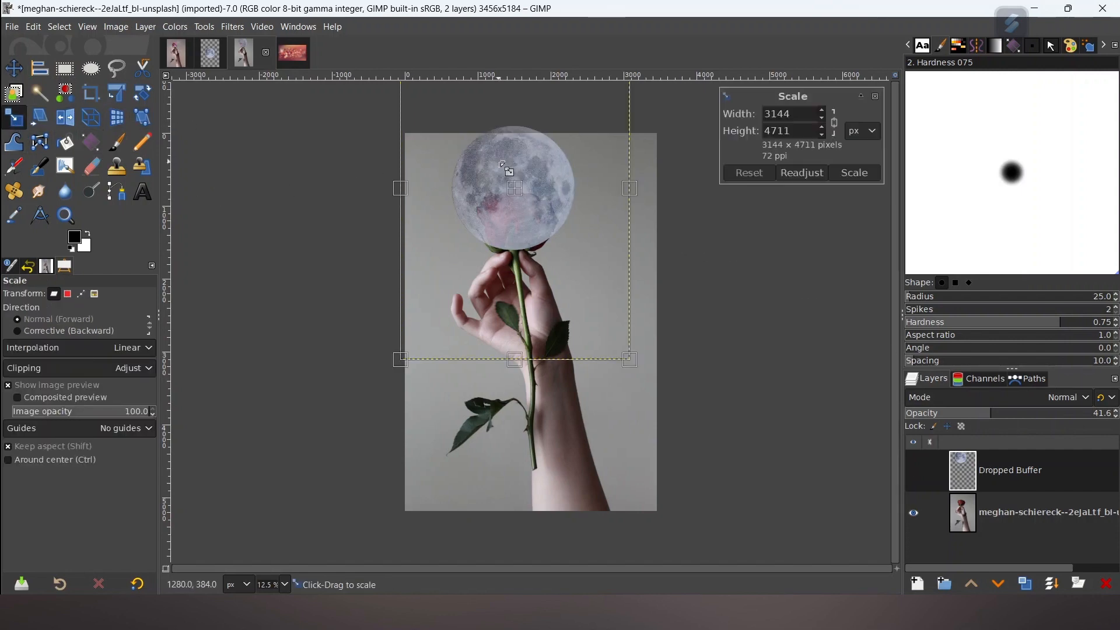
ctrl+scroll(521, 147, down, 3)
scroll(520, 118, up, 3)
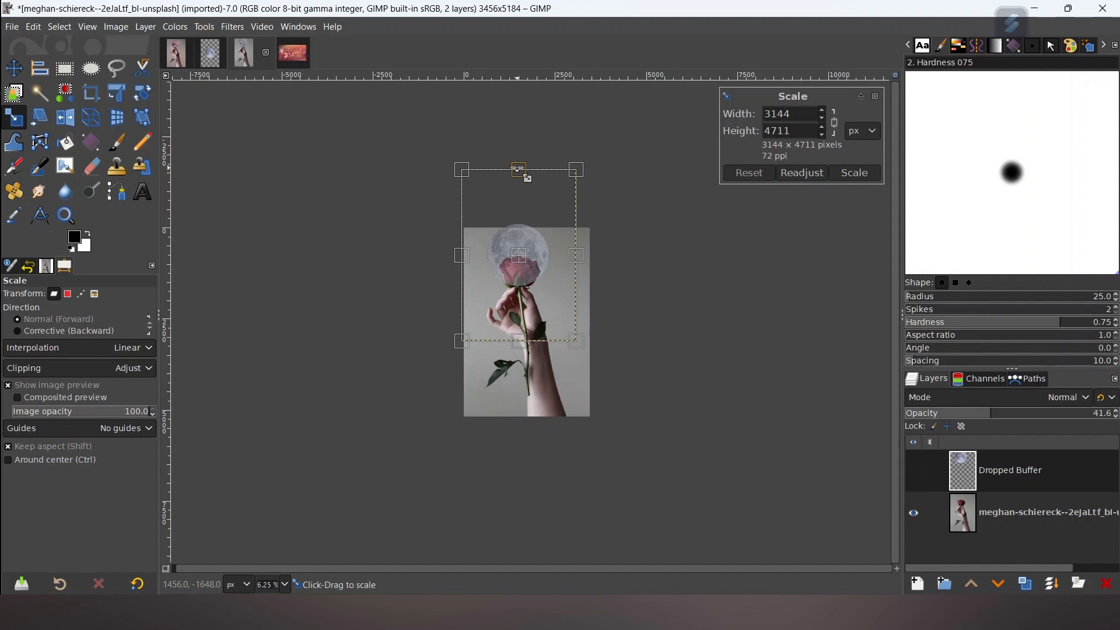
drag(518, 170, 519, 239)
drag(531, 297, 508, 262)
scroll(529, 282, up, 6)
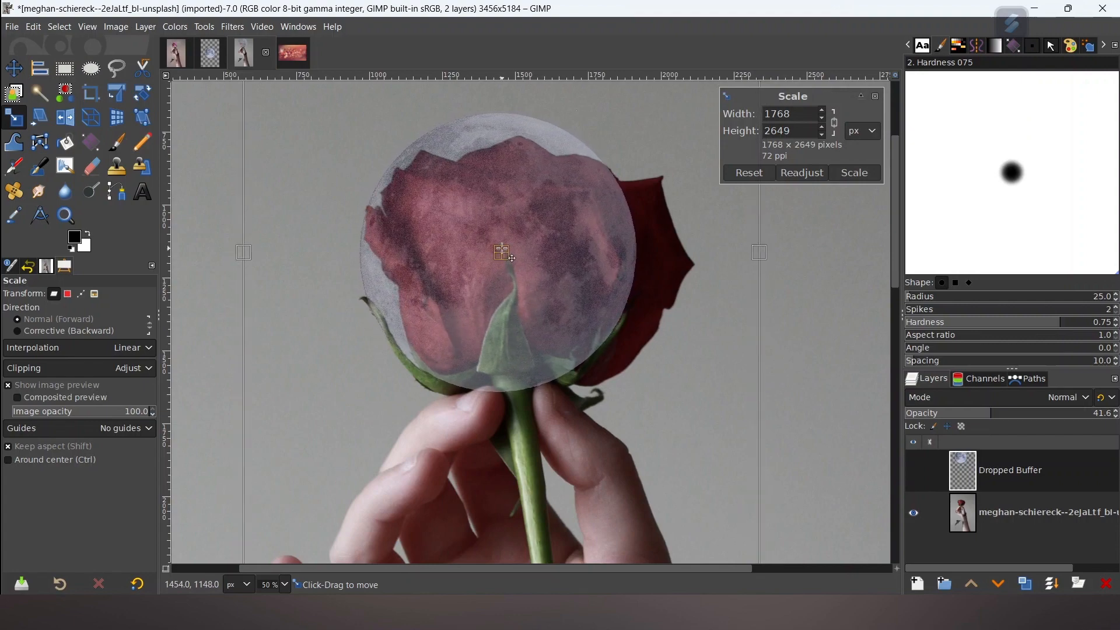
scroll(523, 140, down, 6)
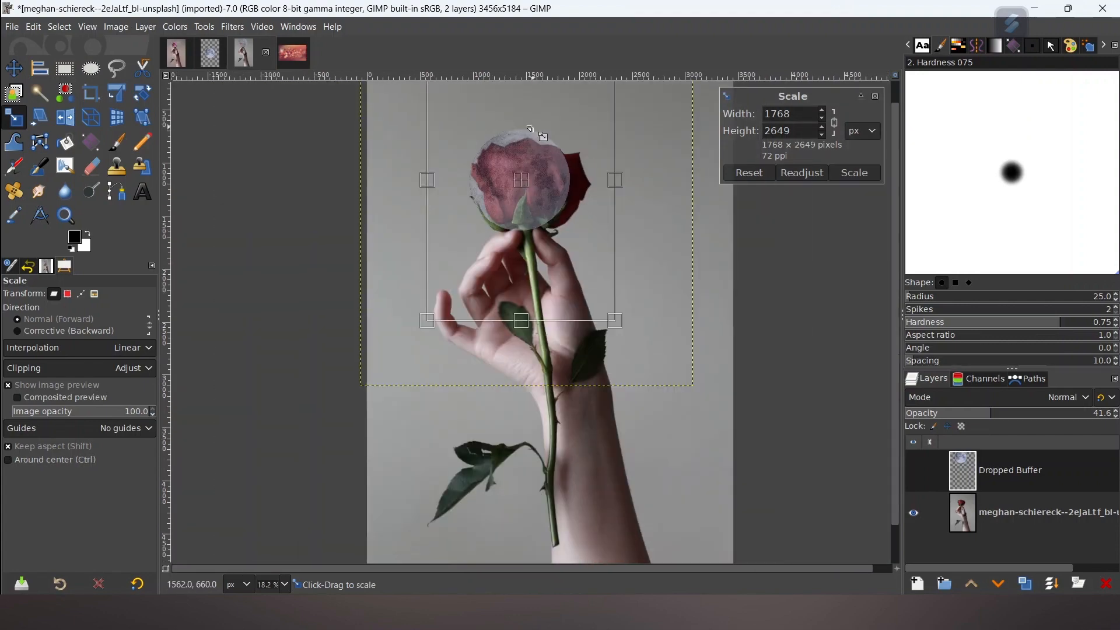
scroll(530, 116, up, 3)
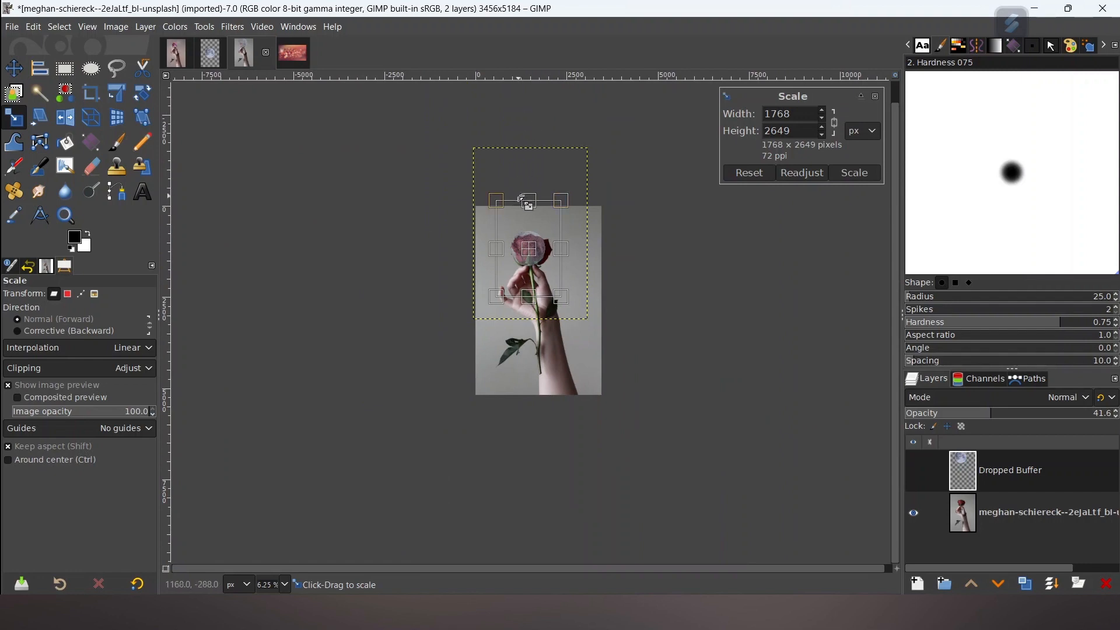
scroll(524, 202, up, 6)
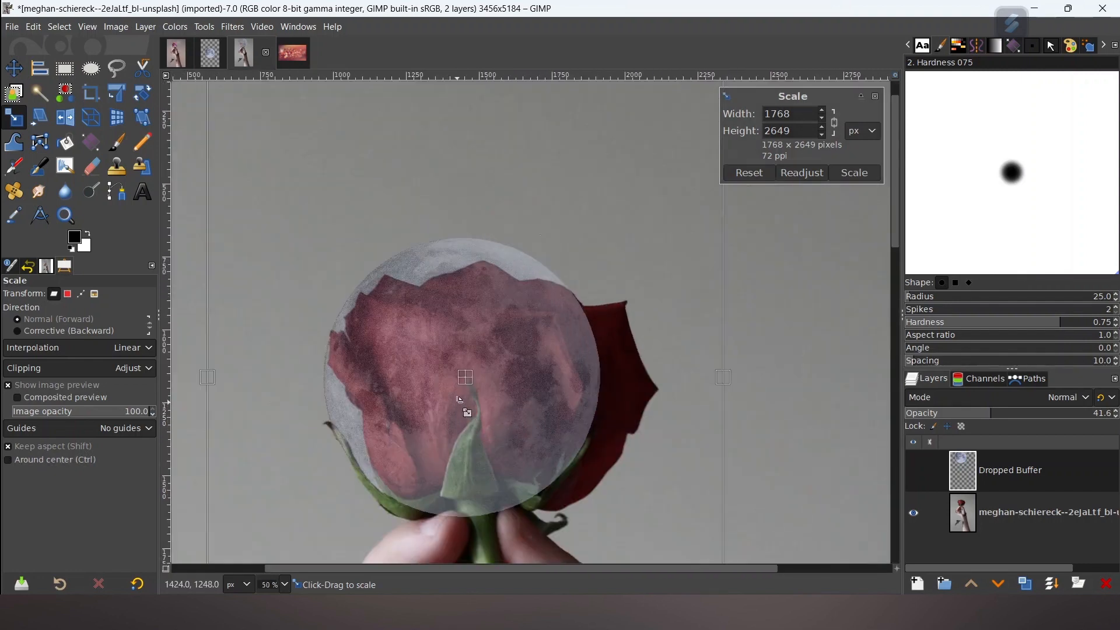
click(856, 172)
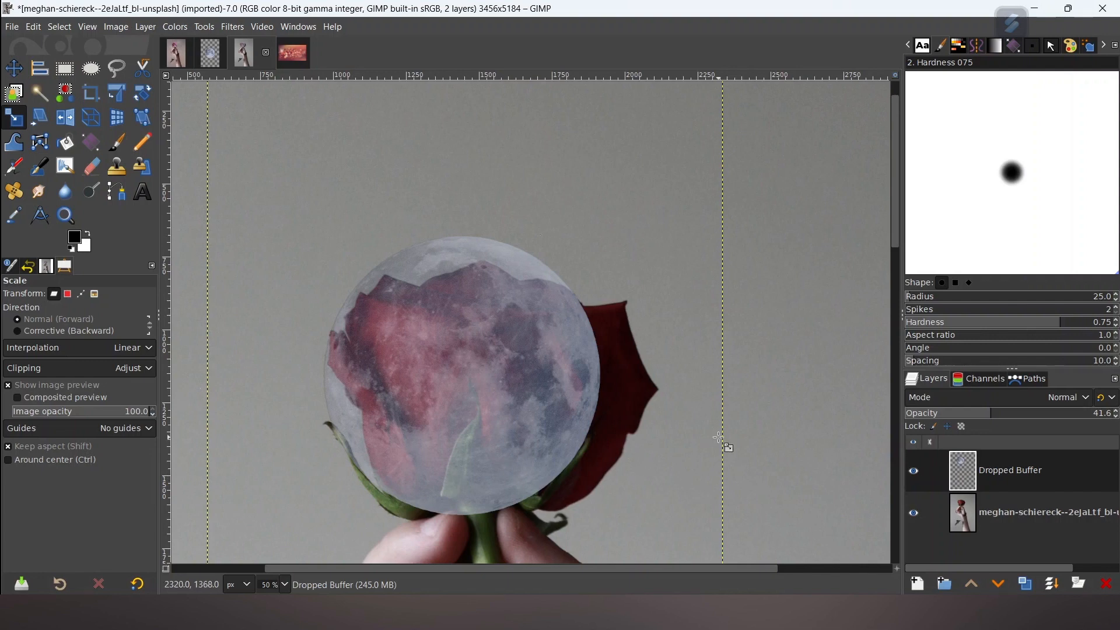
Step: Add a white (full opacity) layer mask to the moon layer and lower the layer's opacity to 22.5
right_click(1039, 470)
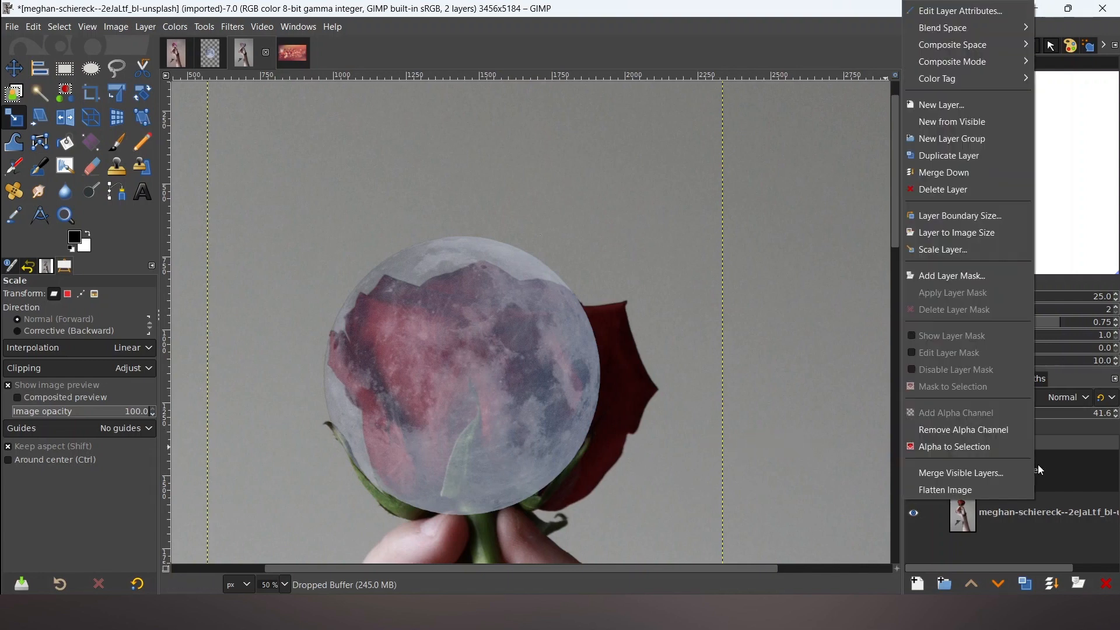
click(955, 277)
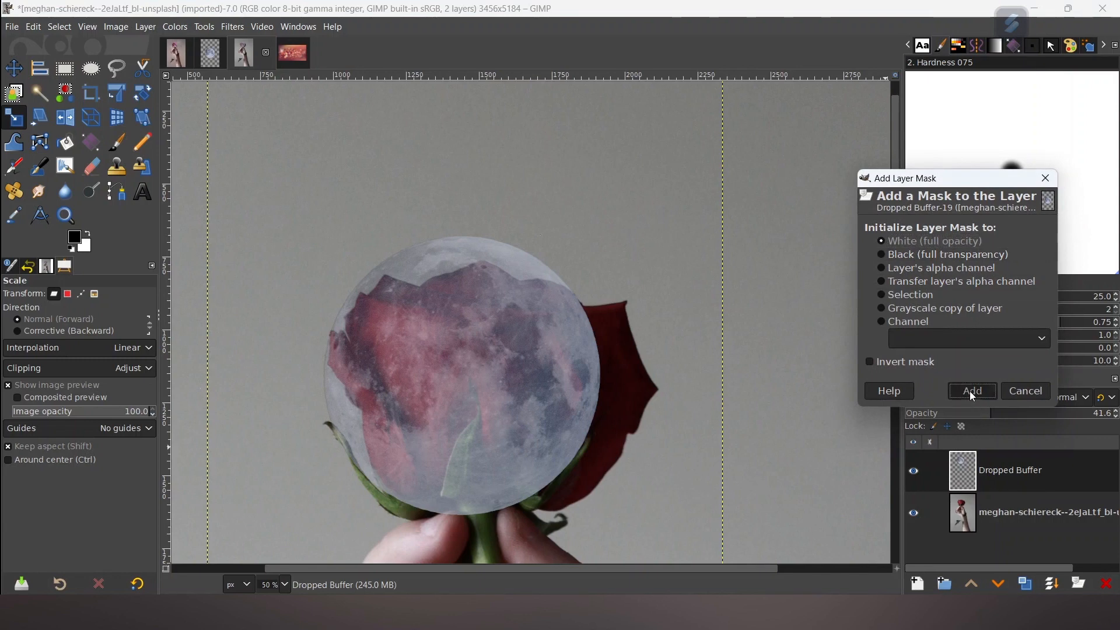
click(971, 391)
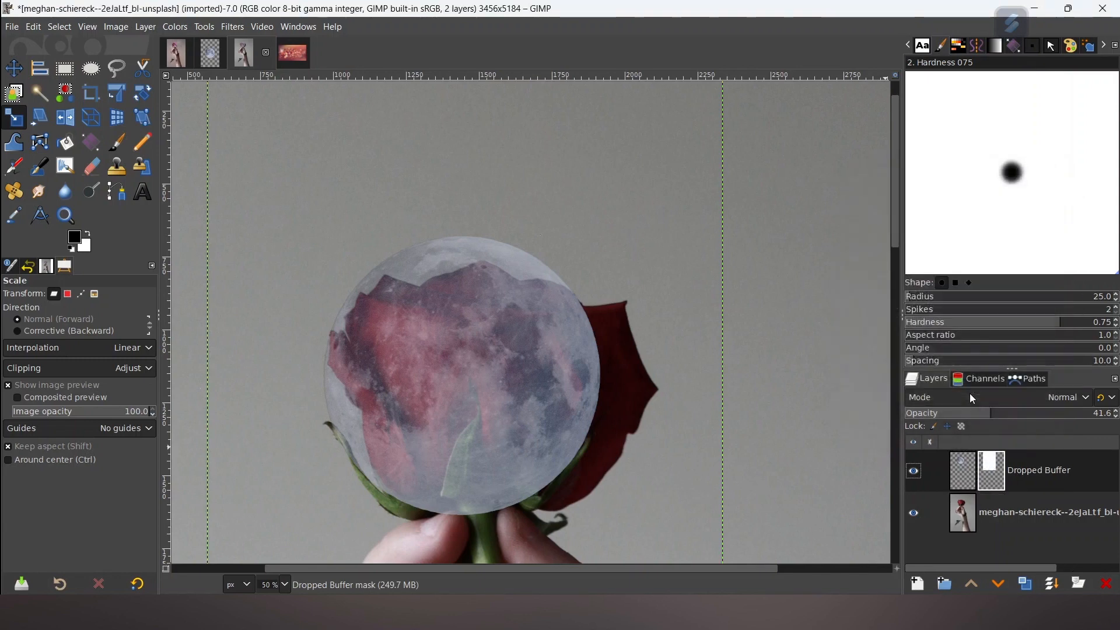
click(948, 415)
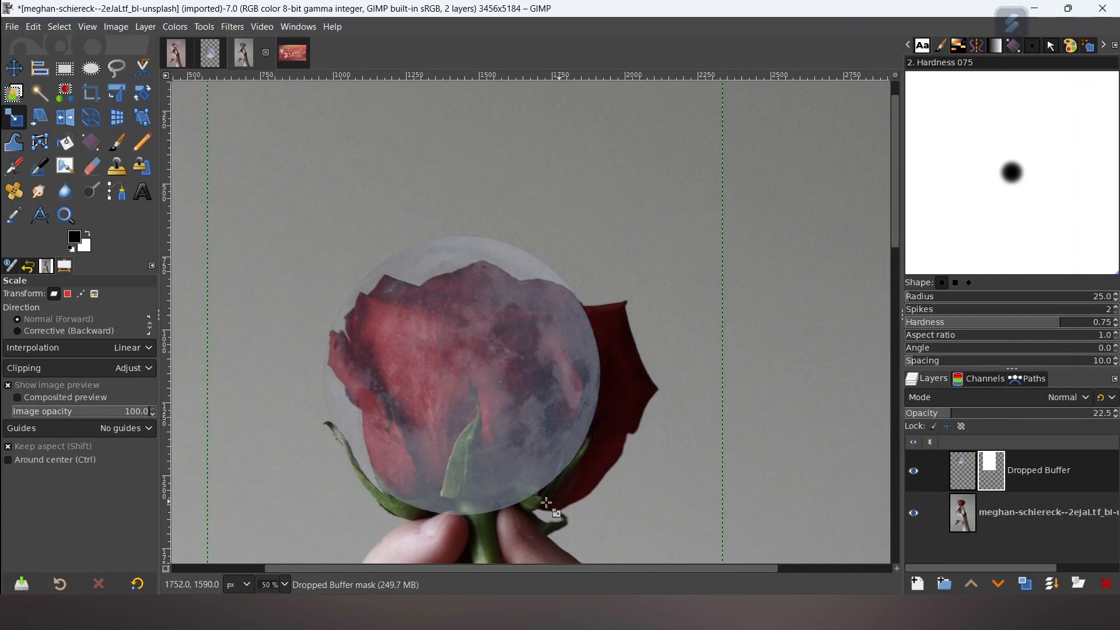
Step: Paint black on the moon's layer mask with a size 62 Paintbrush to reveal the stem top, central sepal body and adjoining sepal bases
click(116, 142)
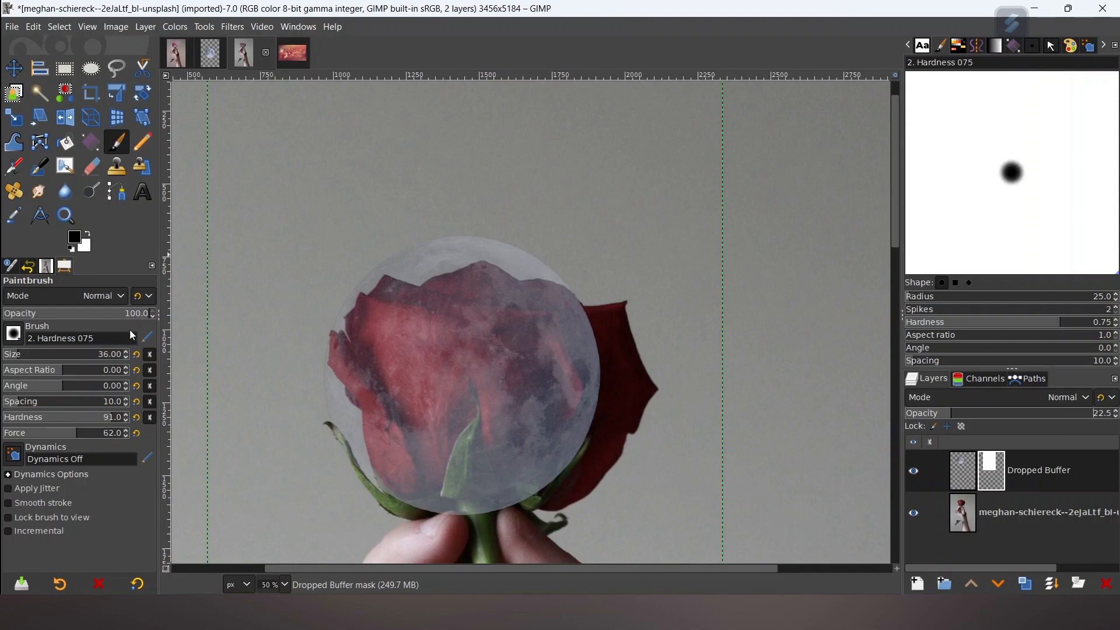
scroll(461, 527, up, 1)
scroll(462, 527, down, 3)
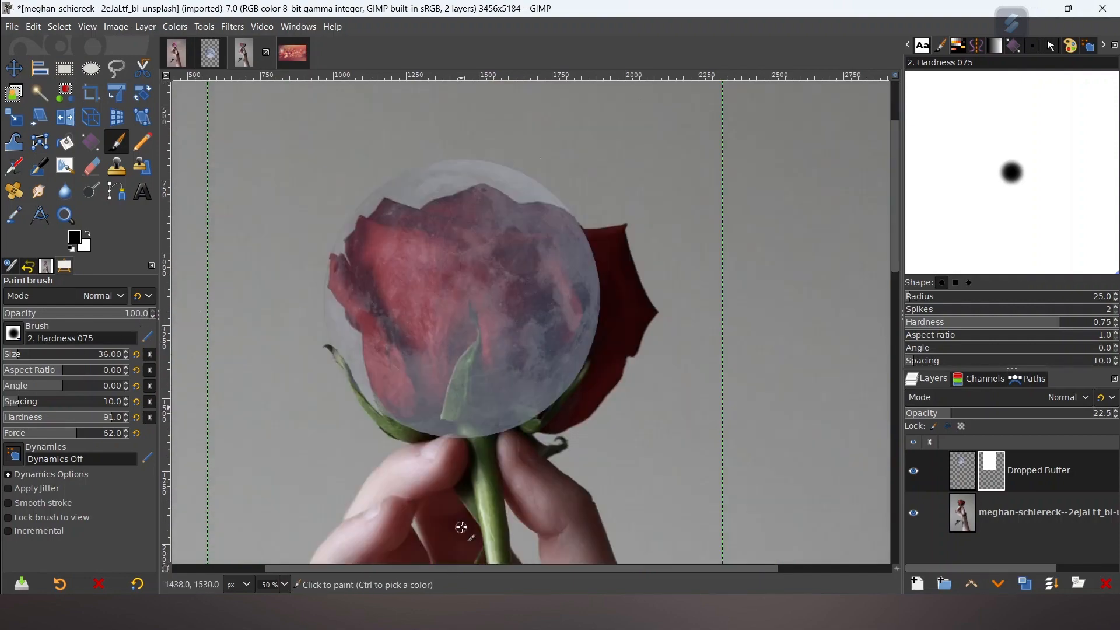
scroll(461, 527, up, 3)
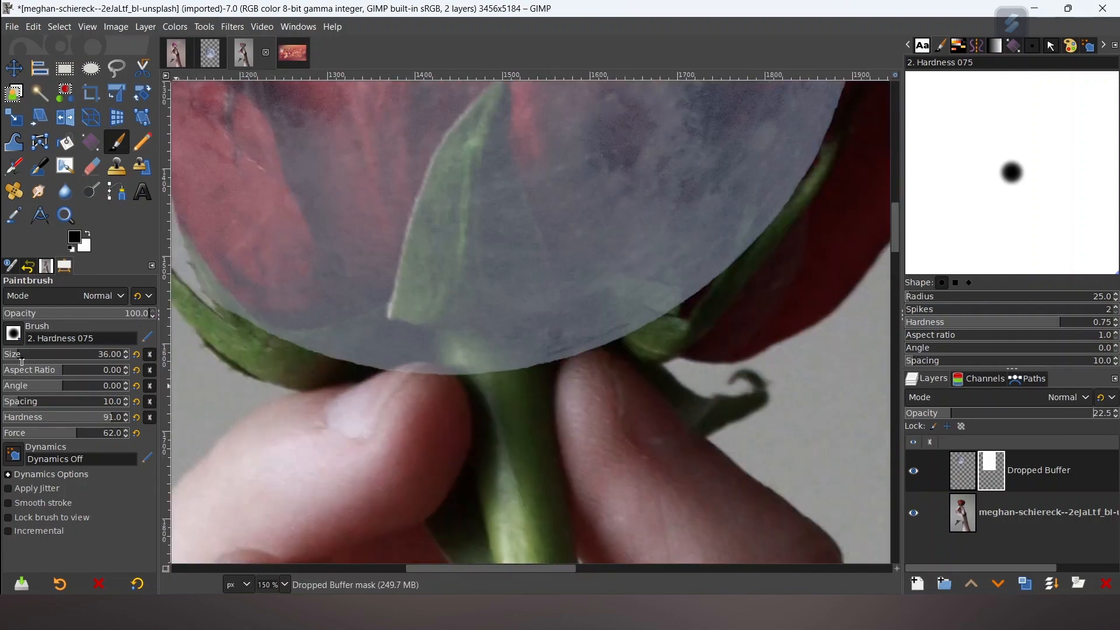
mouse_move(537, 375)
mouse_down()
mouse_move(430, 370)
mouse_move(479, 358)
mouse_move(475, 215)
mouse_move(467, 277)
mouse_move(442, 327)
mouse_move(382, 367)
mouse_move(289, 368)
mouse_move(398, 342)
mouse_move(427, 323)
mouse_move(472, 172)
mouse_move(526, 325)
mouse_move(567, 357)
mouse_move(611, 341)
mouse_move(608, 328)
mouse_move(538, 307)
mouse_move(481, 165)
mouse_move(448, 219)
mouse_move(398, 372)
mouse_move(269, 396)
mouse_up()
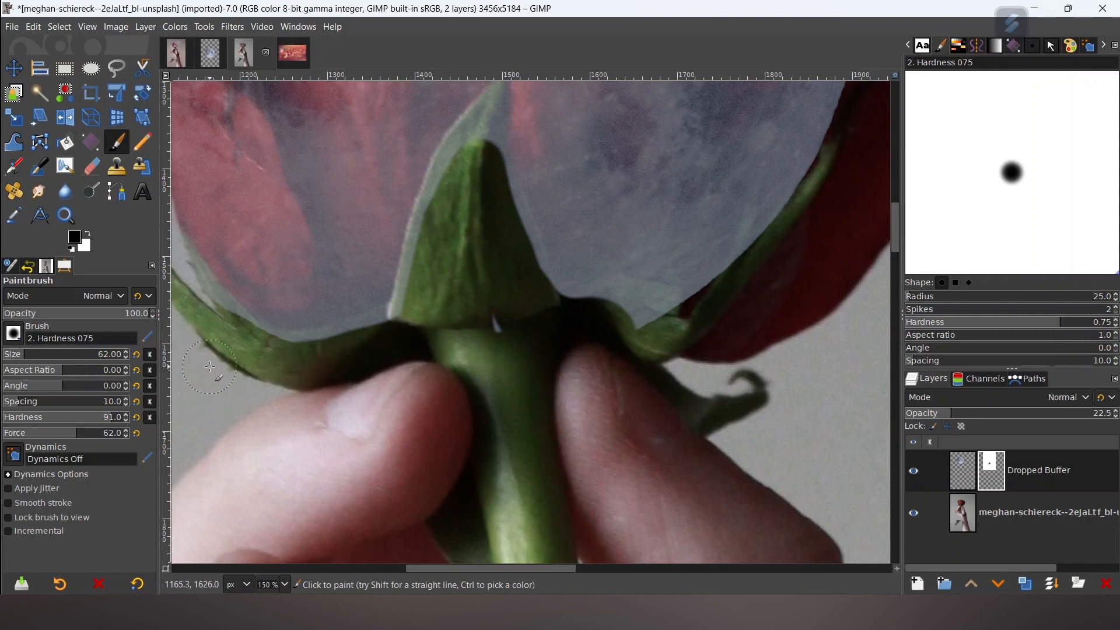
mouse_move(254, 357)
mouse_down()
mouse_move(309, 358)
mouse_move(445, 319)
mouse_up()
scroll(453, 315, up, 1)
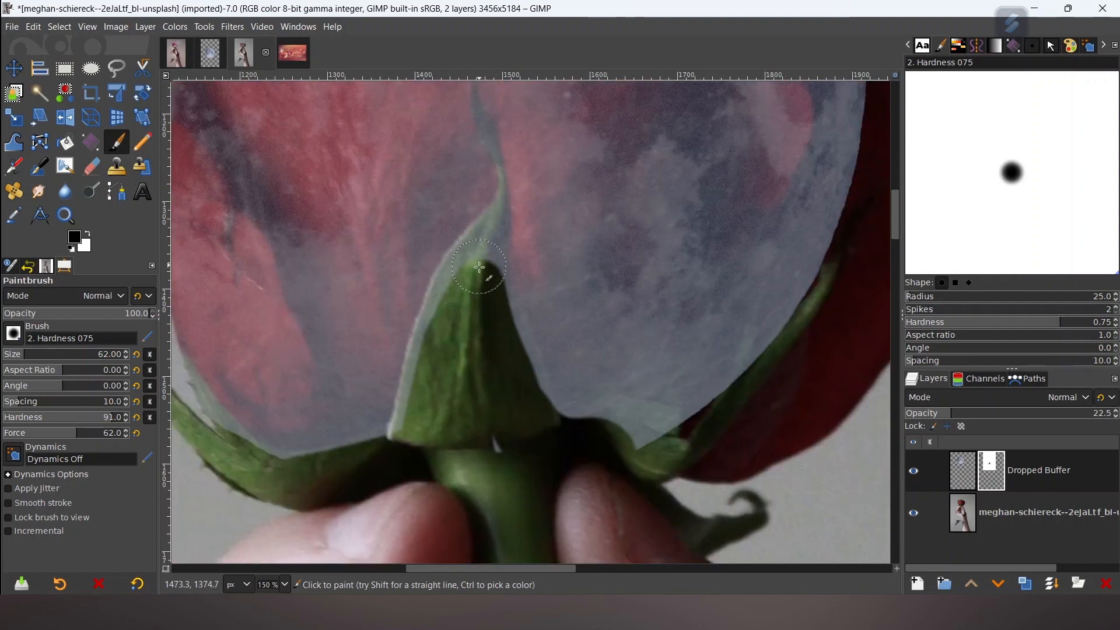
drag(484, 275, 474, 299)
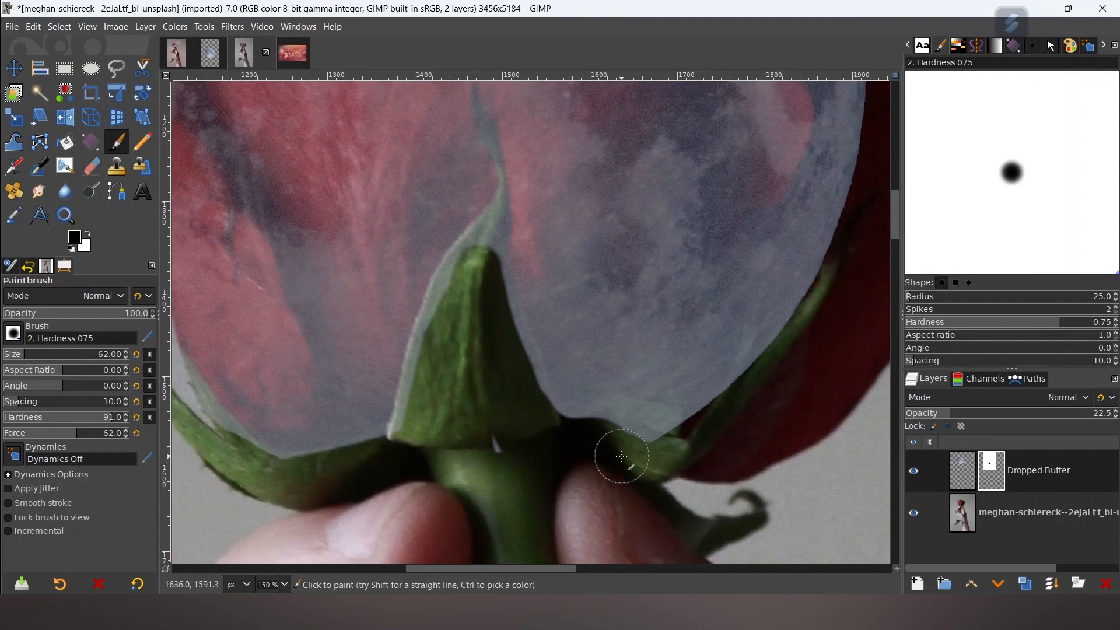
Step: Lower the moon layer's opacity to 14.9 and mask the inner edge of the left sepal's base with a size 20 brush
click(936, 414)
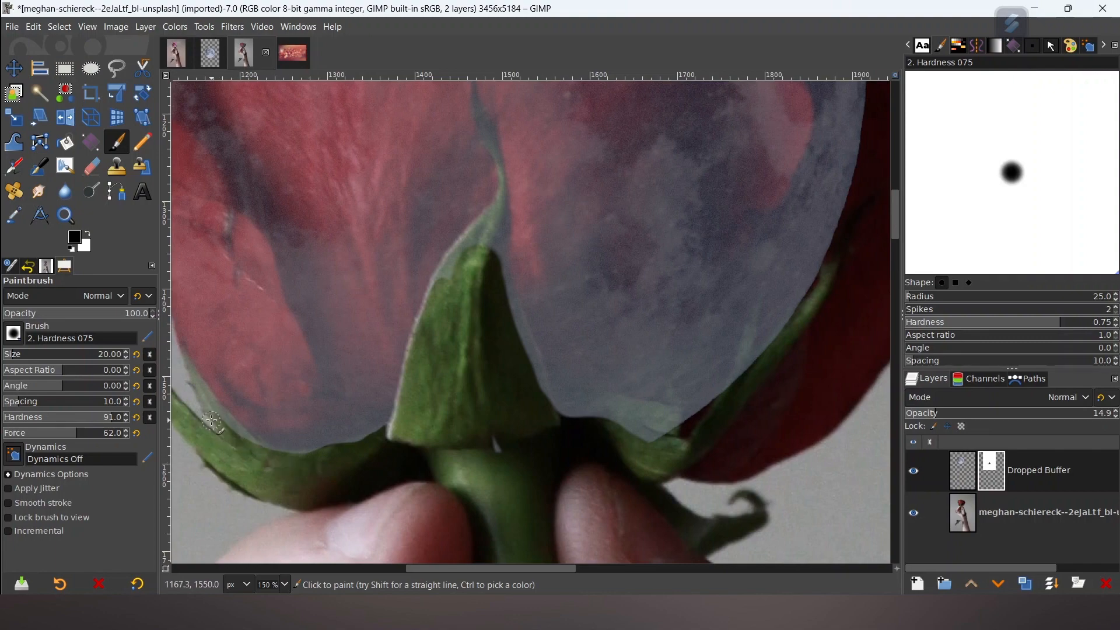
drag(443, 570, 410, 569)
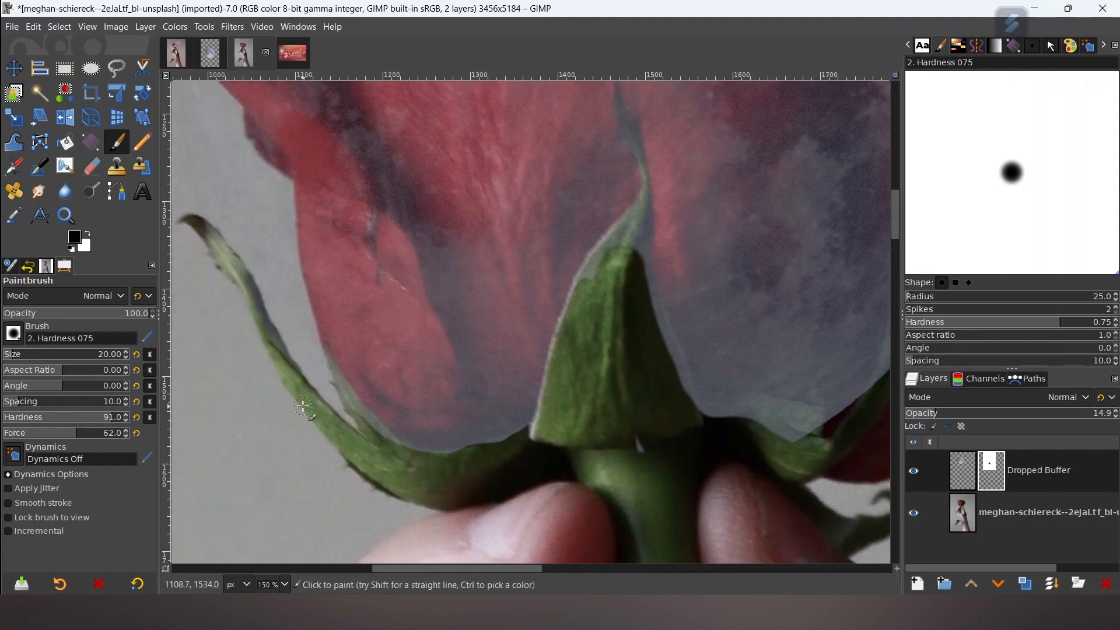
ctrl+scroll(335, 426, up, 2)
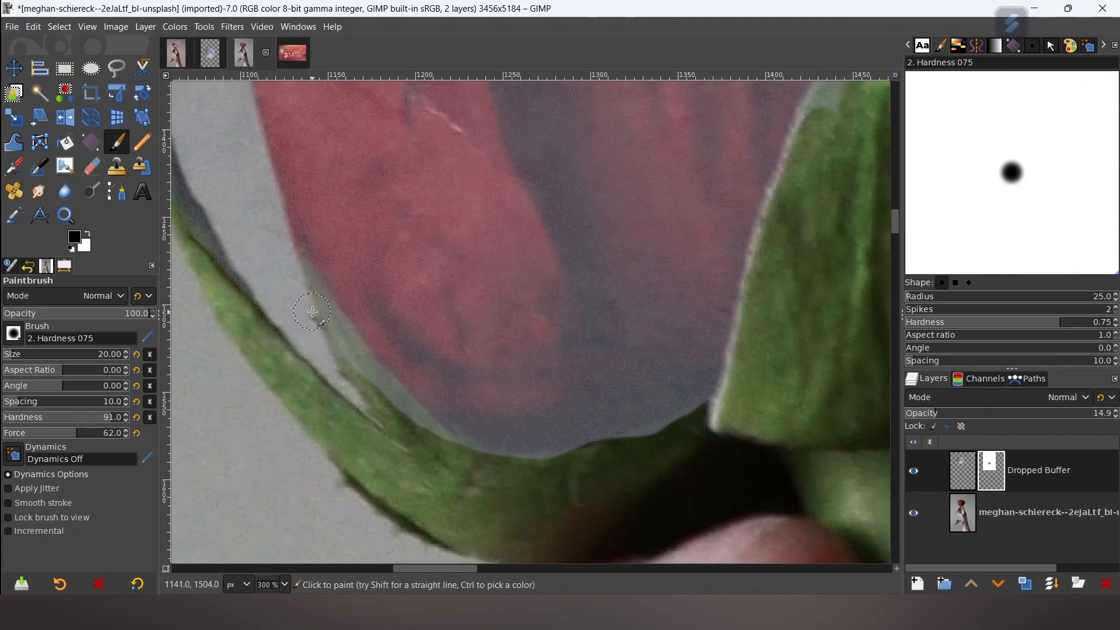
mouse_move(323, 322)
mouse_down()
mouse_move(373, 384)
mouse_move(471, 459)
mouse_up()
Step: Set the moon layer's opacity to 19.1 and paint the mask black along the left sepal from its curled tip down
drag(460, 569, 416, 569)
scroll(469, 350, up, 2)
scroll(464, 248, up, 2)
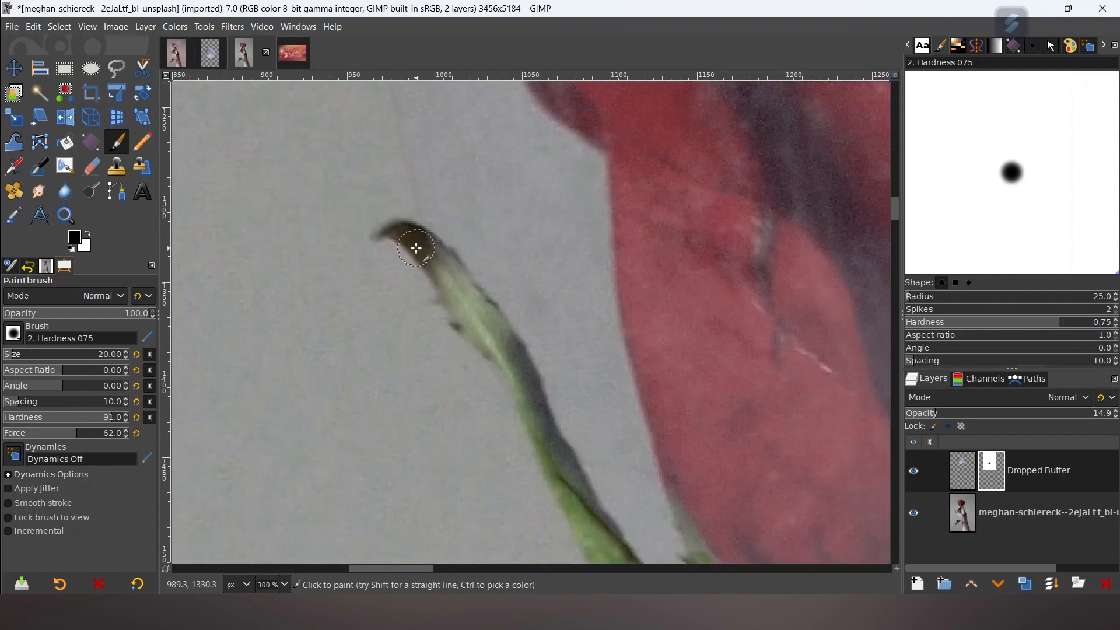
click(943, 414)
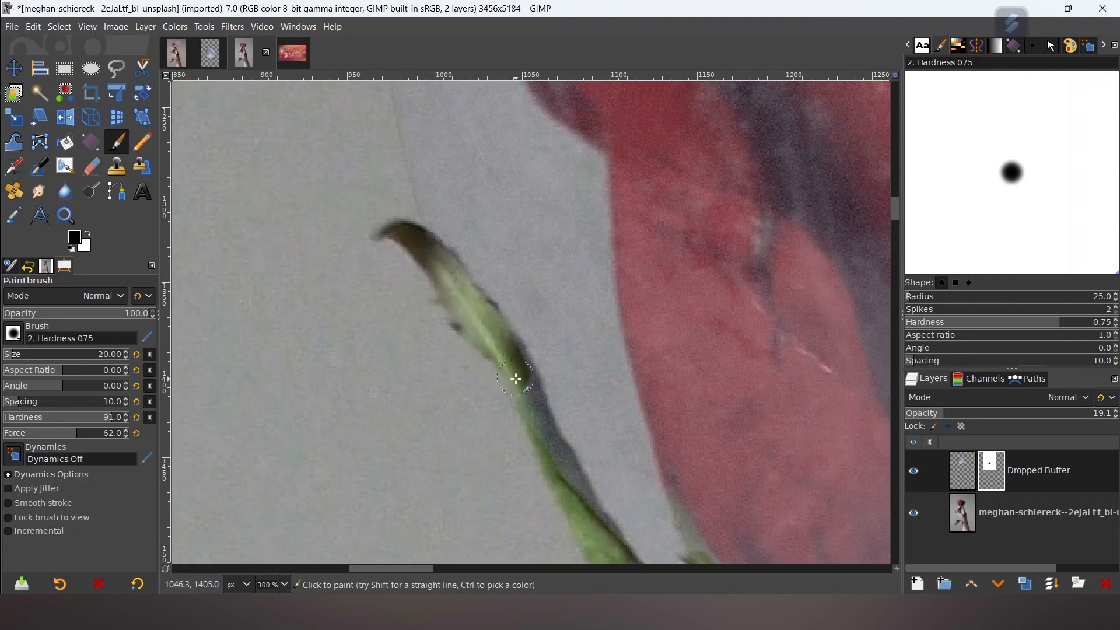
mouse_move(516, 379)
mouse_down()
mouse_move(597, 546)
mouse_move(514, 350)
mouse_move(435, 255)
mouse_up()
scroll(543, 415, down, 2)
drag(610, 448, 570, 362)
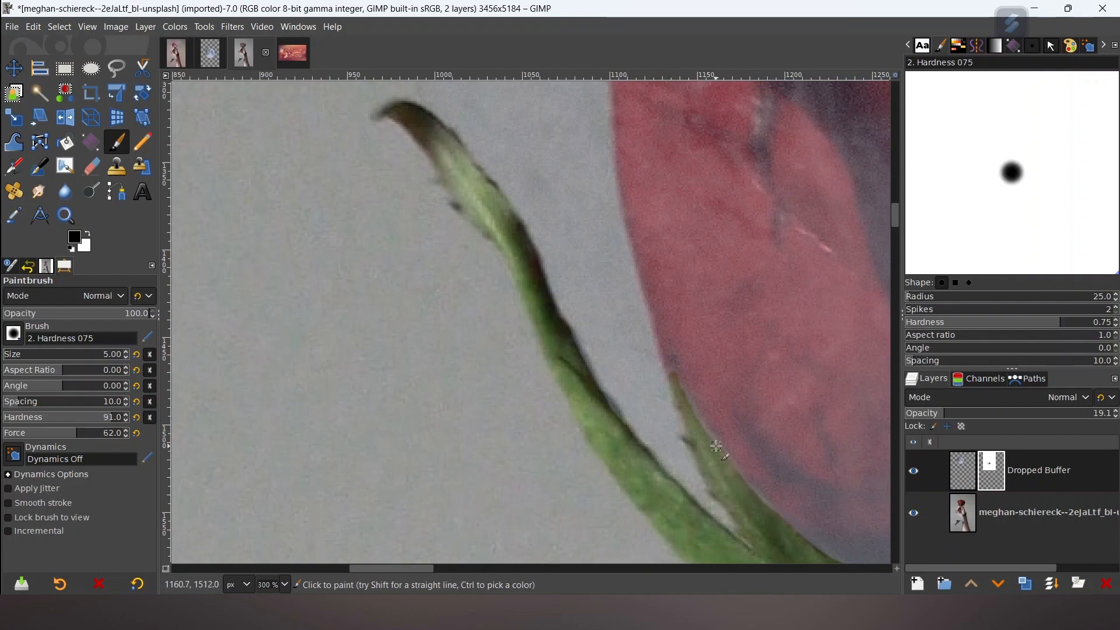
Step: Set the moon layer's opacity to 9.0 and paint the mask black over the right sepal's base, stalk and thin side spike
scroll(679, 389, down, 6)
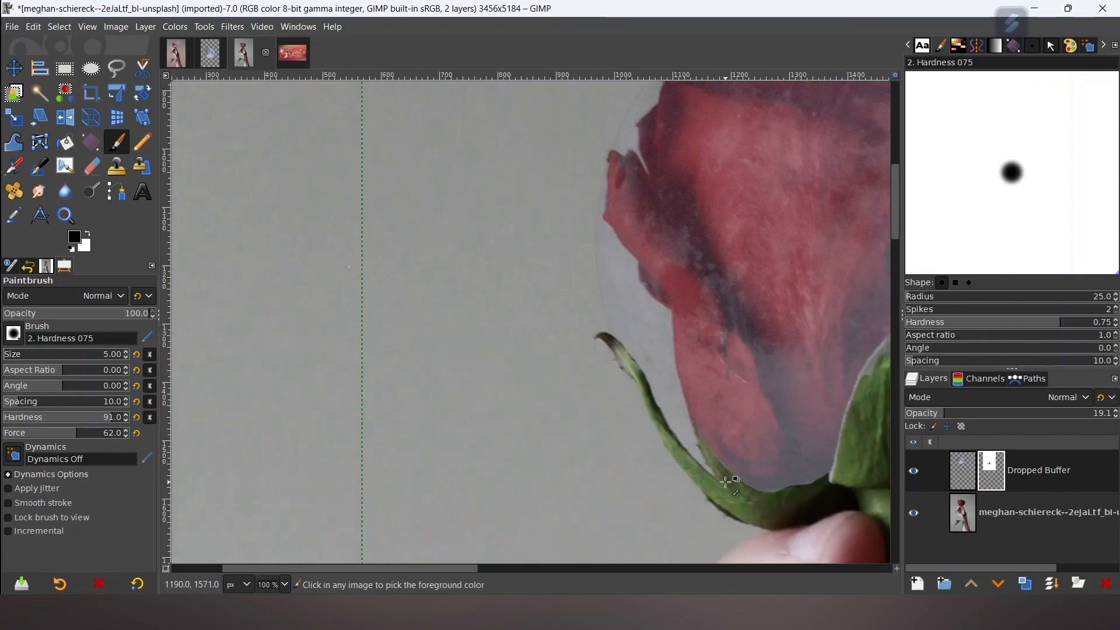
drag(547, 570, 627, 568)
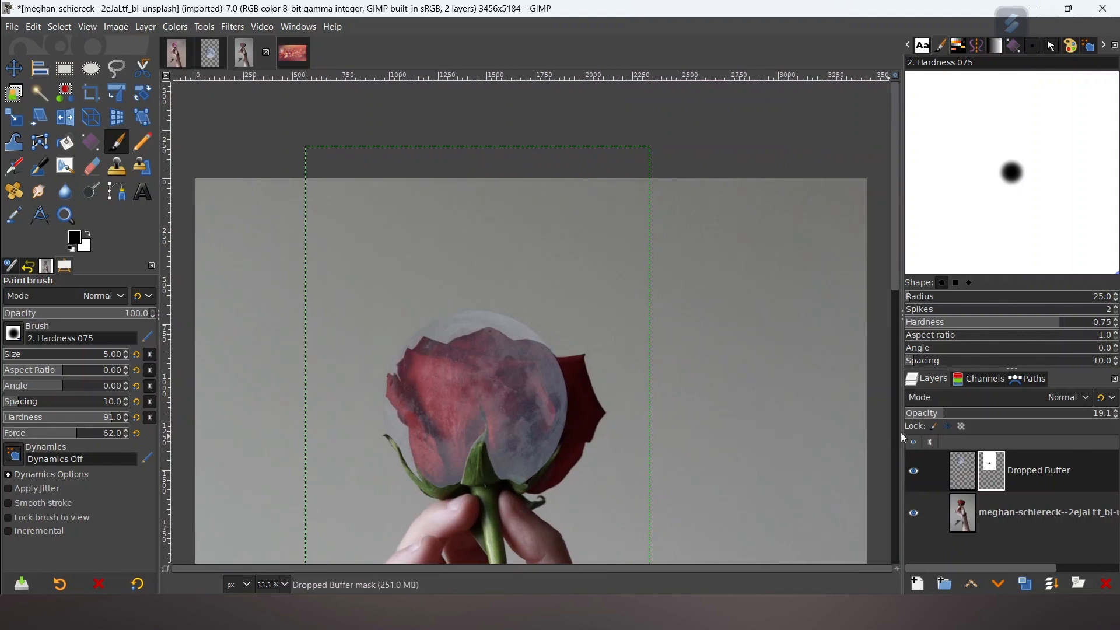
click(955, 415)
scroll(451, 454, up, 5)
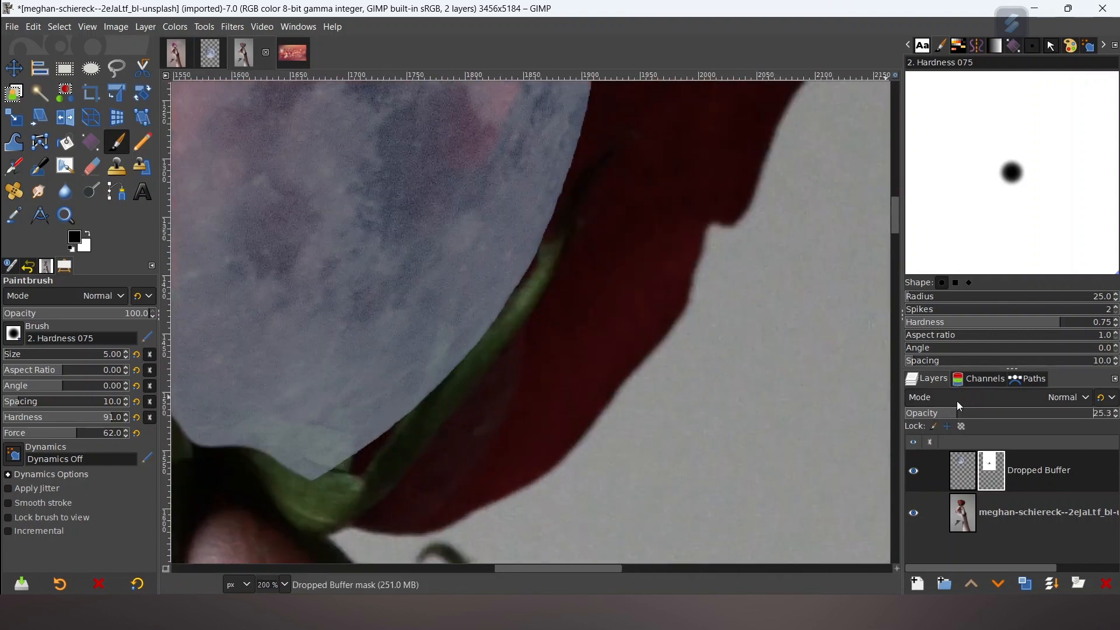
click(924, 413)
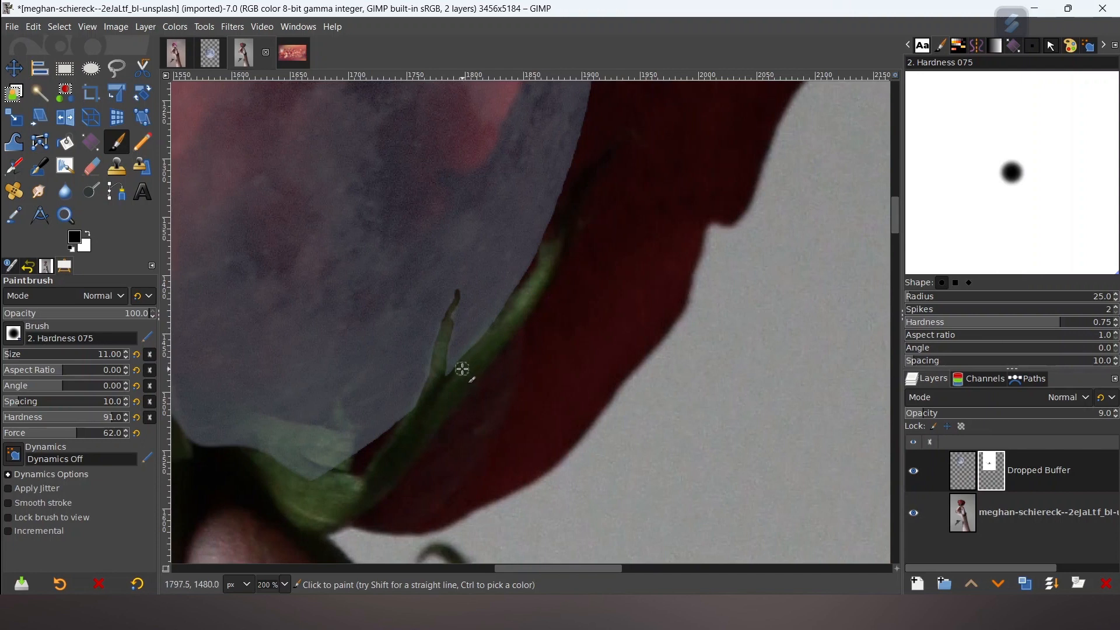
mouse_move(347, 458)
mouse_down()
mouse_move(276, 452)
mouse_move(299, 448)
mouse_move(280, 436)
mouse_move(190, 442)
mouse_move(314, 478)
mouse_move(333, 458)
mouse_move(307, 448)
mouse_move(252, 435)
mouse_move(198, 448)
mouse_move(246, 436)
mouse_move(341, 464)
mouse_up()
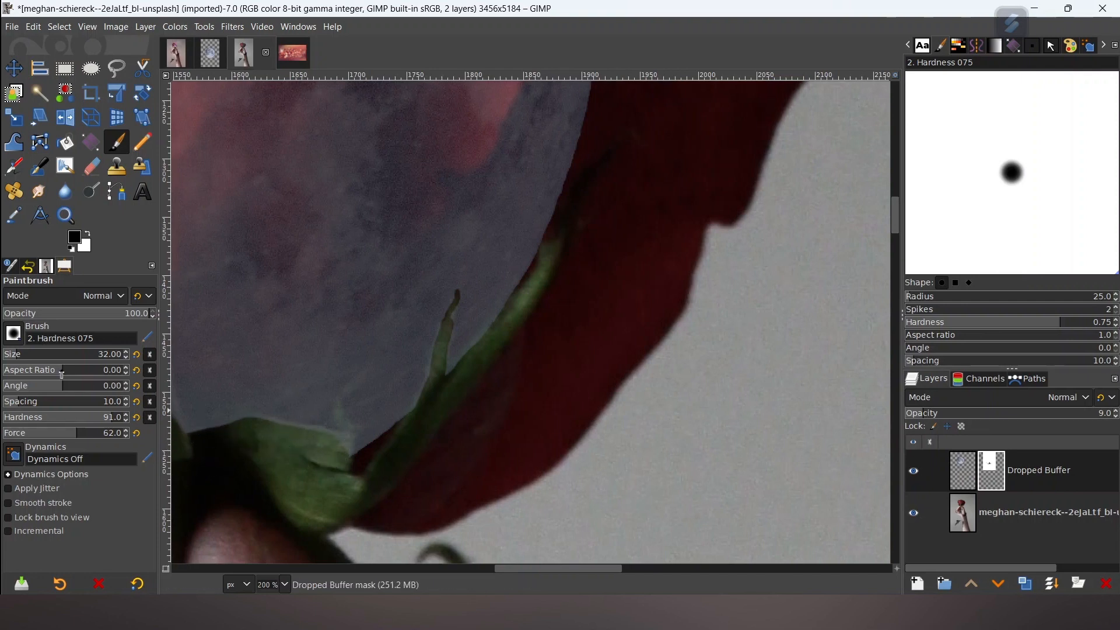
Step: Mask the small hooked tendril beside the right sepal with a size 6 brush, lowering the moon layer's opacity to 5.3
click(8, 356)
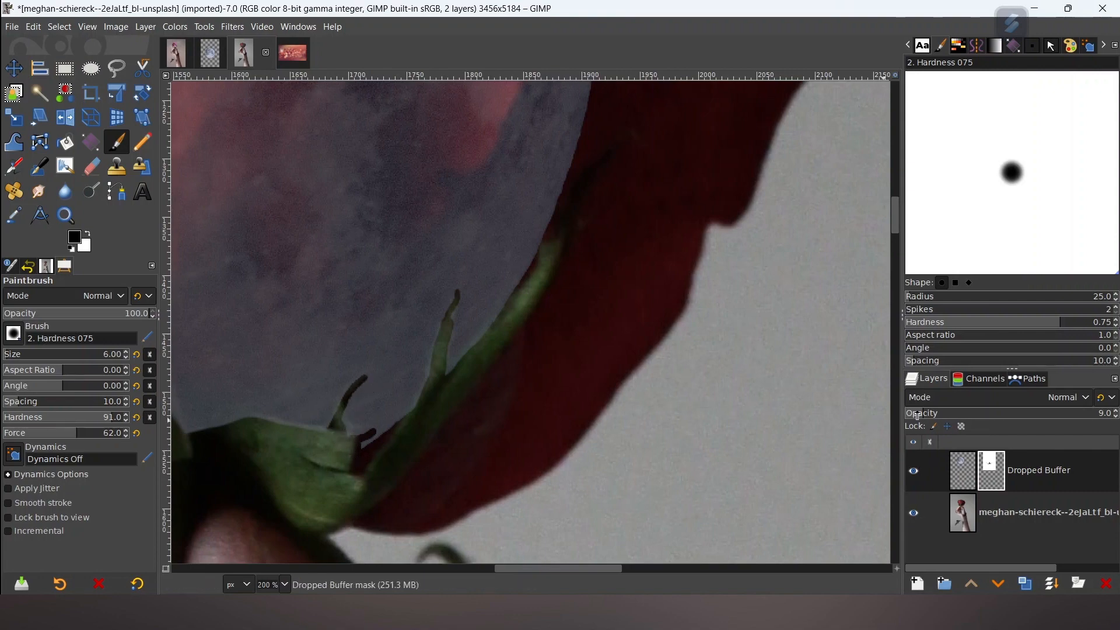
drag(923, 412, 916, 413)
scroll(385, 406, up, 1)
scroll(385, 406, up, 3)
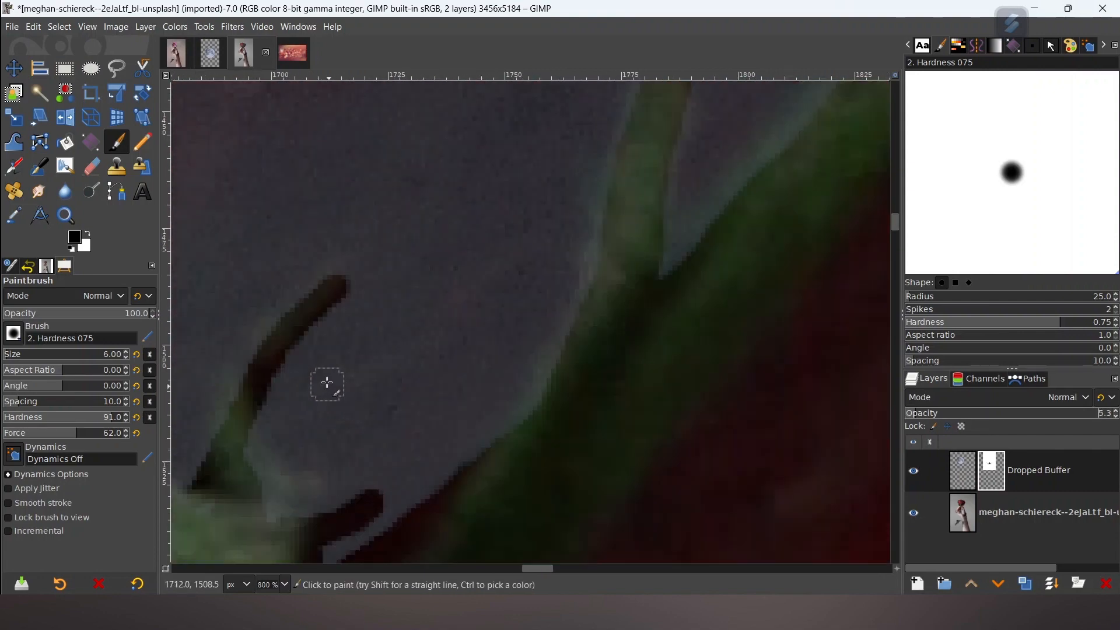
mouse_move(249, 355)
mouse_down()
mouse_move(329, 291)
mouse_move(236, 340)
mouse_move(217, 367)
mouse_move(228, 432)
mouse_move(211, 440)
mouse_move(173, 414)
mouse_move(279, 404)
mouse_move(292, 373)
mouse_up()
click(88, 234)
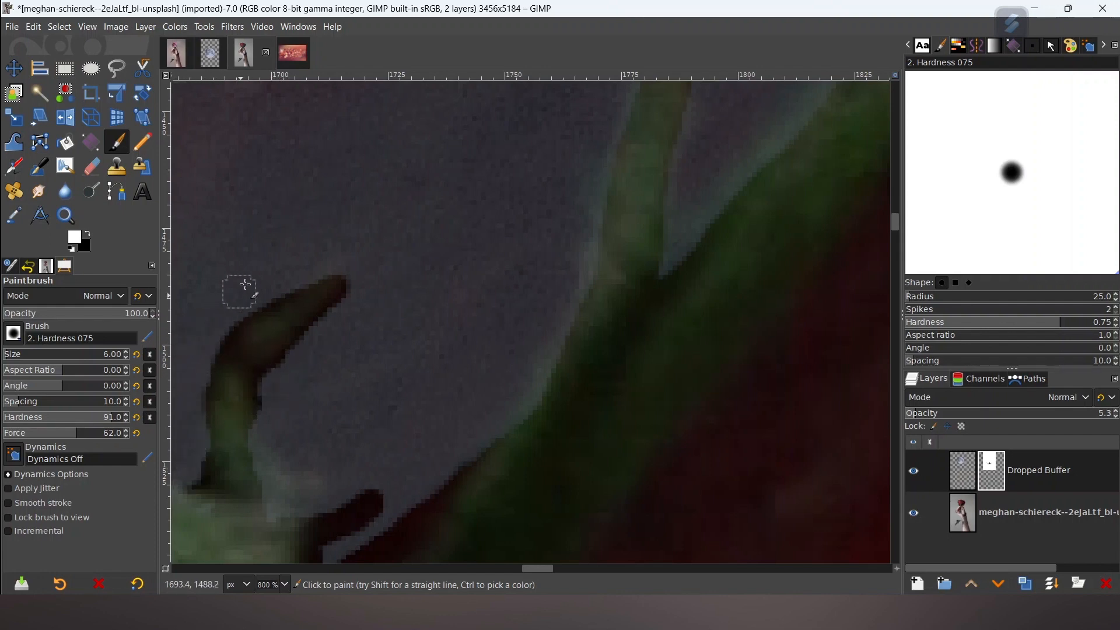
click(88, 234)
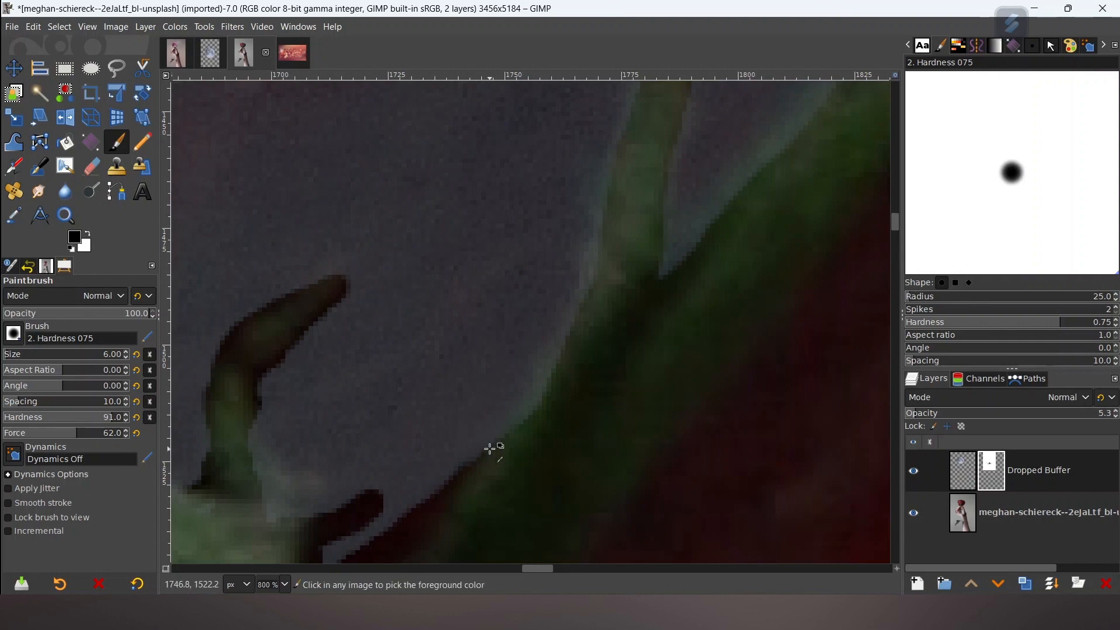
Step: Refine the mask along the right sepal's upper edge and both sides of its thin spike with the size 6 brush
scroll(518, 433, down, 2)
scroll(607, 386, up, 2)
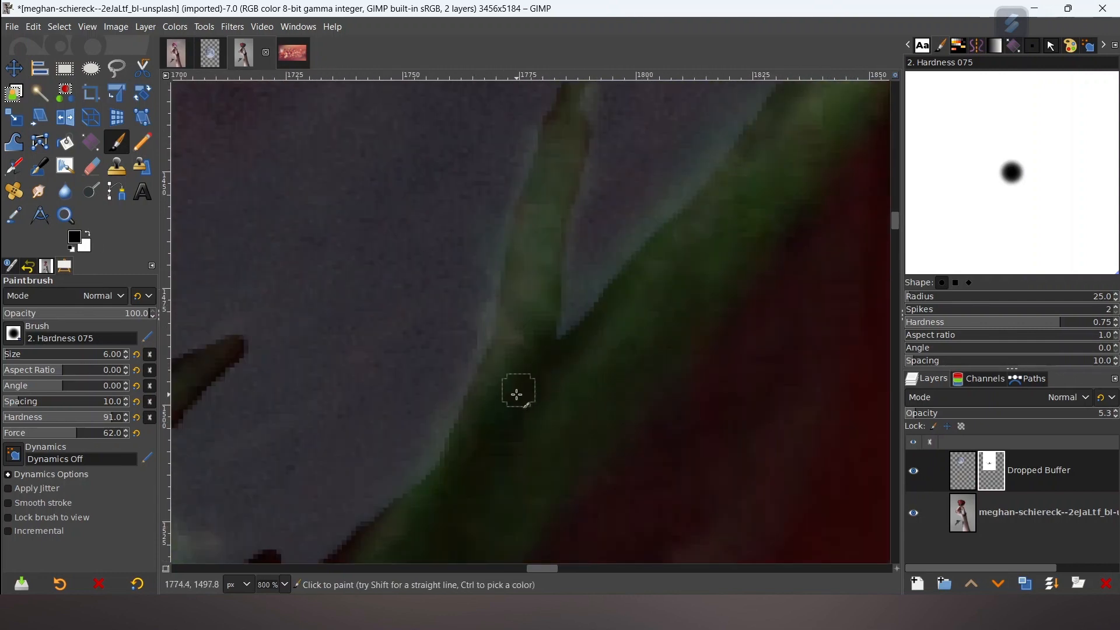
mouse_move(434, 485)
mouse_down()
mouse_move(515, 298)
mouse_move(505, 345)
mouse_up()
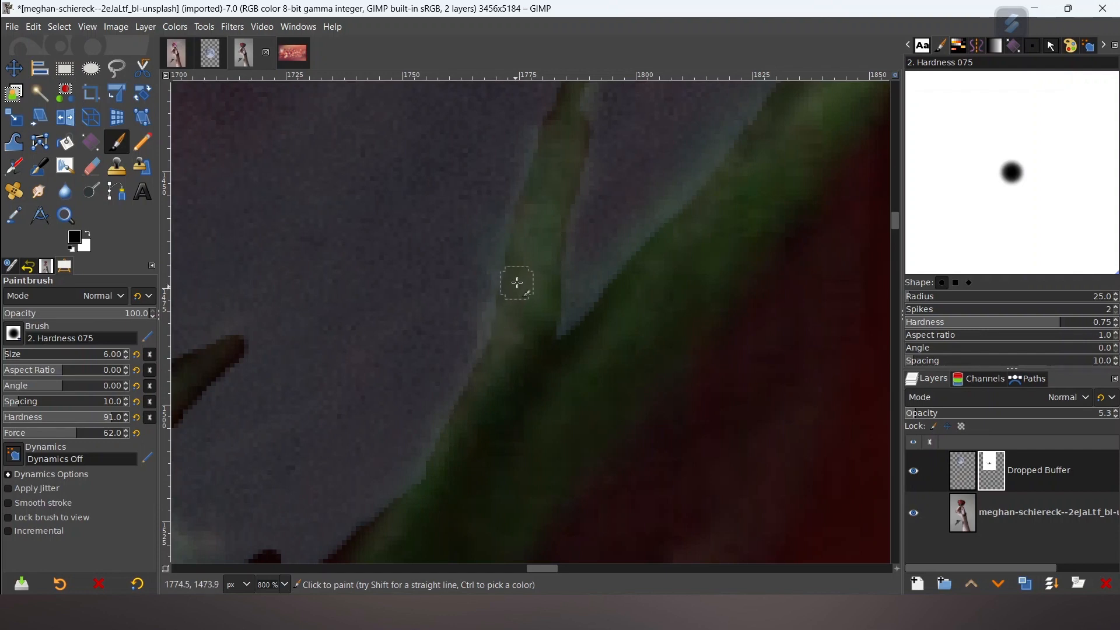
scroll(724, 298, down, 2)
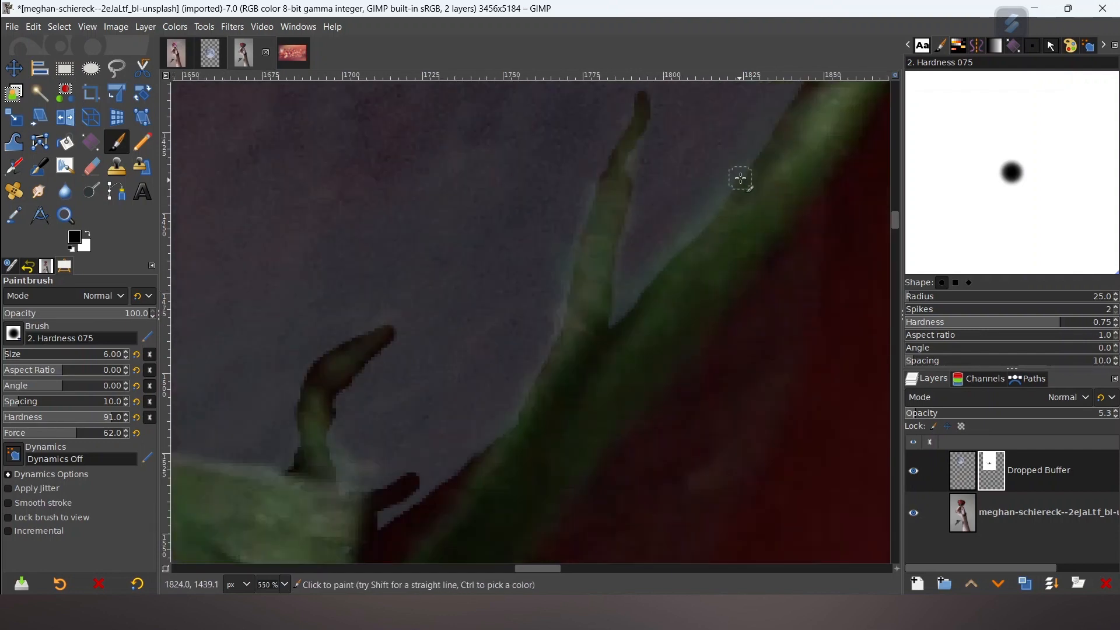
mouse_move(737, 175)
mouse_down()
mouse_move(744, 170)
mouse_move(688, 247)
mouse_move(606, 325)
mouse_up()
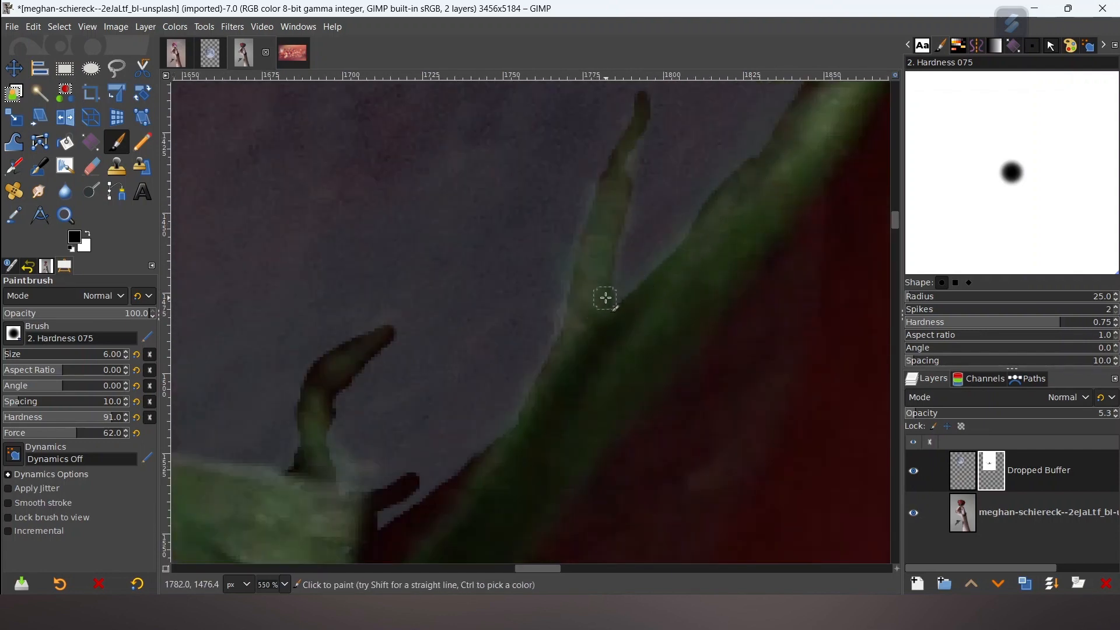
scroll(606, 262, up, 3)
drag(630, 278, 616, 337)
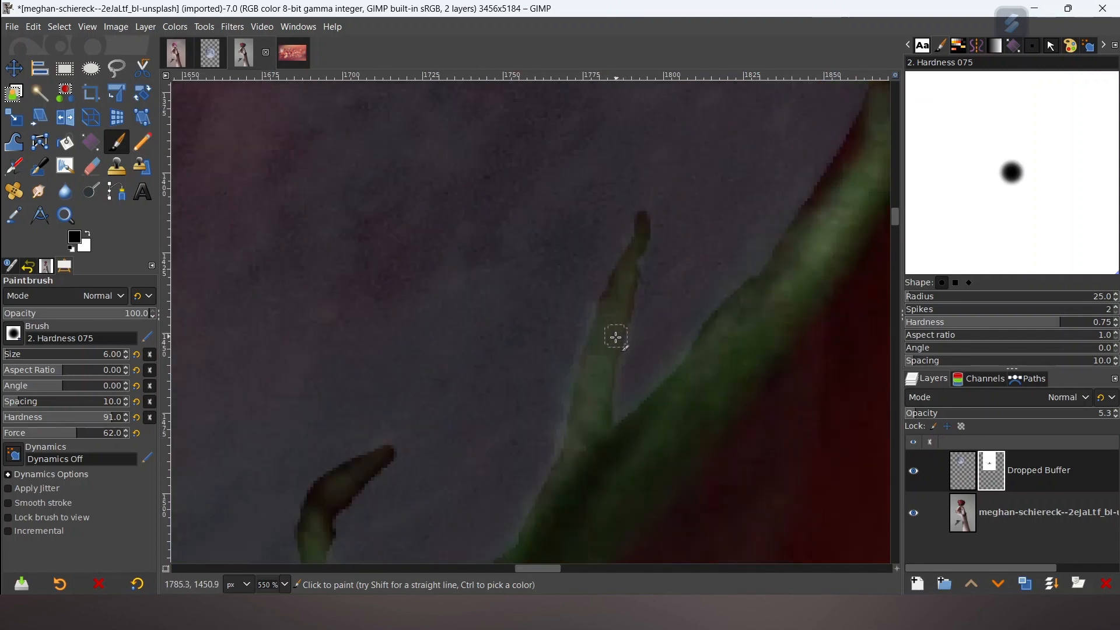
drag(608, 391, 607, 452)
mouse_move(624, 268)
mouse_down()
mouse_move(632, 260)
mouse_move(629, 274)
mouse_up()
Step: Paint the mask black along the central sepal's right edge up to its narrow neck with a size 25 brush
scroll(615, 420, down, 4)
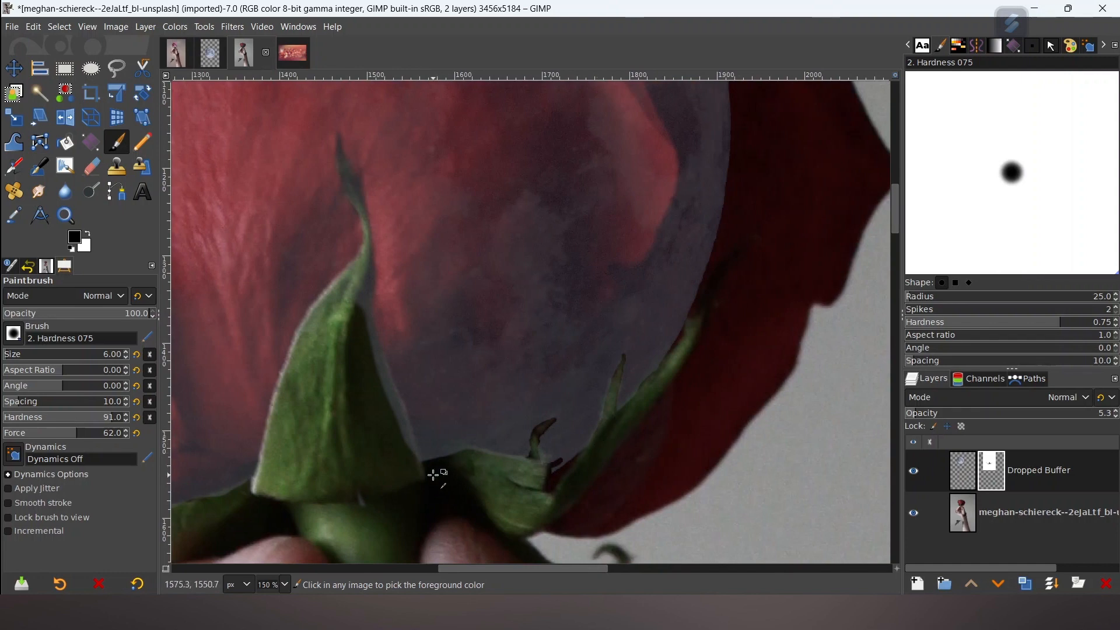
scroll(433, 474, up, 3)
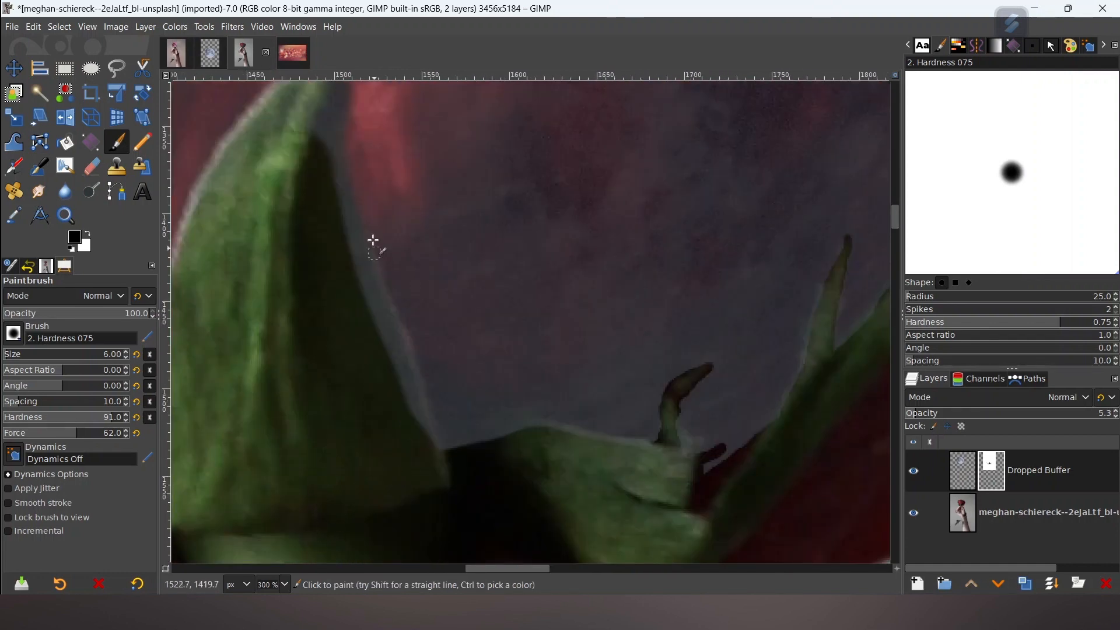
drag(15, 357, 15, 357)
mouse_move(316, 148)
mouse_down()
mouse_move(373, 340)
mouse_move(417, 439)
mouse_move(331, 193)
mouse_move(323, 137)
mouse_up()
scroll(315, 300, up, 5)
mouse_move(314, 300)
mouse_down()
mouse_move(300, 341)
mouse_move(251, 386)
mouse_move(219, 451)
mouse_up()
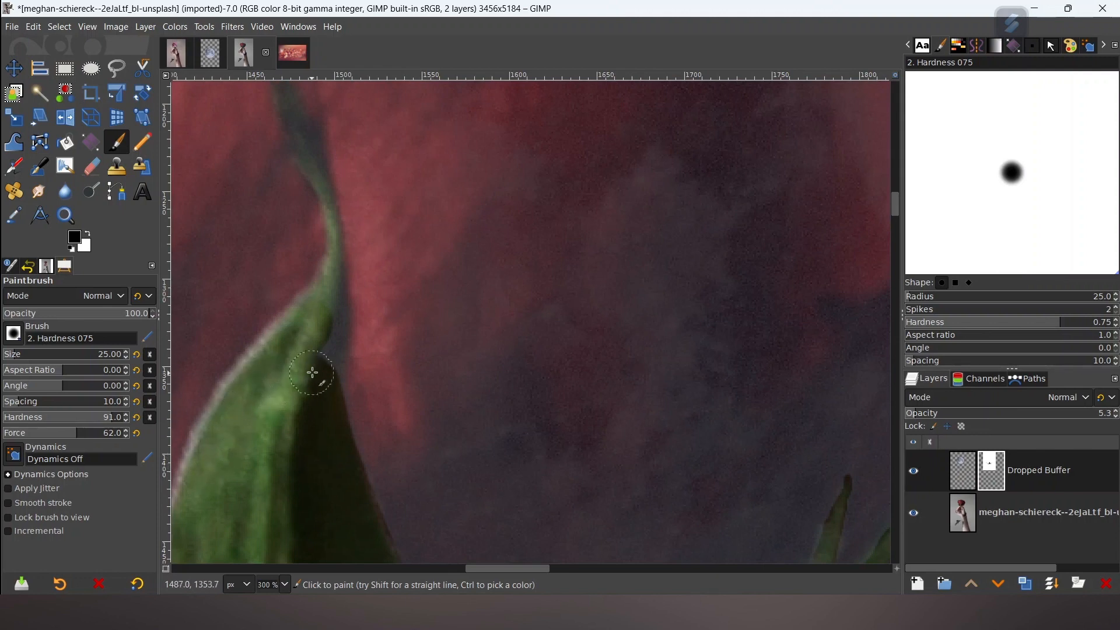
mouse_move(313, 372)
mouse_down()
mouse_move(322, 370)
mouse_move(330, 291)
mouse_up()
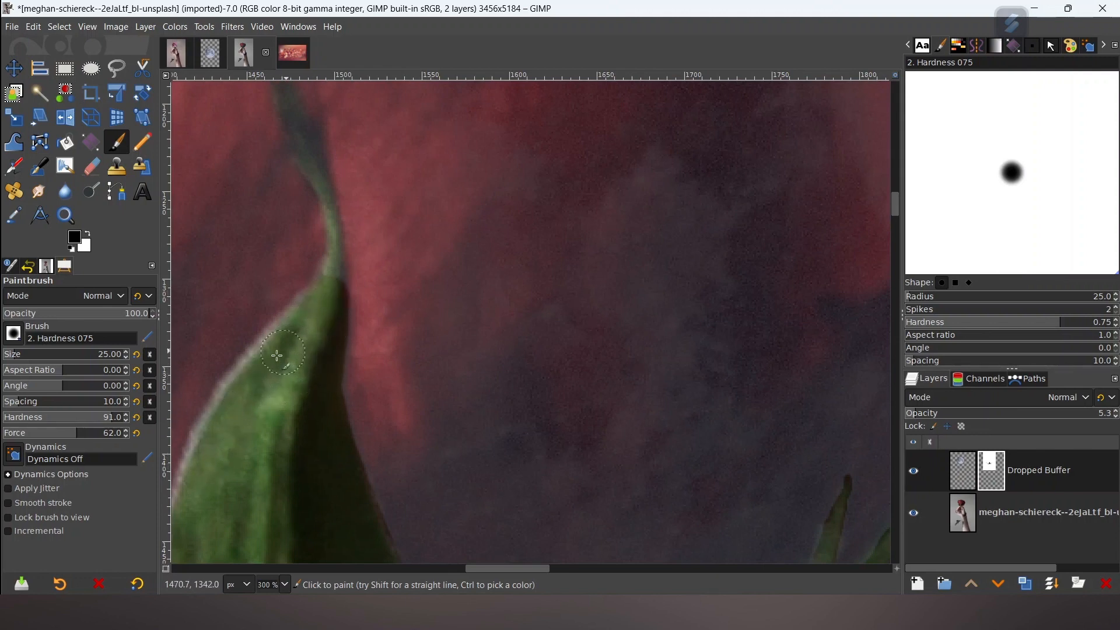
Step: Reveal the central sepal's narrow twisted tip by painting the mask black, finishing with a size 4 brush
click(12, 357)
scroll(315, 233, up, 3)
drag(295, 252, 309, 271)
click(7, 353)
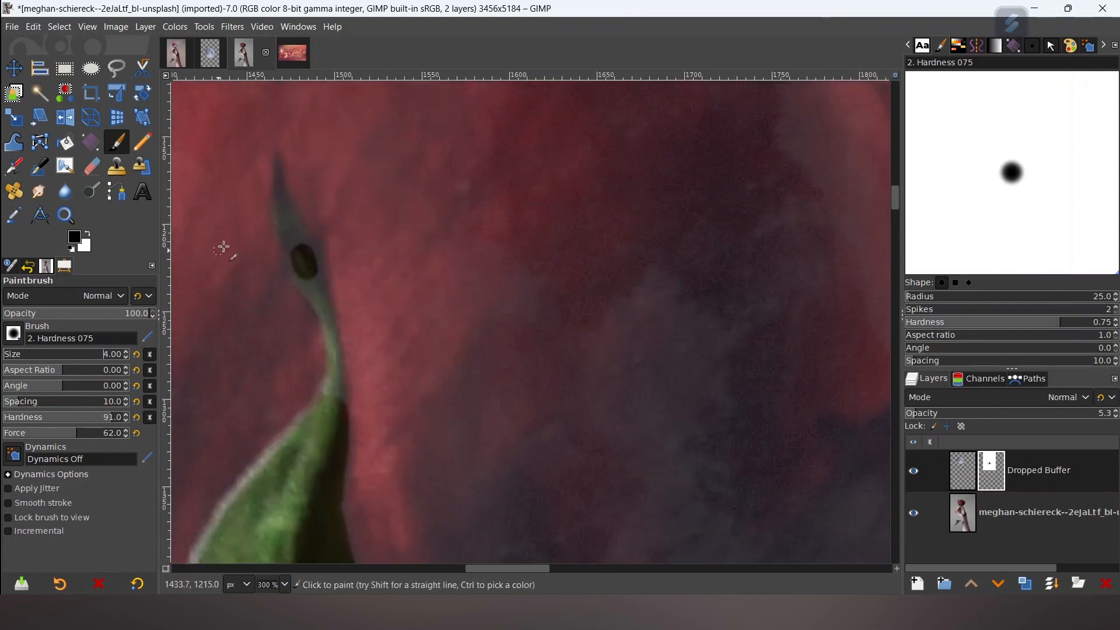
drag(278, 180, 284, 235)
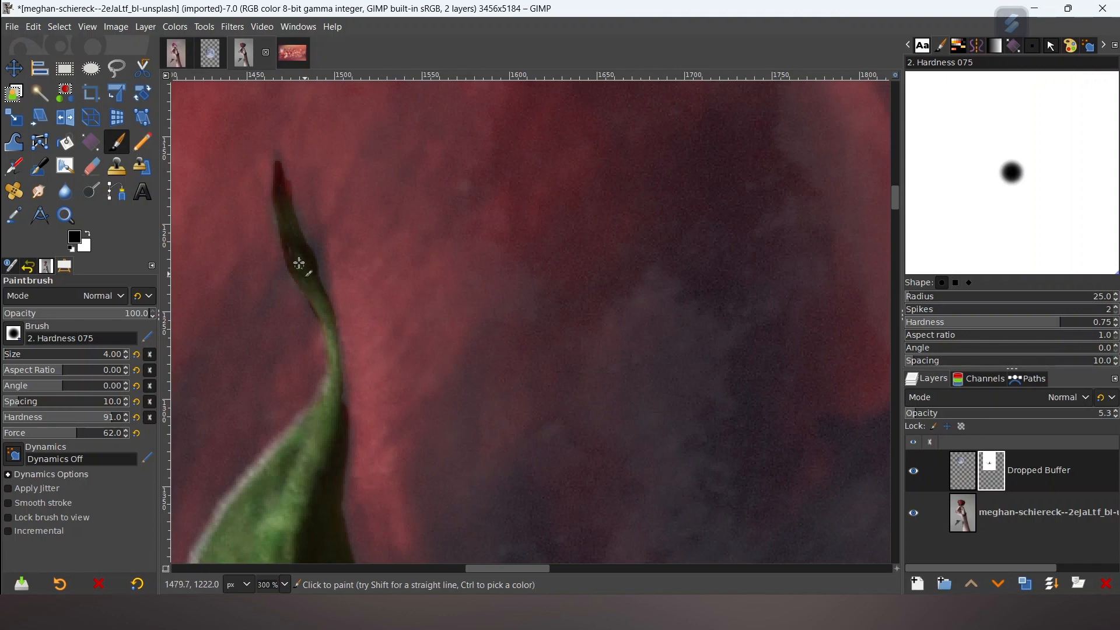
click(88, 232)
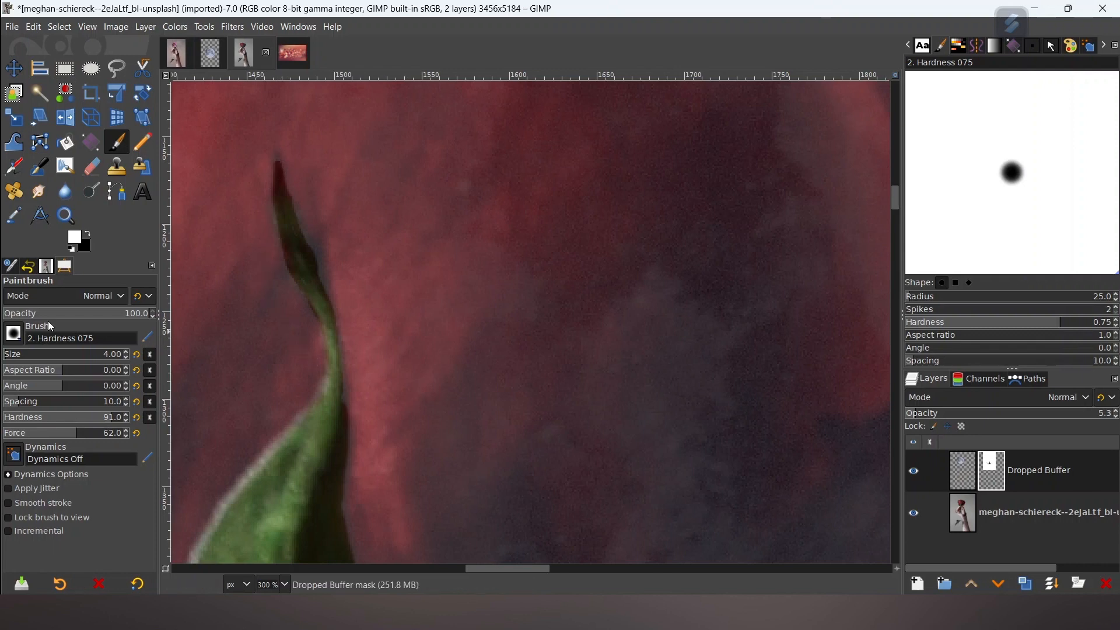
click(91, 236)
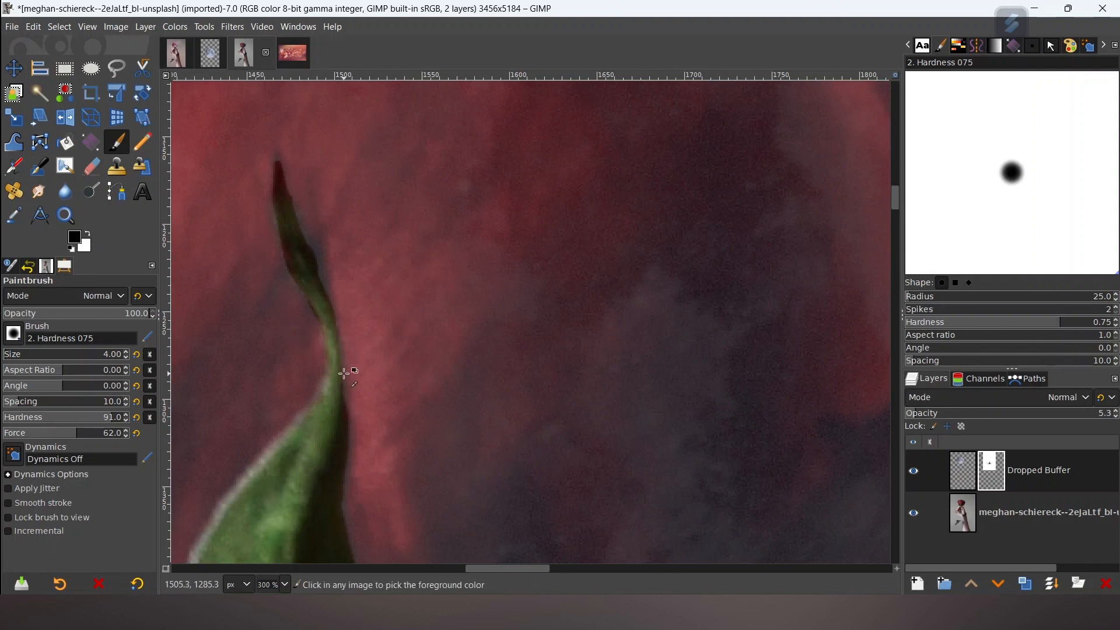
scroll(345, 370, down, 3)
scroll(283, 475, up, 3)
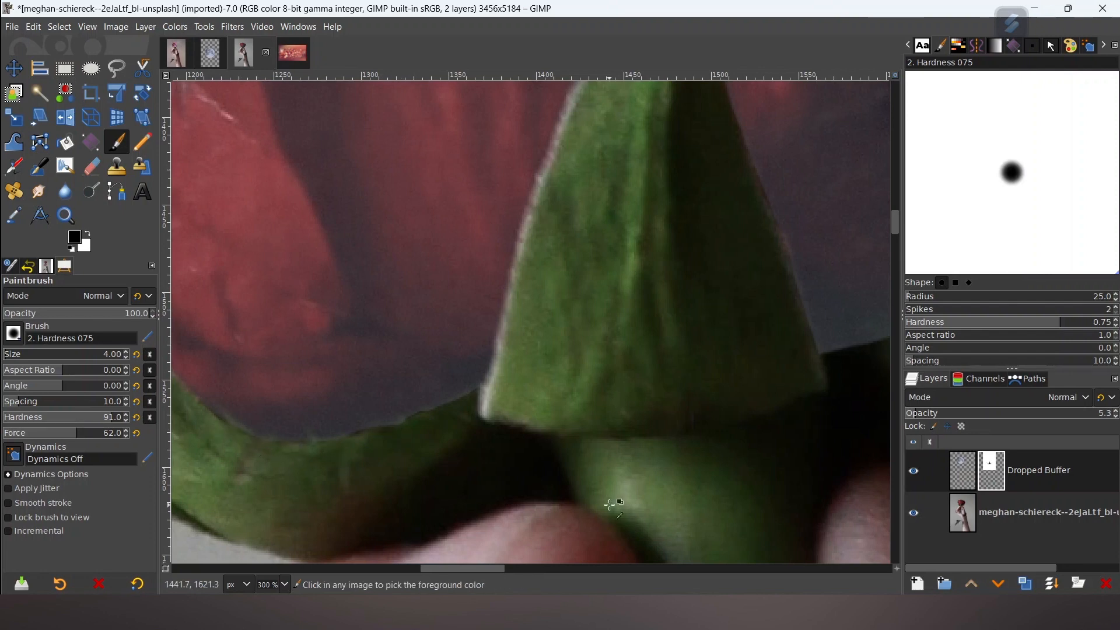
Step: Restore the moon layer's opacity to 100 and check the masked sepal edges against the moon
scroll(740, 443, down, 4)
click(963, 474)
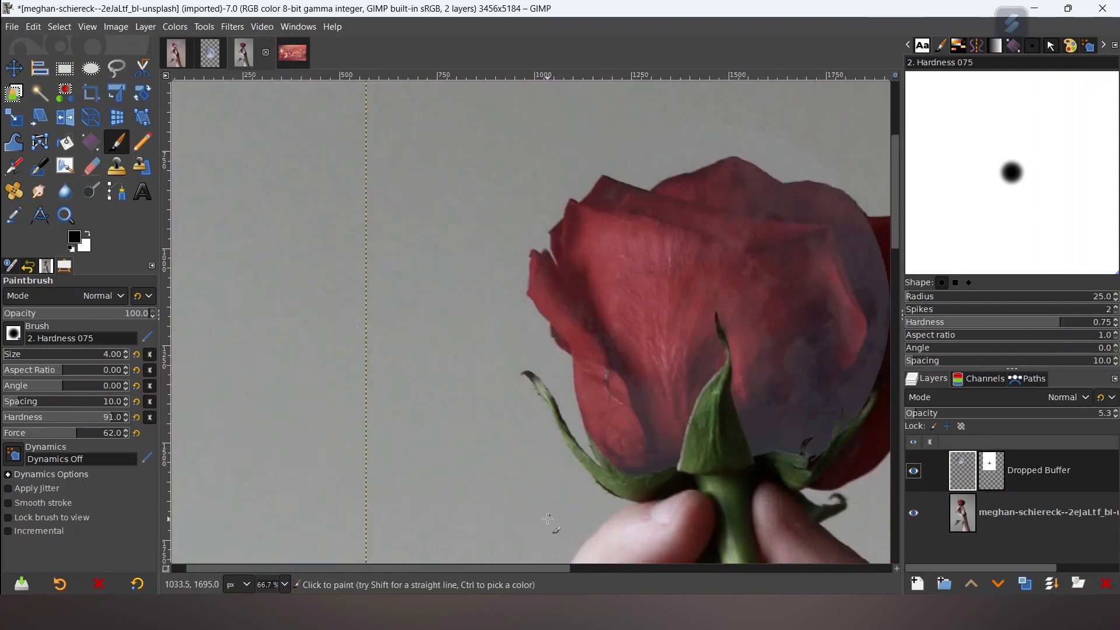
scroll(502, 571, right, 1)
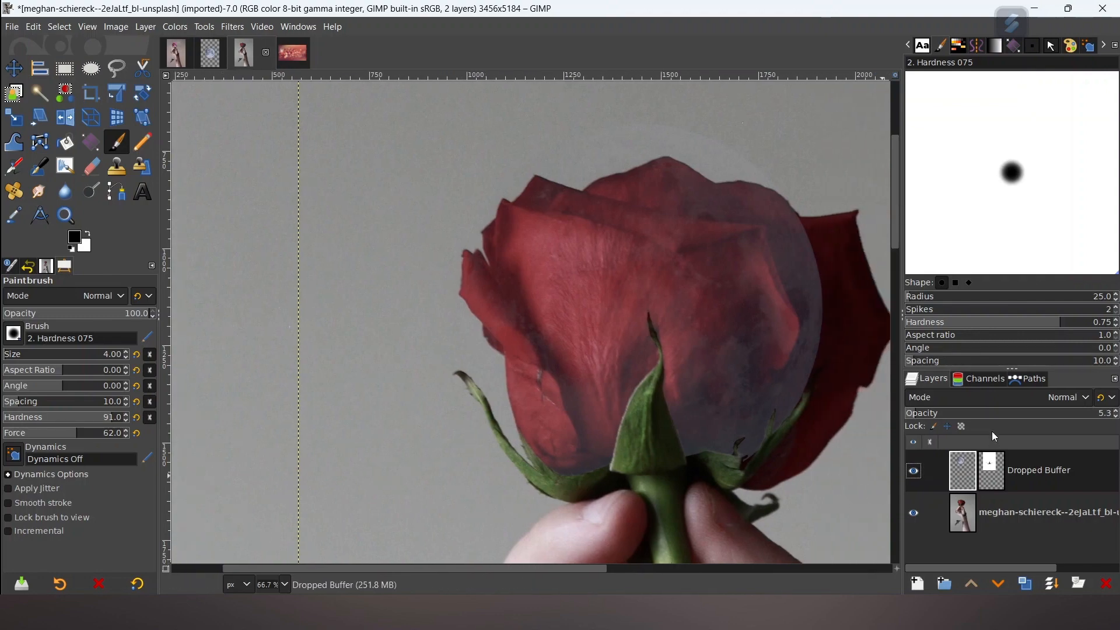
drag(1028, 415, 1088, 413)
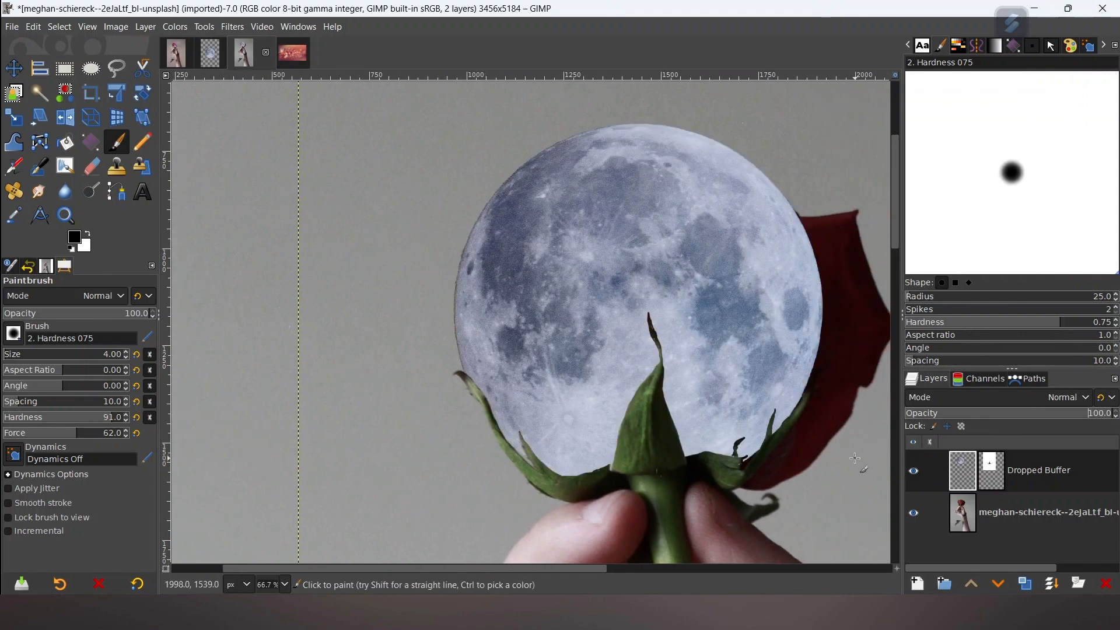
scroll(677, 367, up, 6)
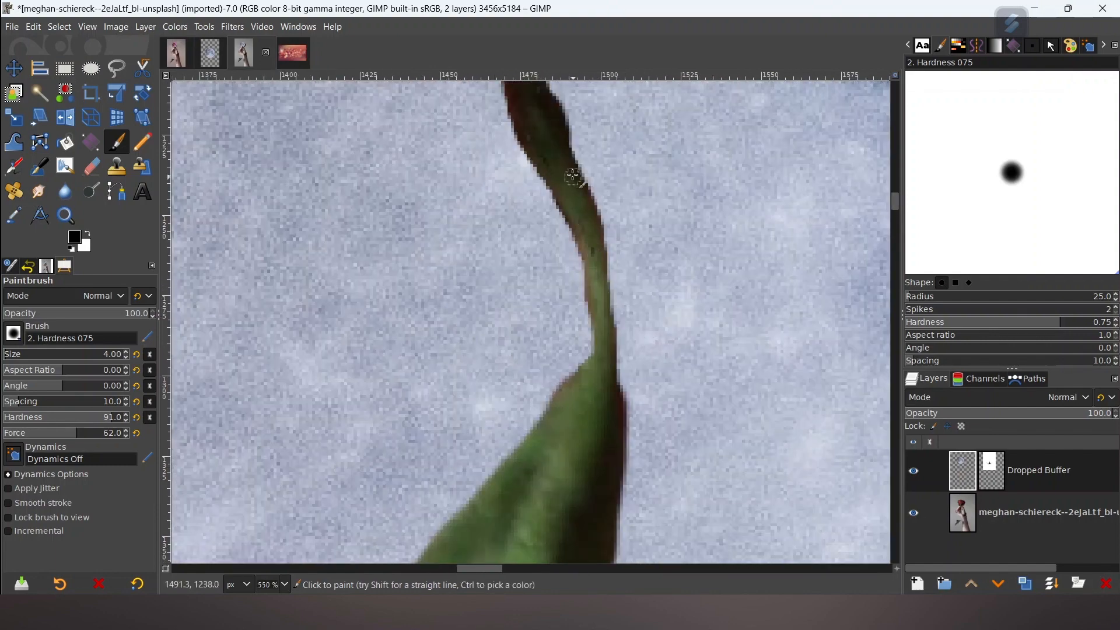
ctrl+scroll(607, 333, down, 7)
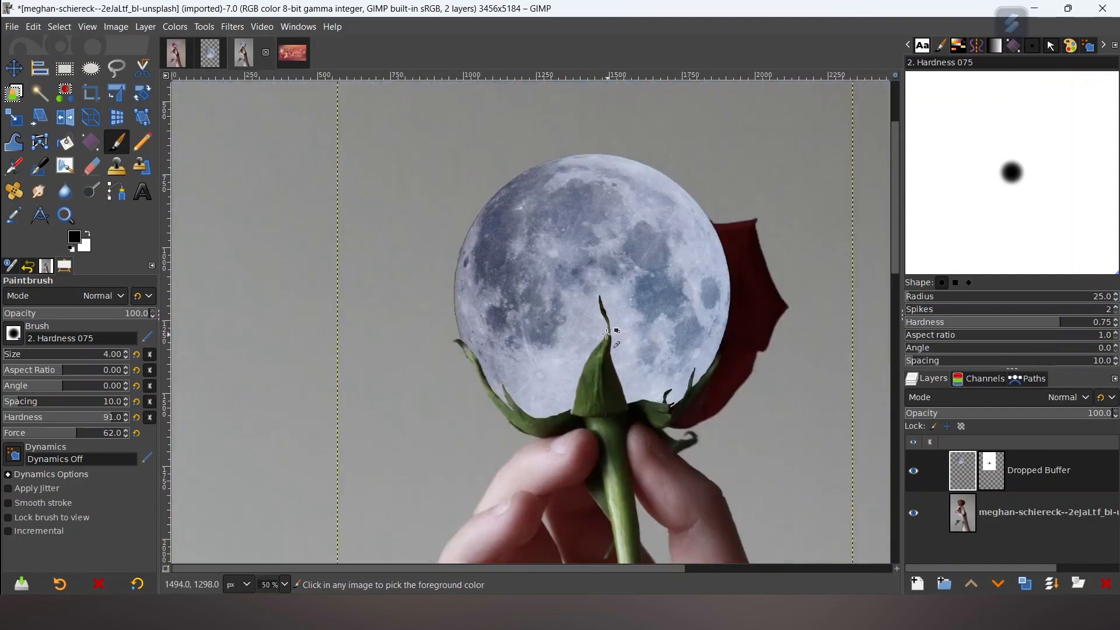
scroll(606, 333, down, 1)
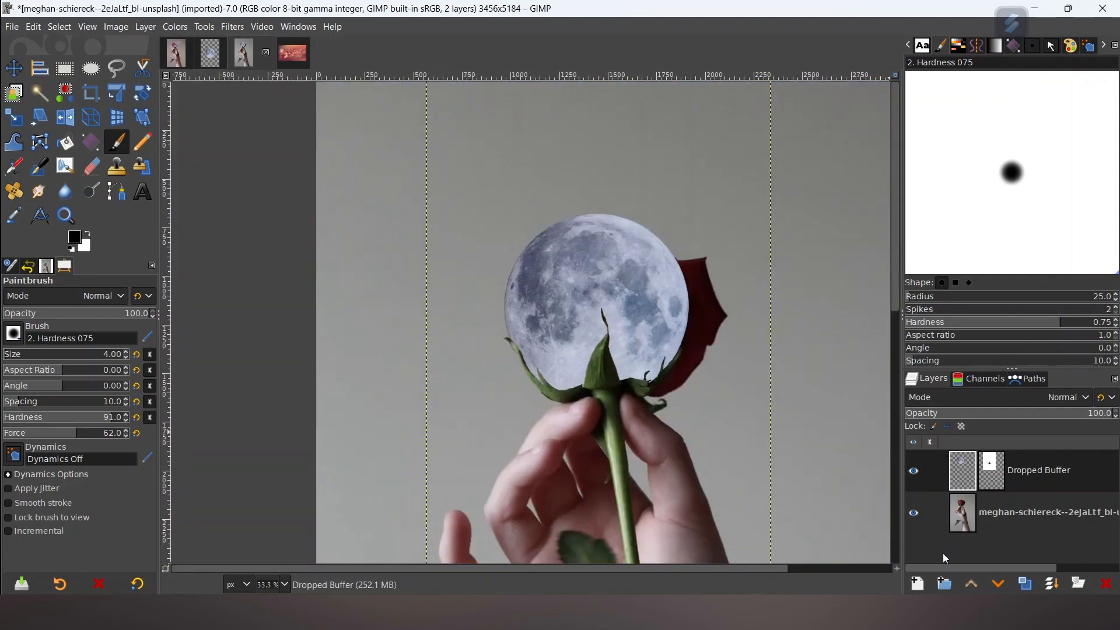
Step: Sample dark red 7b2828 from the rose petals as the foreground colour with the moon layer temporarily hidden
click(913, 471)
click(74, 236)
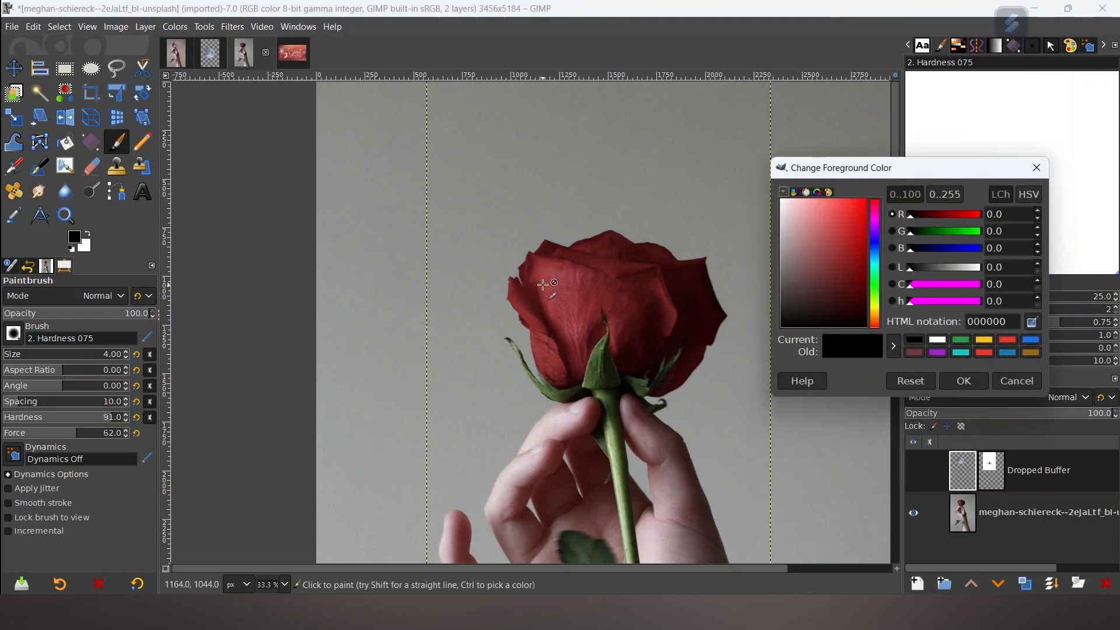
ctrl+click(574, 293)
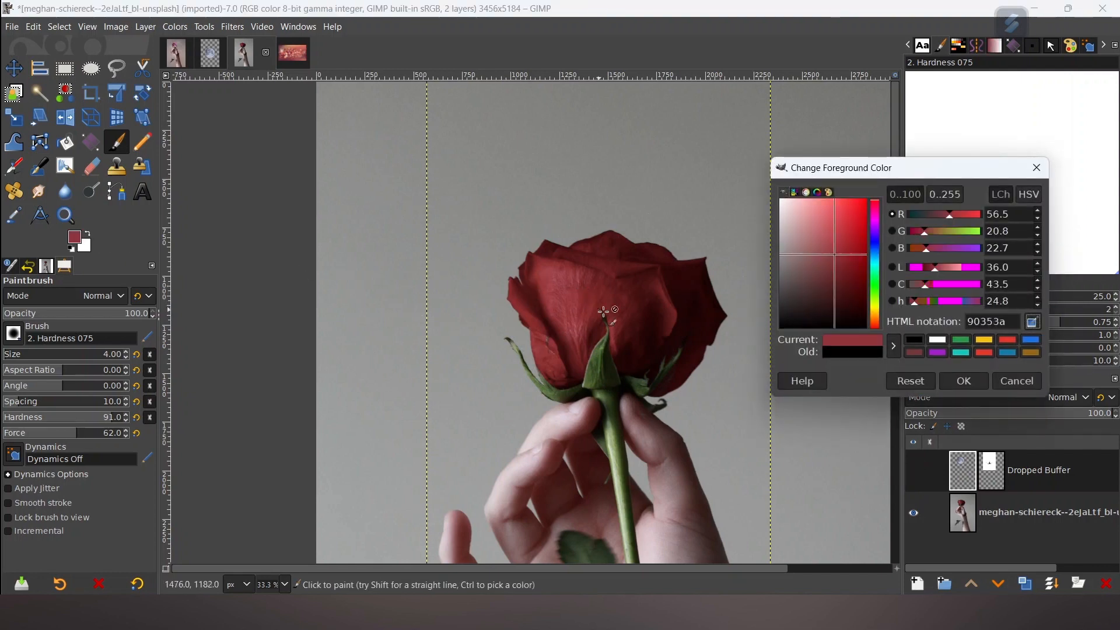
click(895, 381)
click(1032, 322)
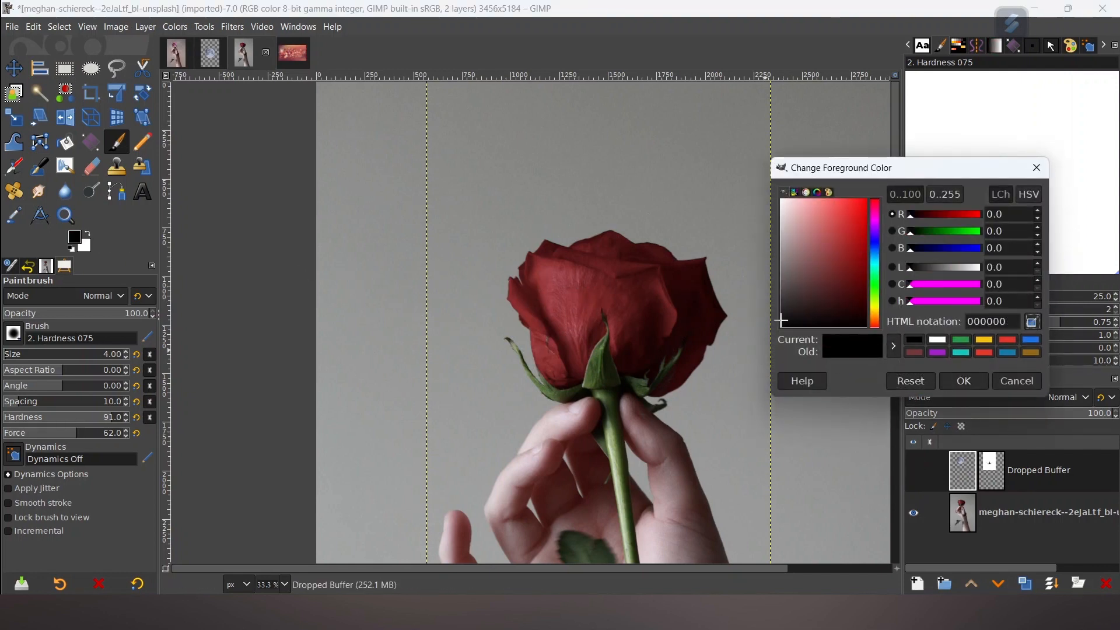
click(590, 295)
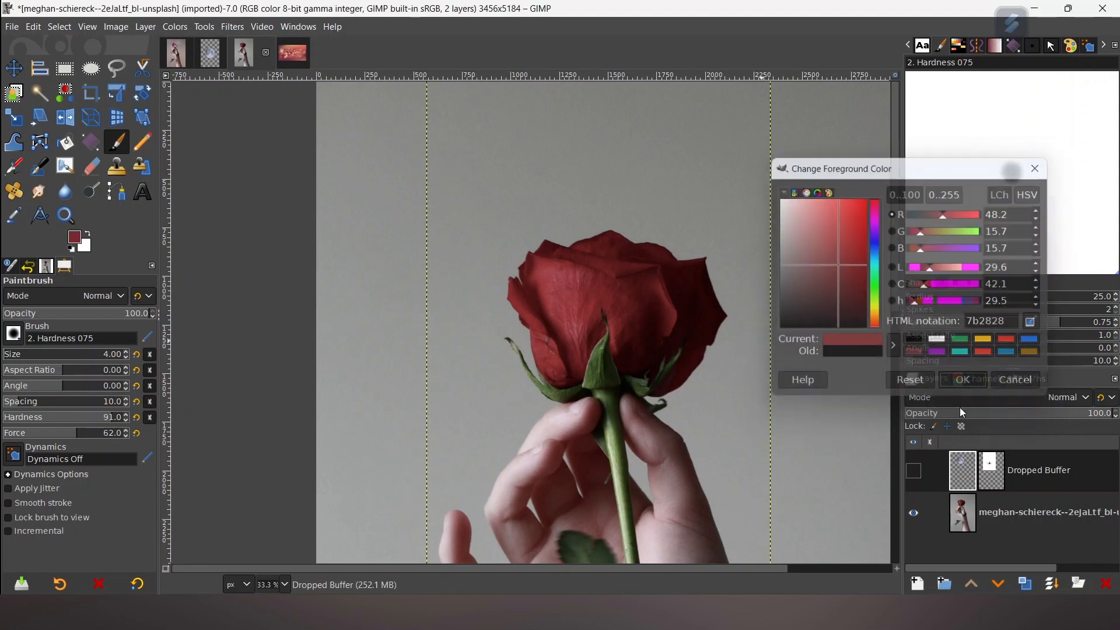
click(964, 381)
click(914, 471)
Step: Place the moon layer in a new layer group and add a transparent layer named "red tint" above it
click(919, 585)
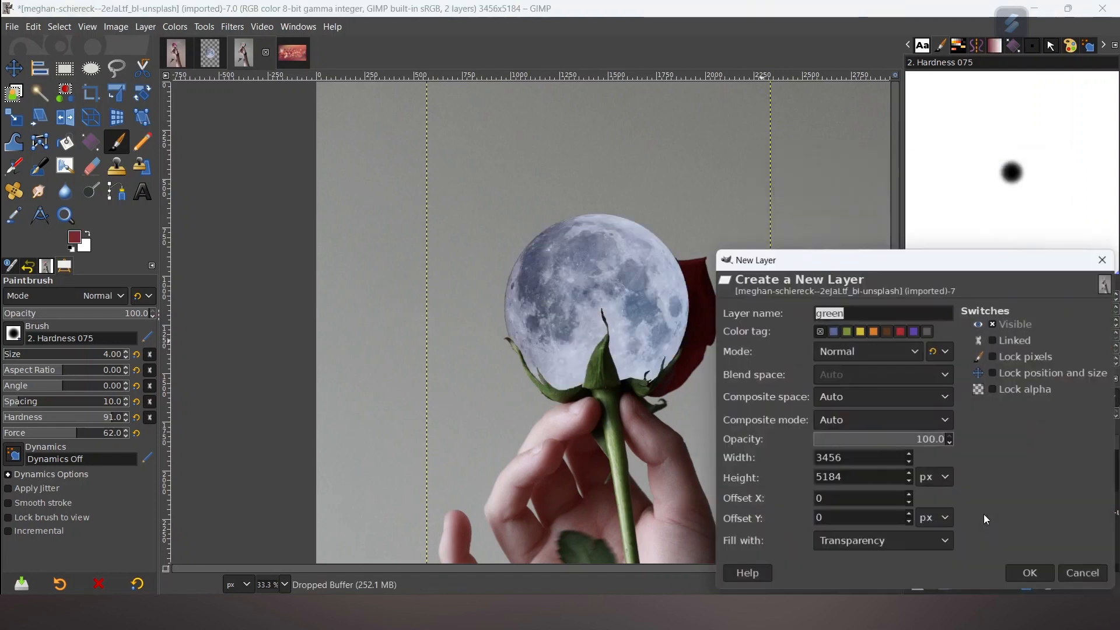
click(1084, 574)
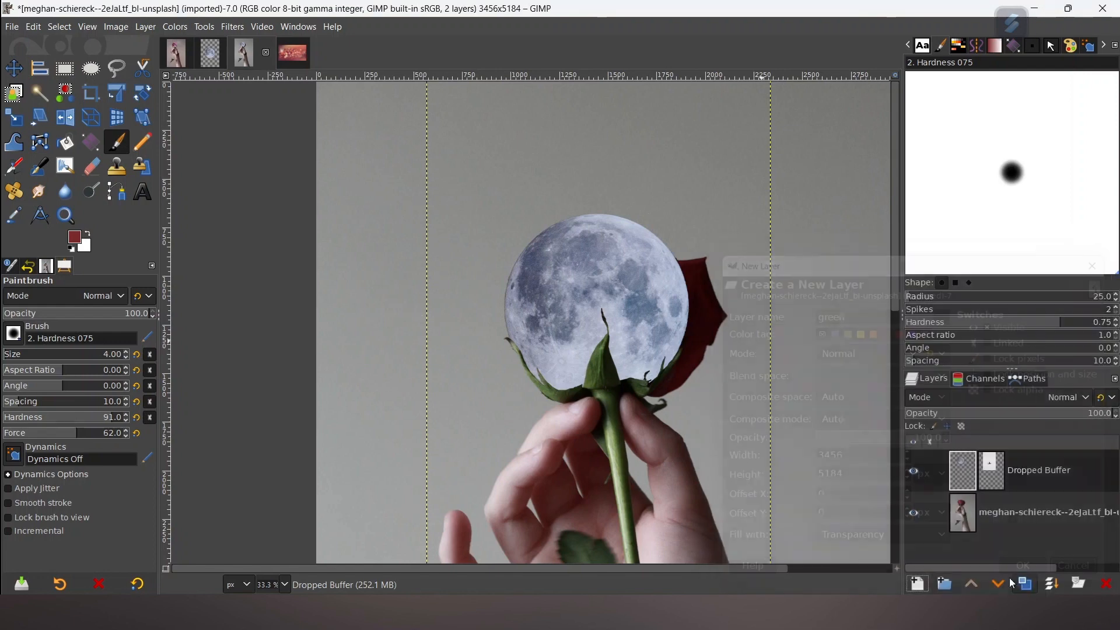
click(944, 583)
drag(975, 545, 991, 475)
click(919, 583)
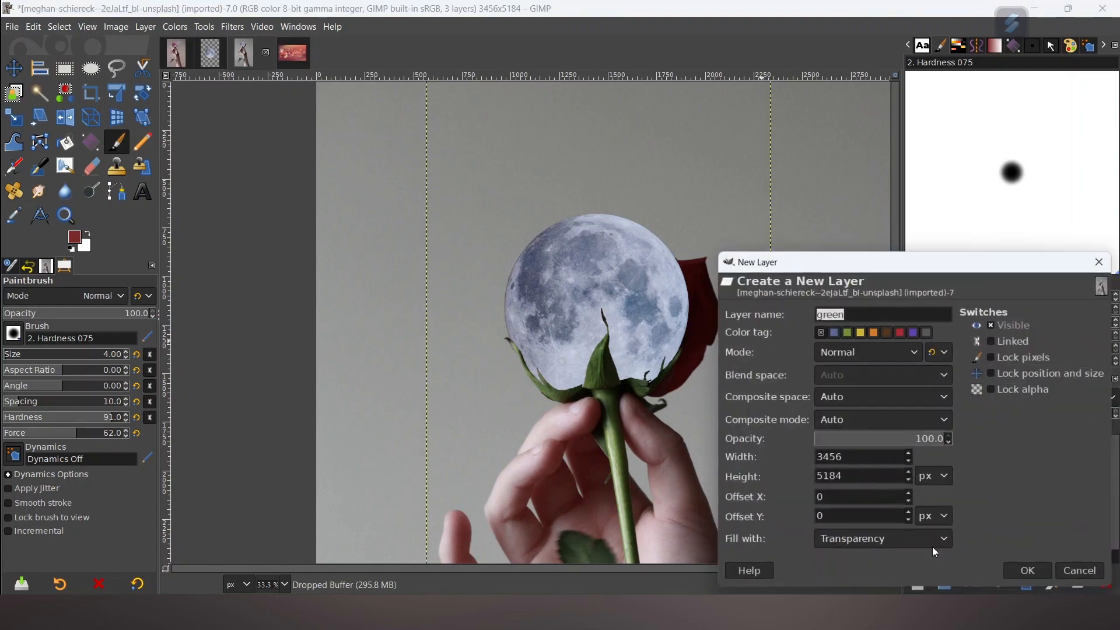
text(red tint)
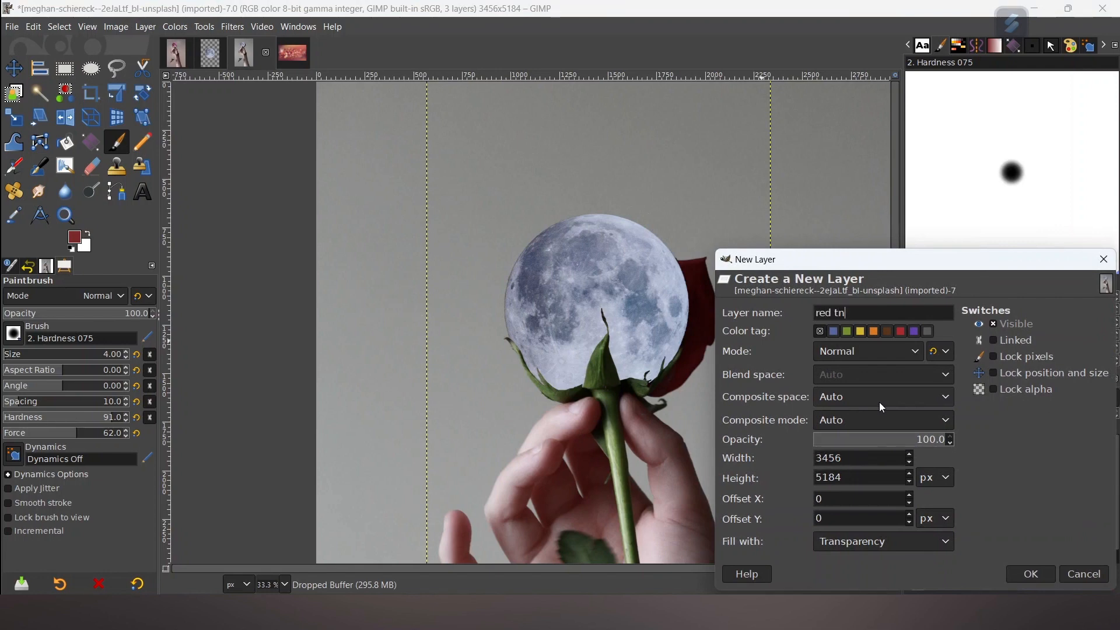
key(Return)
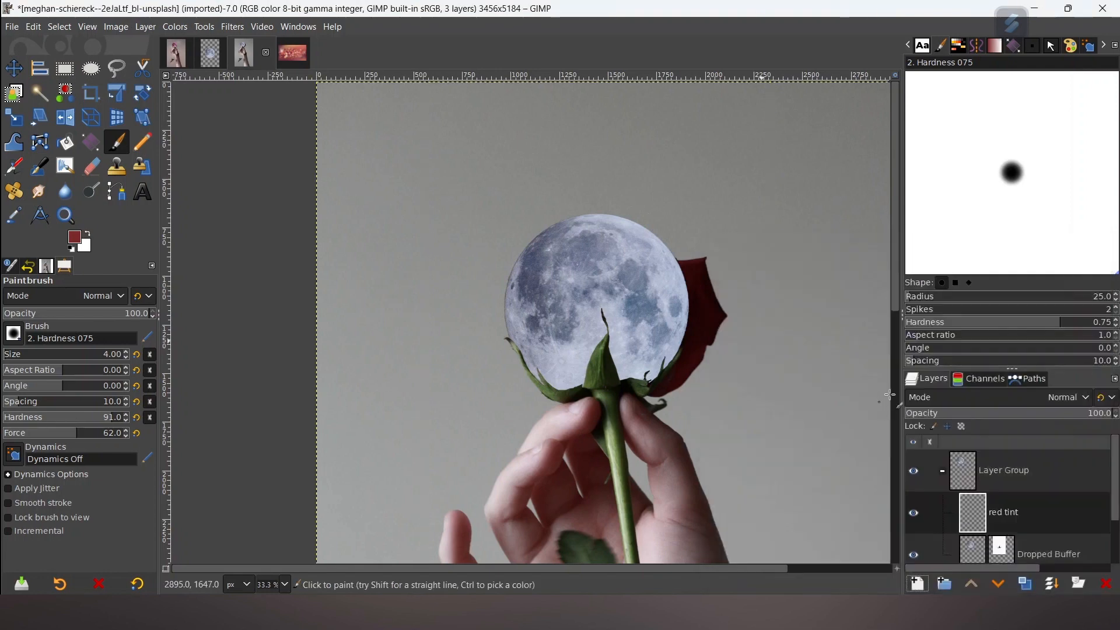
Step: Fill the red tint layer with the sampled red, then set its mode to Soft light and its opacity to 82
right_click(997, 513)
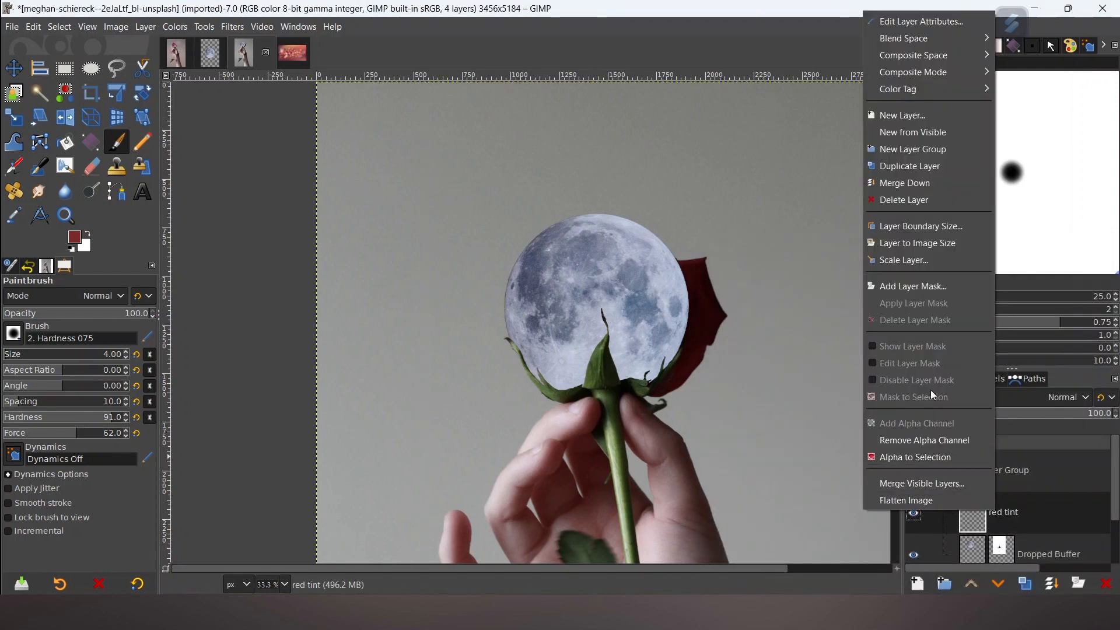
click(76, 243)
drag(76, 243, 991, 521)
click(1060, 397)
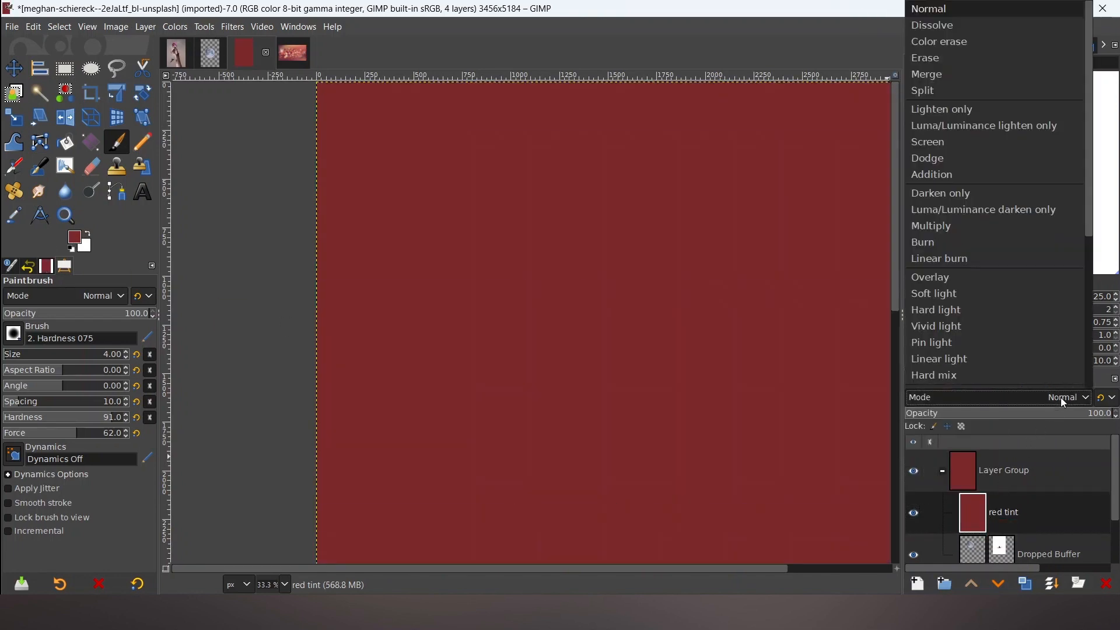
click(970, 294)
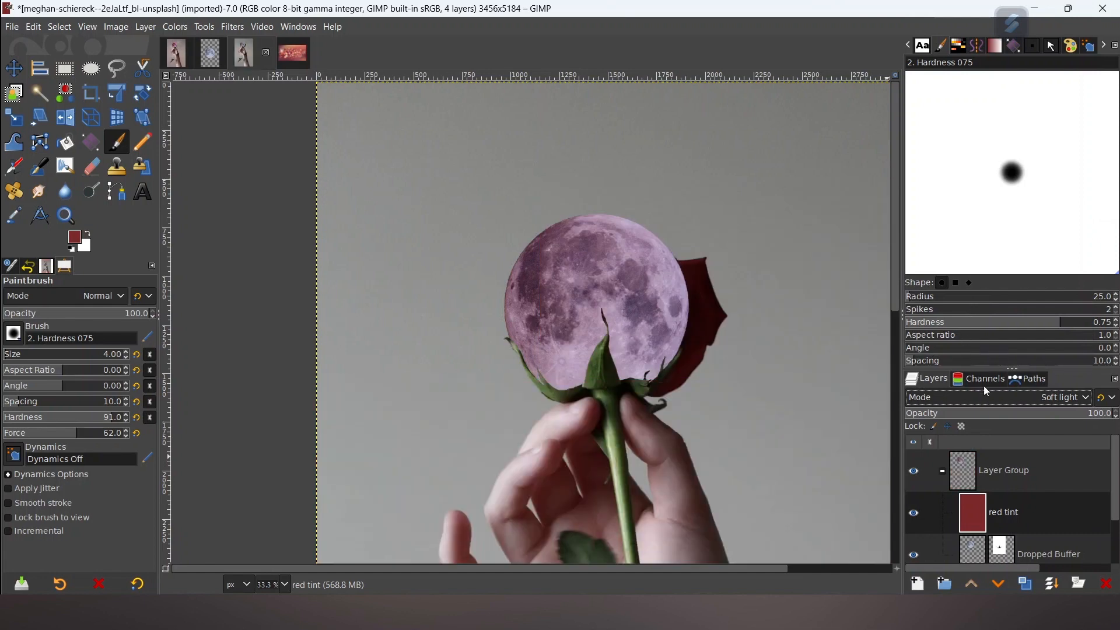
click(1040, 414)
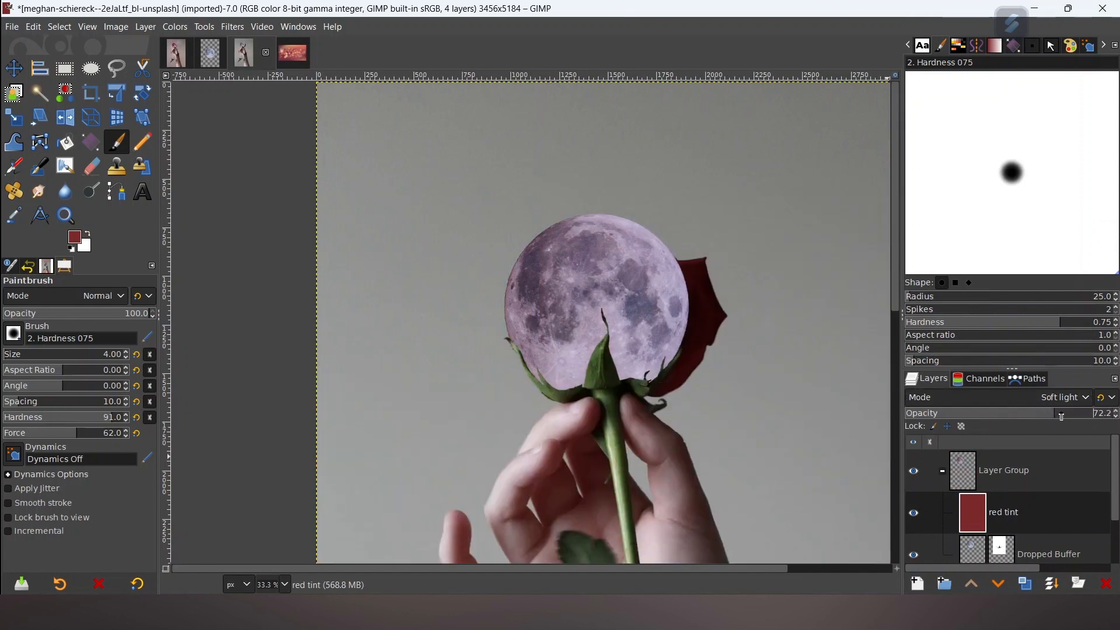
scroll(697, 400, down, 2)
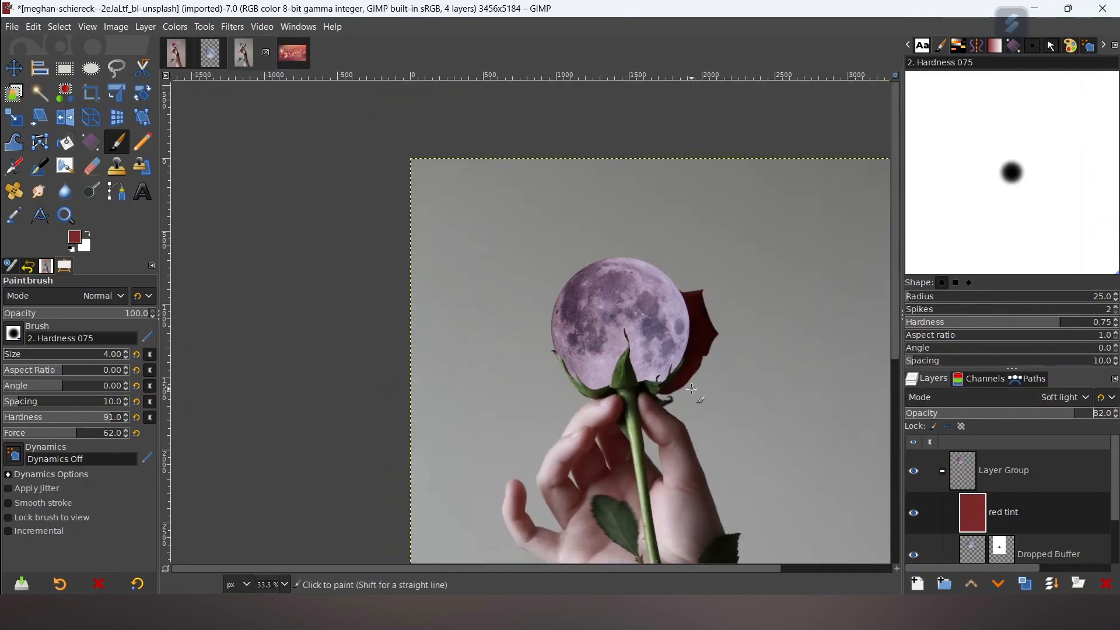
scroll(684, 408, up, 2)
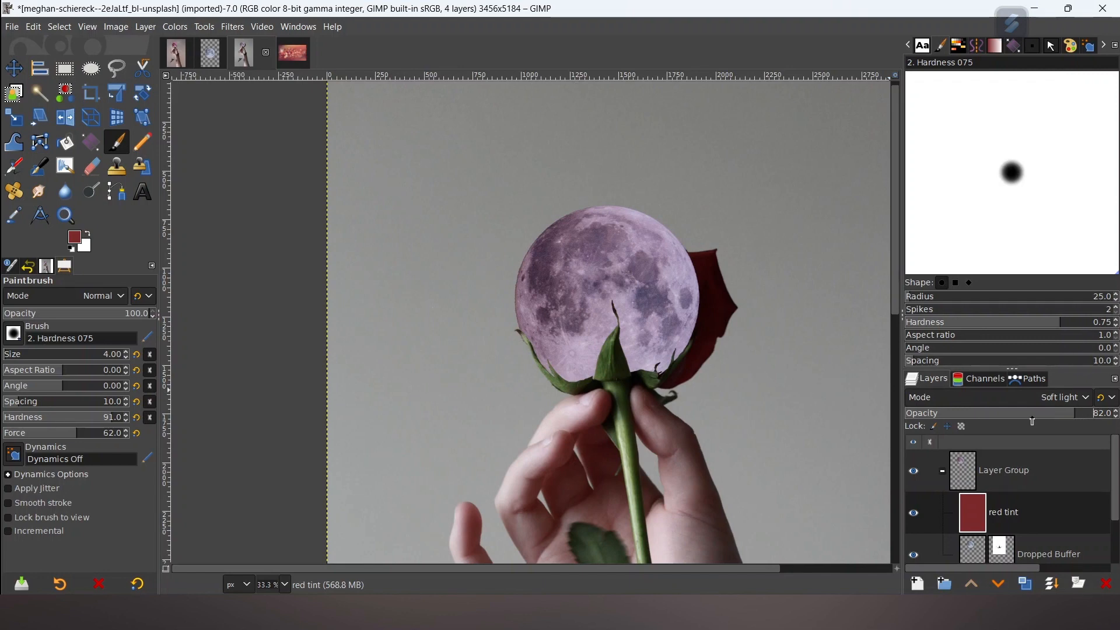
Step: On the rose photo layer, clone grey background over the top of the leftover red petal with a size 201 brush
click(942, 471)
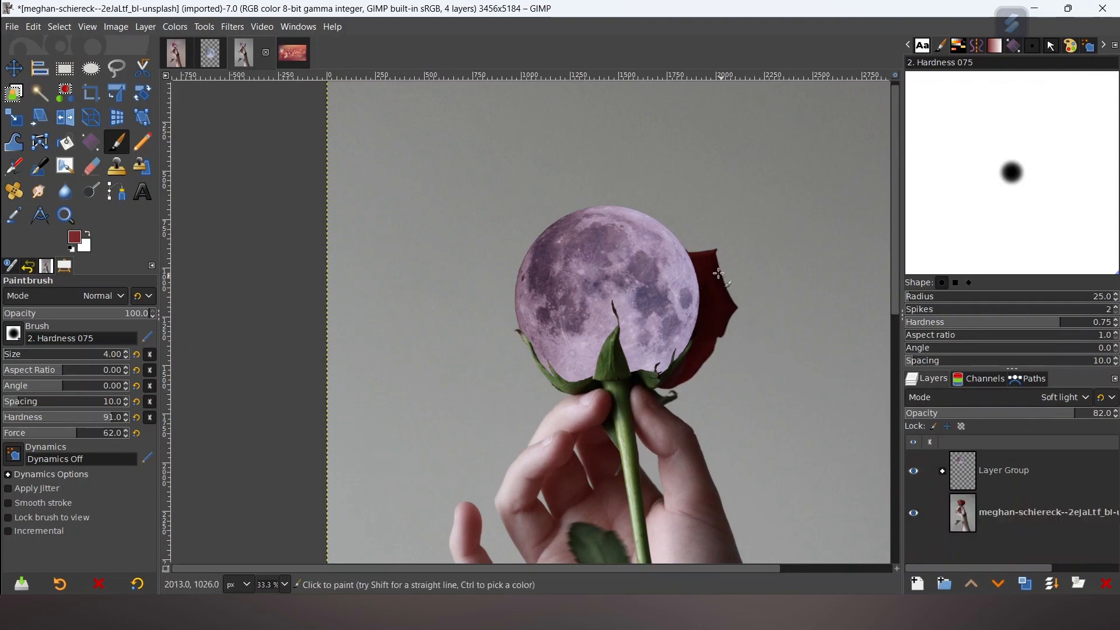
click(999, 514)
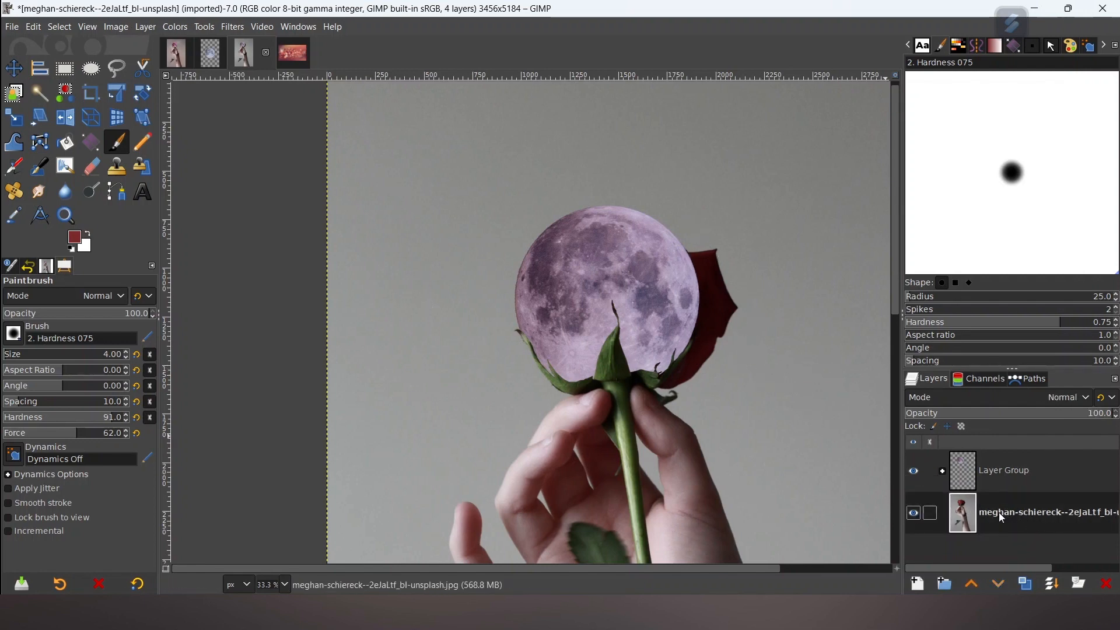
click(72, 247)
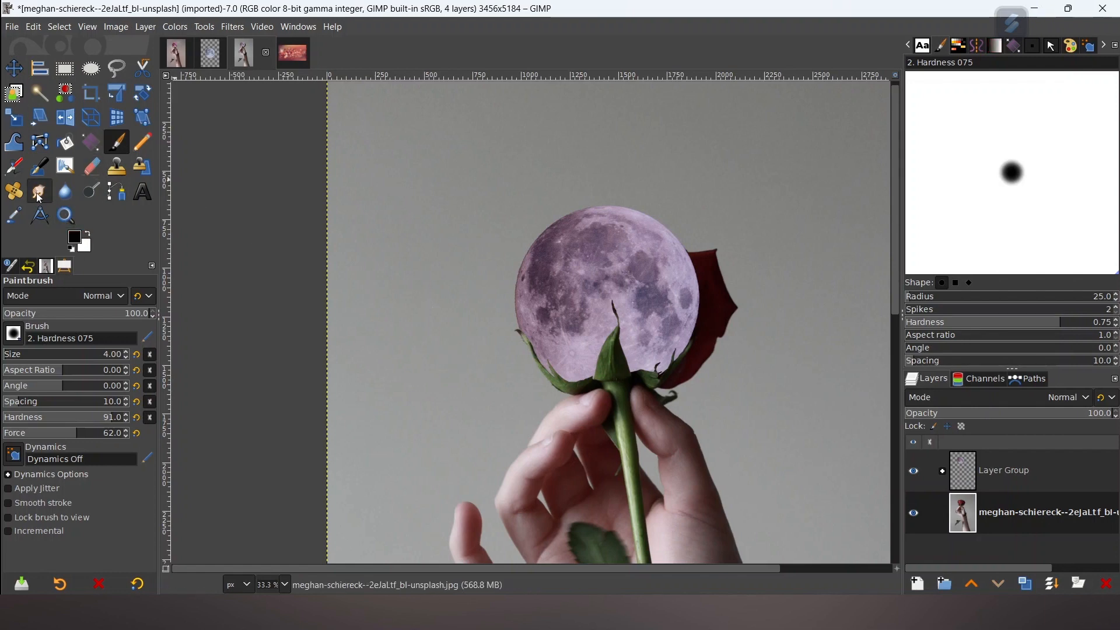
click(110, 174)
drag(121, 315, 159, 328)
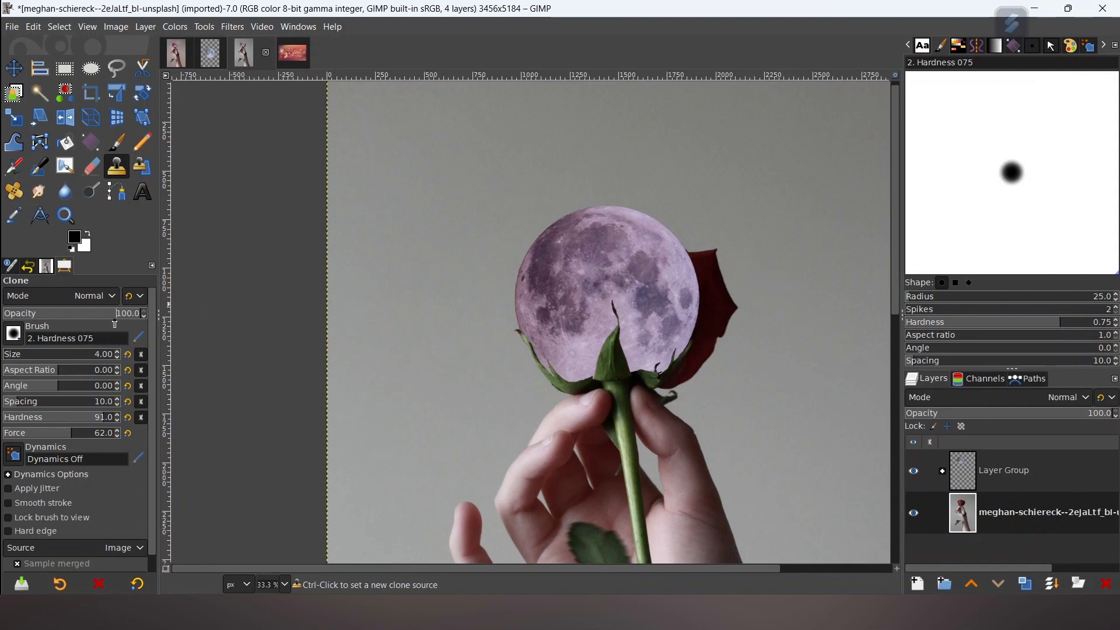
ctrl+scroll(752, 263, up, 2)
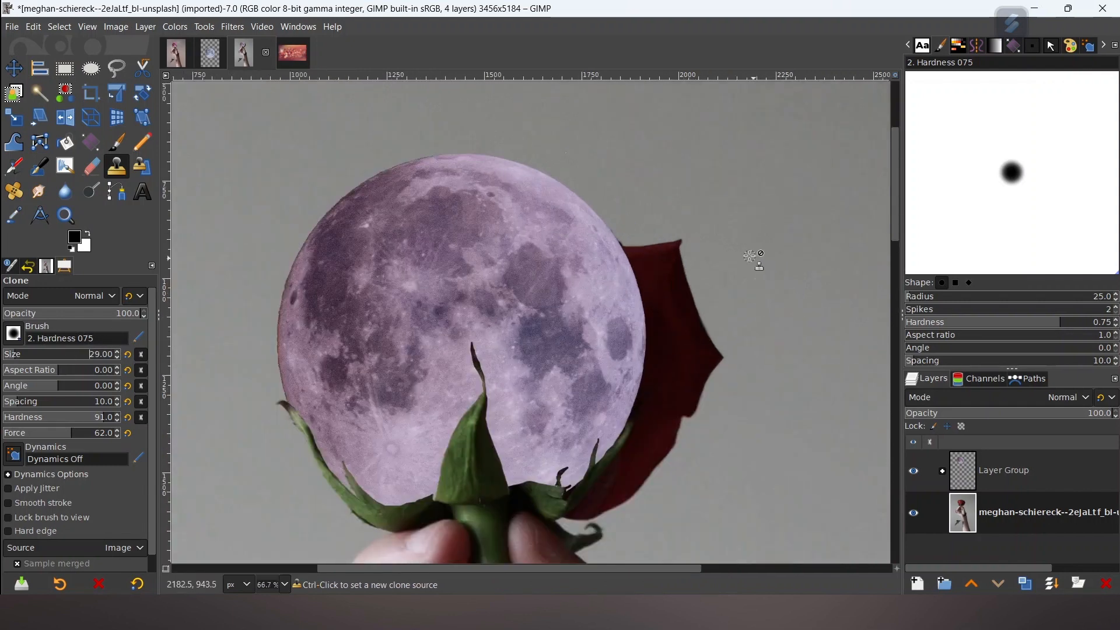
click(32, 357)
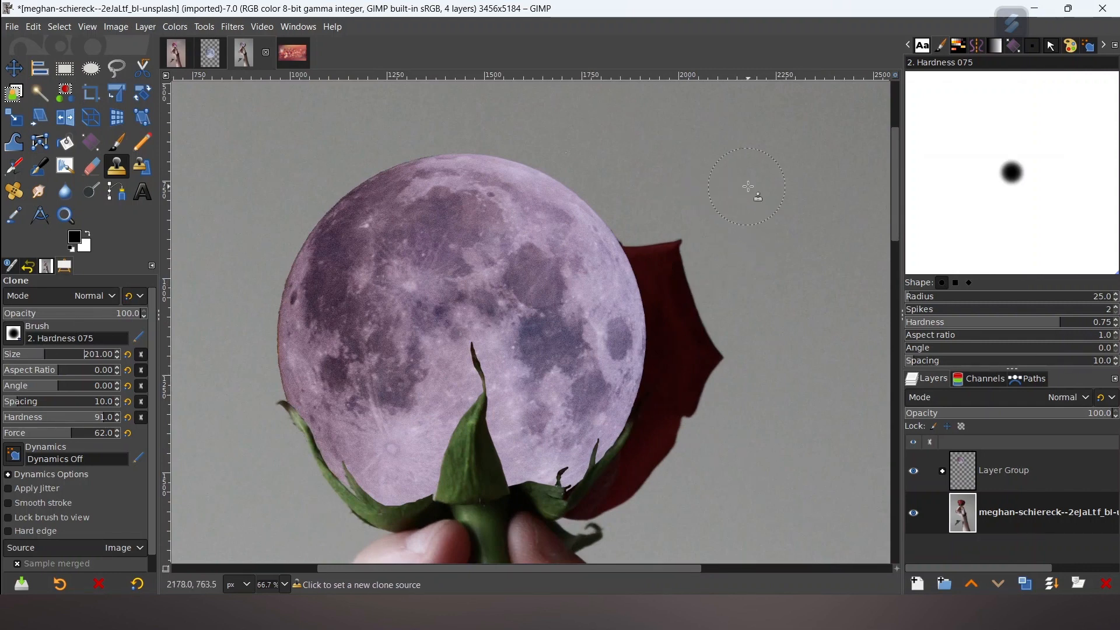
mouse_move(643, 239)
mouse_down()
mouse_move(680, 285)
mouse_move(668, 267)
mouse_move(671, 303)
mouse_up()
key(ctrl+z)
mouse_move(662, 245)
mouse_down()
mouse_move(676, 259)
mouse_move(649, 234)
mouse_move(671, 291)
mouse_move(664, 274)
mouse_up()
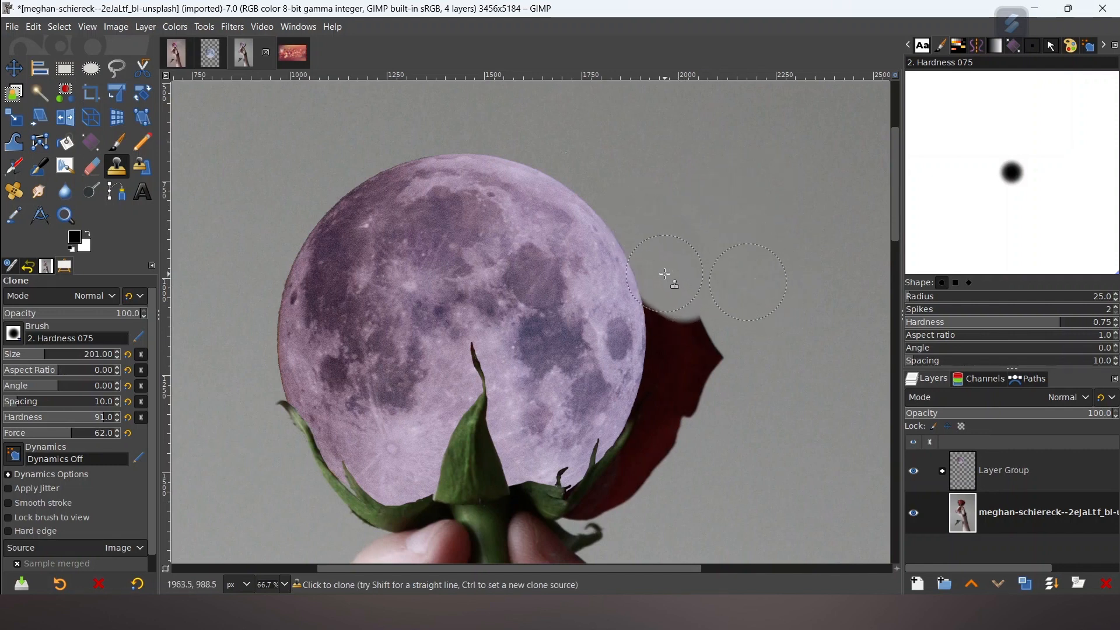
Step: Sample the backdrop beside the petal and clone it over the petal's middle and lower outer parts
ctrl+click(763, 430)
drag(710, 344, 685, 399)
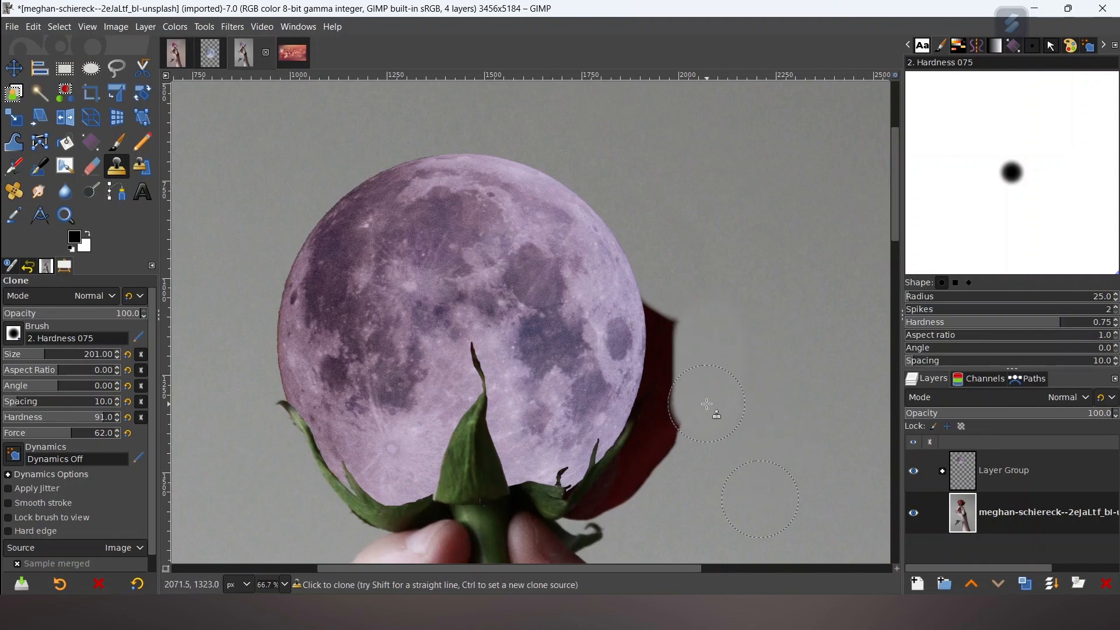
mouse_move(673, 287)
mouse_down()
mouse_move(691, 255)
mouse_move(683, 269)
mouse_move(670, 221)
mouse_move(671, 251)
mouse_up()
scroll(718, 408, down, 5)
scroll(694, 291, up, 3)
mouse_move(645, 379)
mouse_down()
mouse_move(681, 346)
mouse_move(694, 290)
mouse_up()
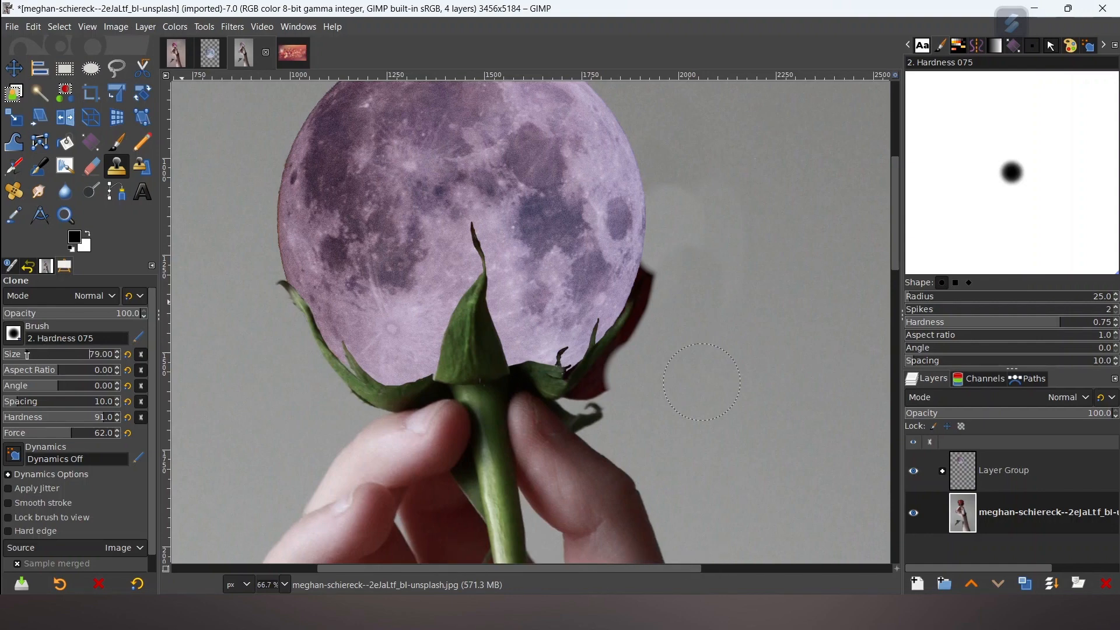
Step: Clone nearby grey background over the remaining petal strip beside the right sepal with a size 79 brush
scroll(708, 391, up, 3)
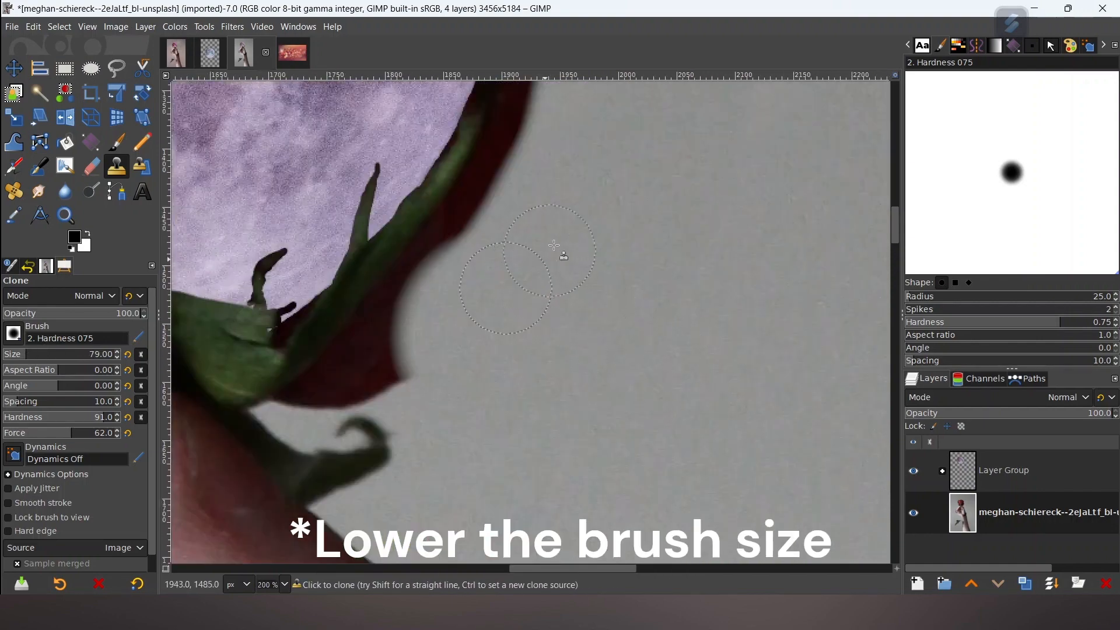
scroll(585, 286, up, 2)
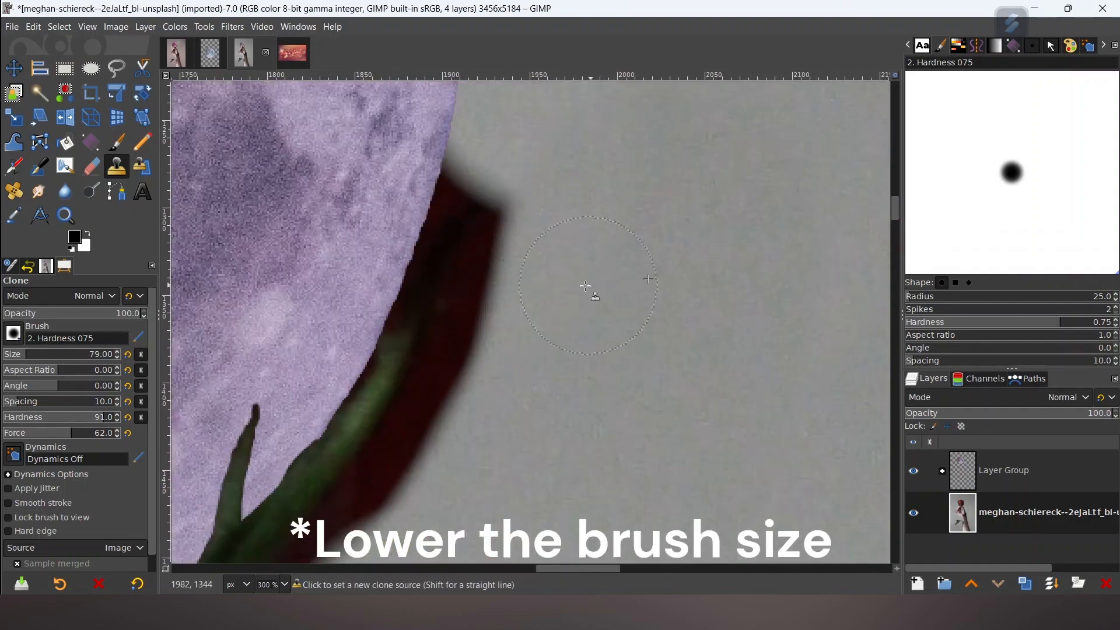
ctrl+click(585, 286)
mouse_move(438, 353)
mouse_down()
mouse_move(513, 309)
mouse_move(546, 240)
mouse_move(467, 437)
mouse_move(466, 409)
mouse_move(444, 461)
mouse_up()
scroll(429, 325, down, 5)
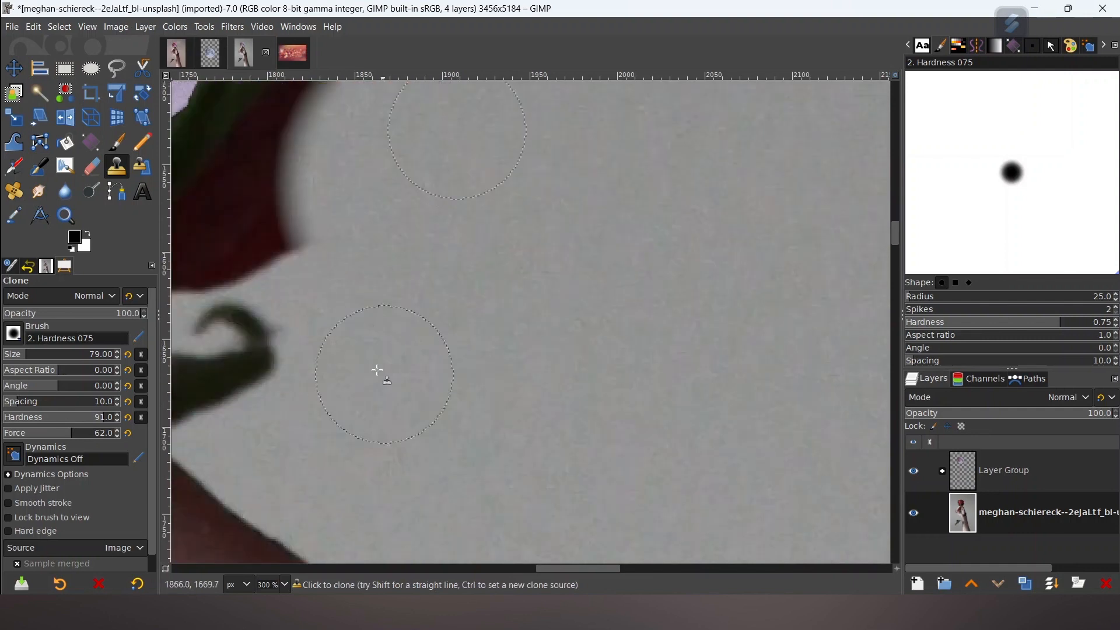
Step: Clone grey backdrop over the outer edge of the red petal above the curled sepal tip with a size 27 brush
scroll(375, 237, up, 1)
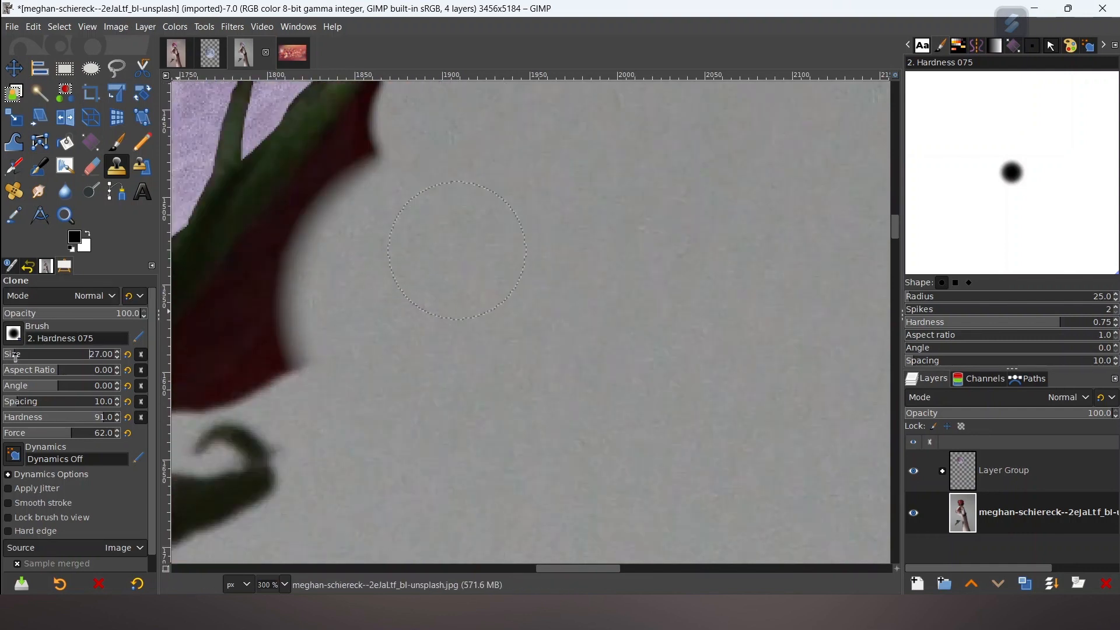
mouse_move(314, 382)
mouse_down()
mouse_move(302, 347)
mouse_move(285, 362)
mouse_move(277, 341)
mouse_move(345, 204)
mouse_move(397, 141)
mouse_up()
scroll(397, 142, up, 2)
scroll(394, 140, down, 2)
scroll(390, 137, up, 3)
scroll(373, 110, down, 3)
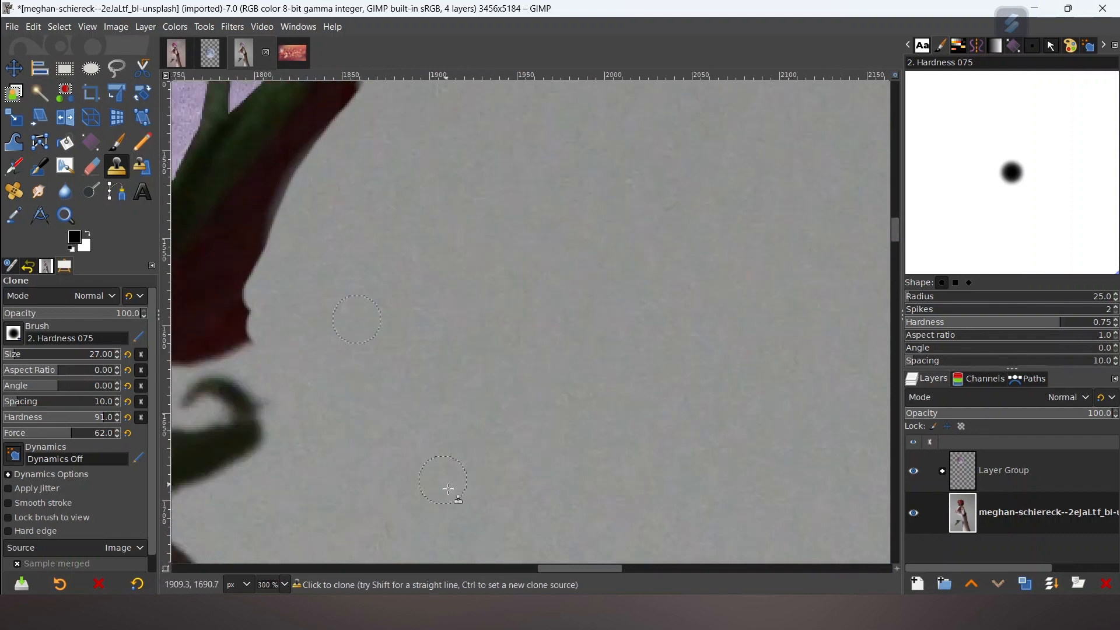
drag(564, 569, 512, 567)
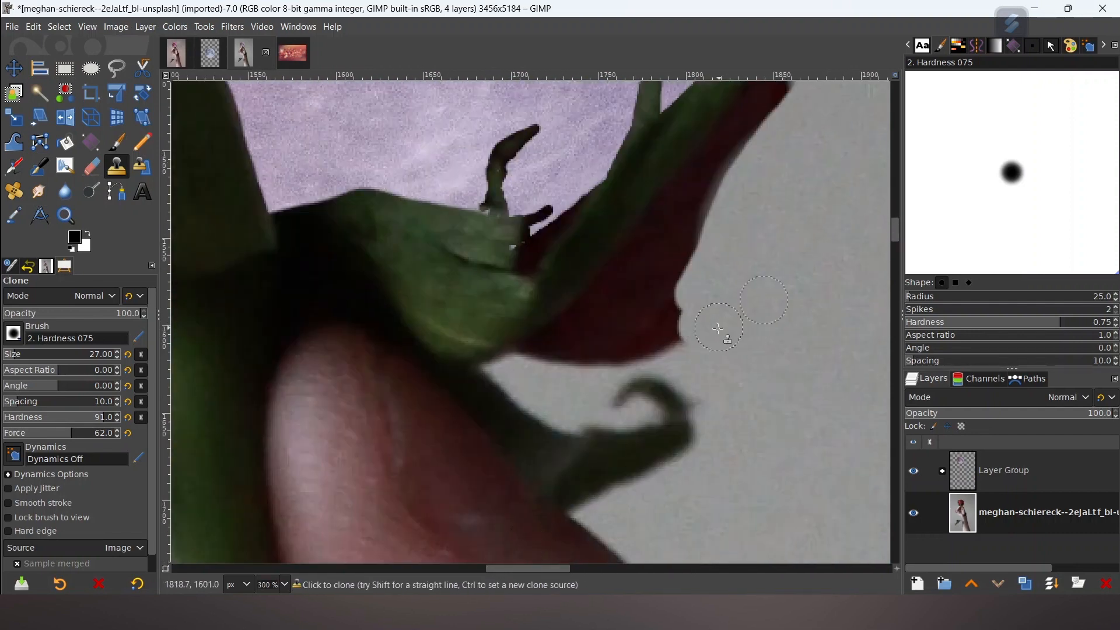
mouse_move(717, 329)
mouse_down()
mouse_move(659, 342)
mouse_move(685, 300)
mouse_up()
Step: Resample the backdrop and, with a size 56 brush, clone away the red petal along the right sepal's outer edge and the stray dark smudge
ctrl+click(749, 315)
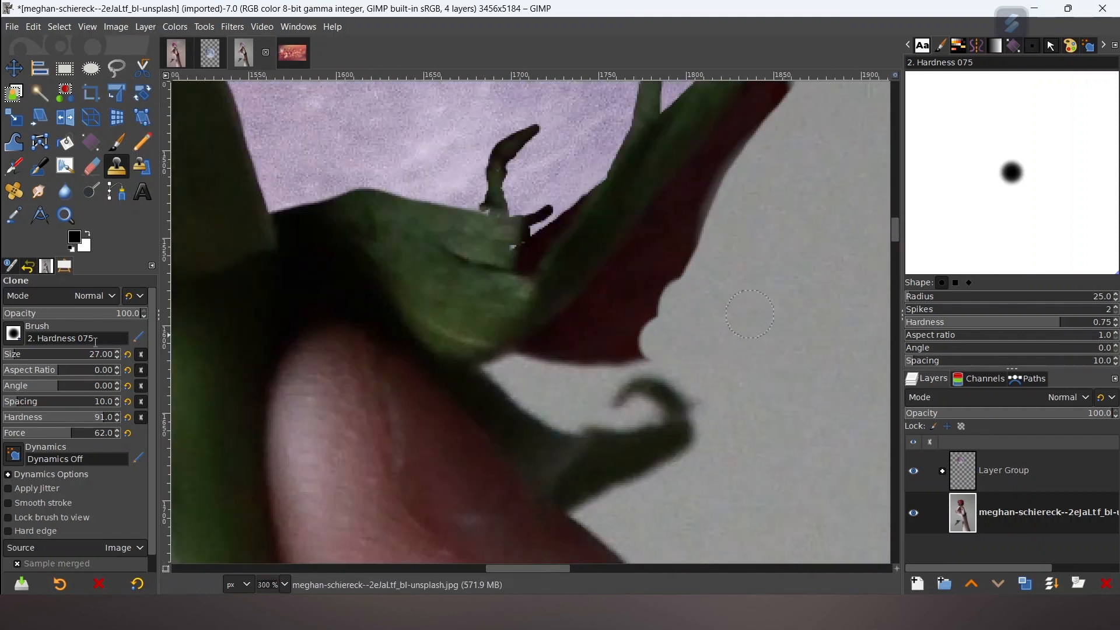
click(22, 357)
drag(652, 296, 761, 170)
scroll(764, 173, up, 1)
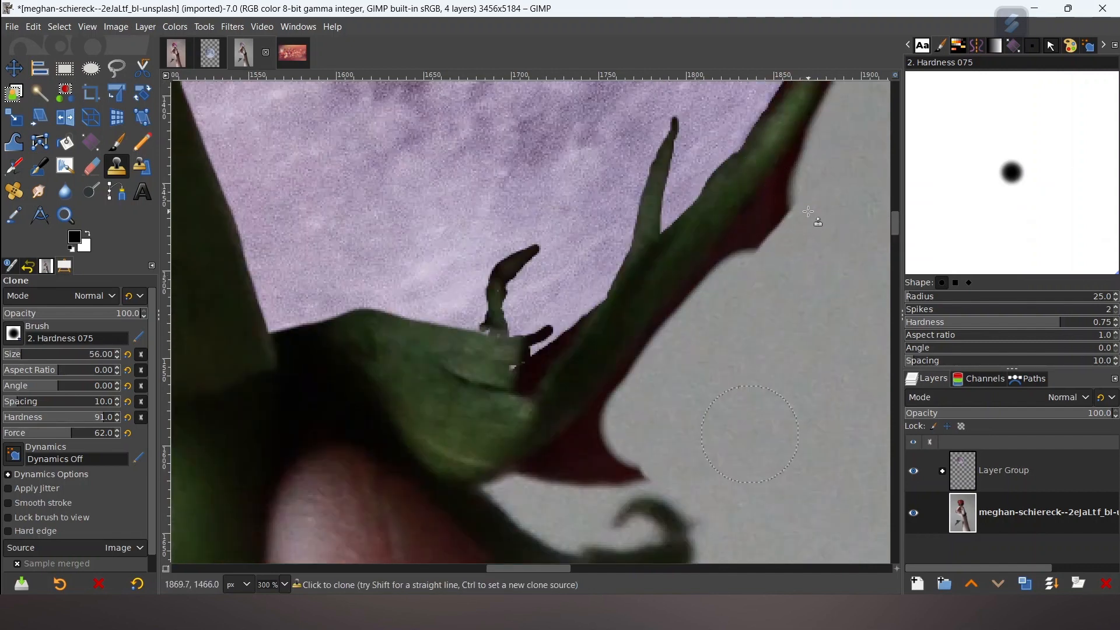
drag(803, 220, 763, 268)
ctrl+click(782, 398)
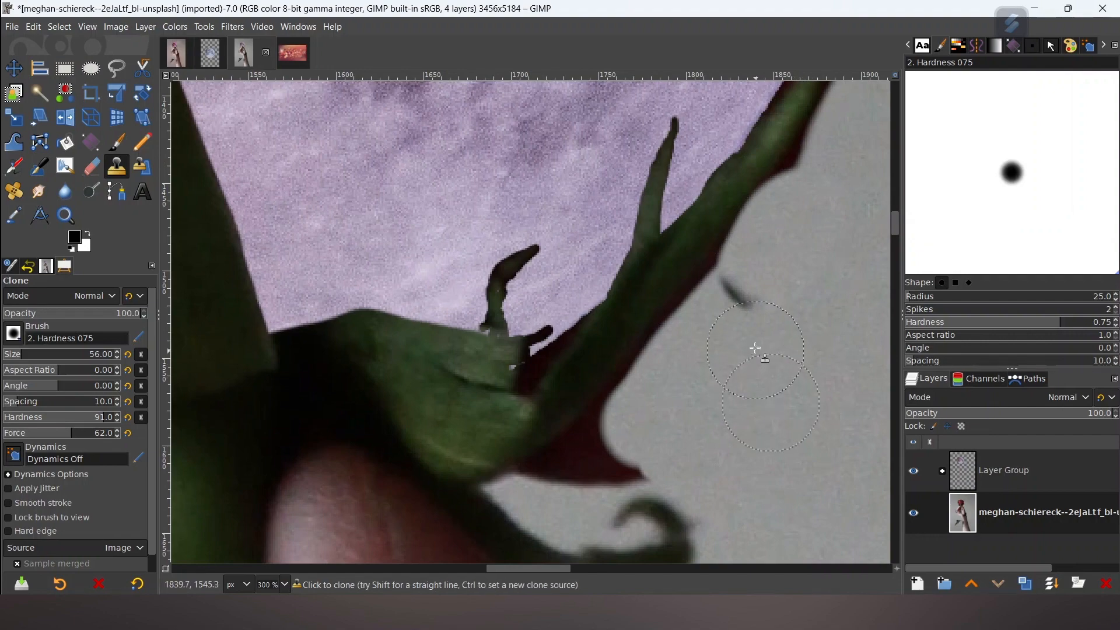
drag(768, 317, 763, 293)
Step: Sample the backdrop near the right sepal's upper tip and clone it over the dark petal remnant beside the moon's edge
key(1)
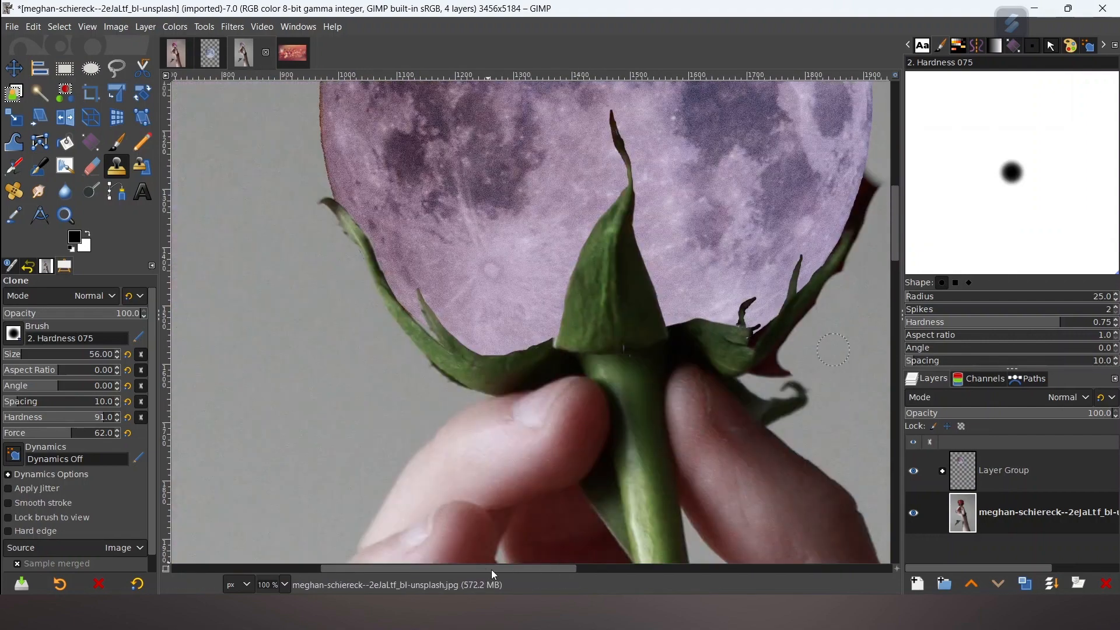
drag(491, 569, 576, 572)
scroll(770, 180, up, 2)
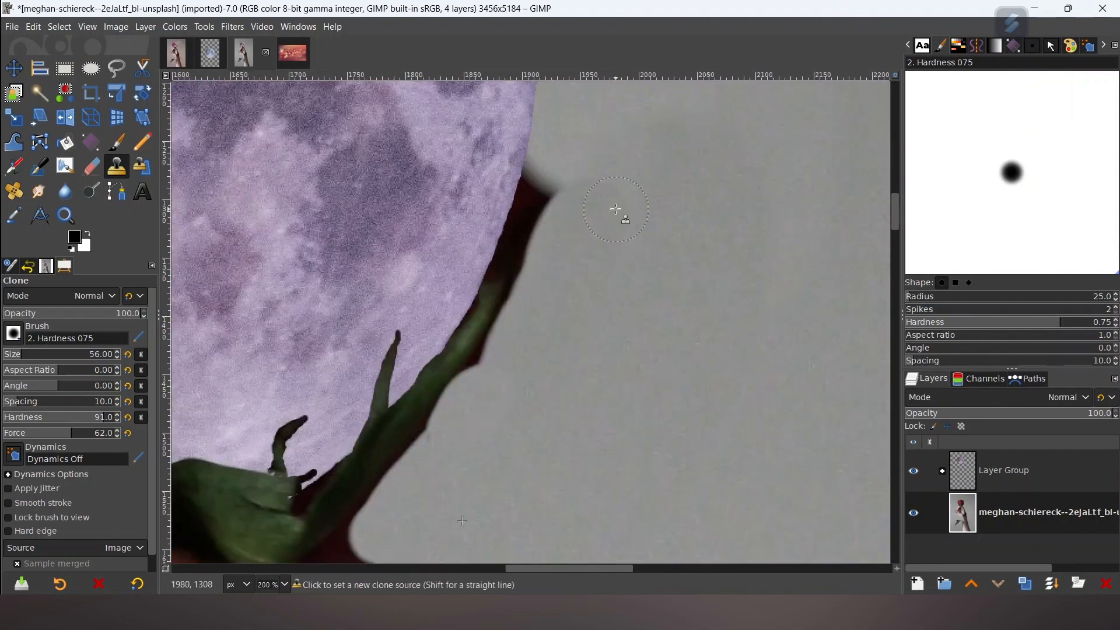
ctrl+click(641, 182)
mouse_move(527, 146)
mouse_down()
mouse_move(494, 133)
mouse_move(444, 169)
mouse_move(383, 321)
mouse_up()
scroll(452, 357, down, 1)
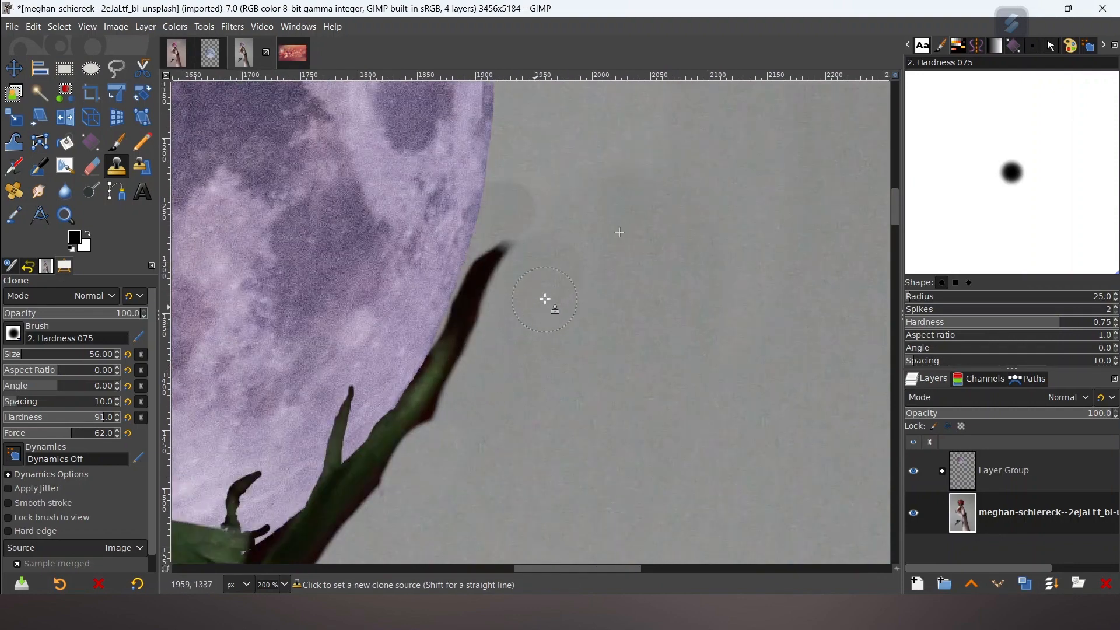
scroll(450, 353, up, 1)
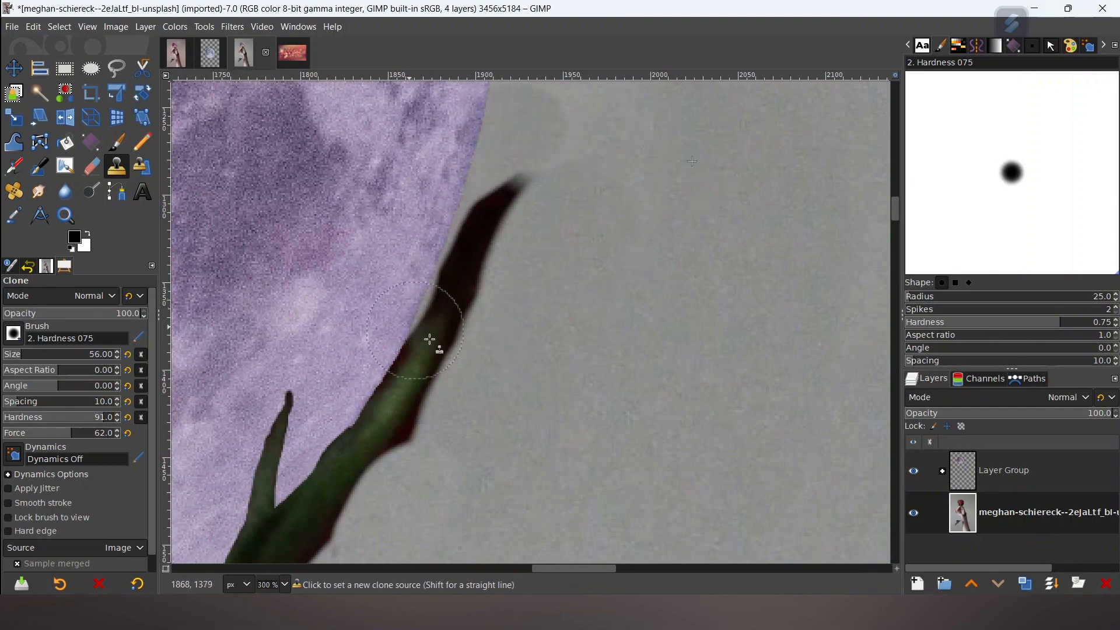